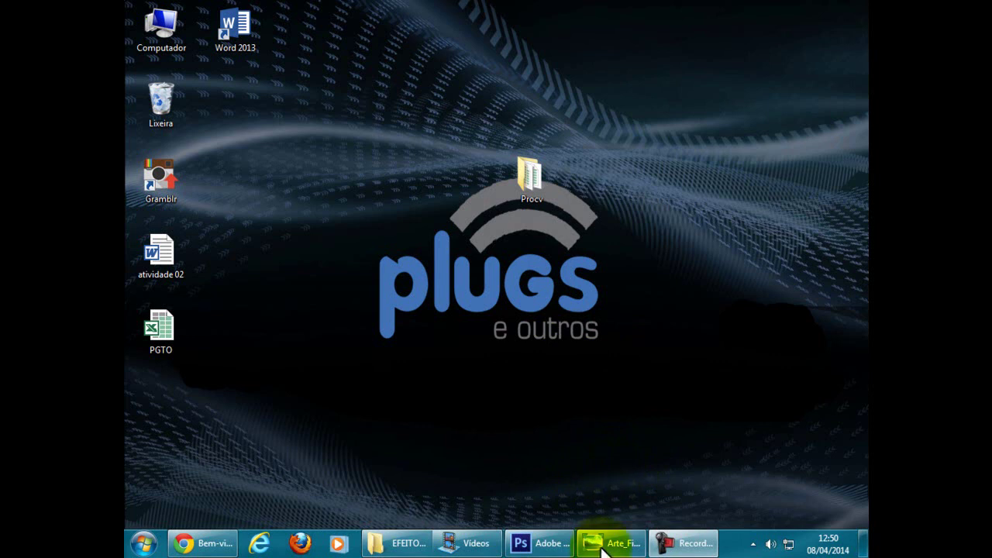
Step: Open the Vídeos library and compare the example portrait images exemplo 01 and exemplo 2
mouse_move(612, 544)
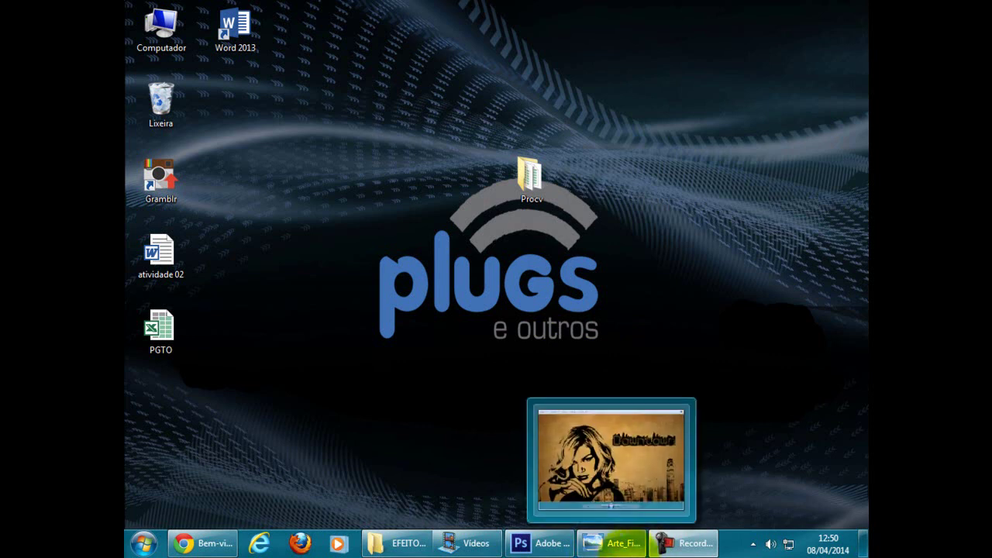
click(476, 542)
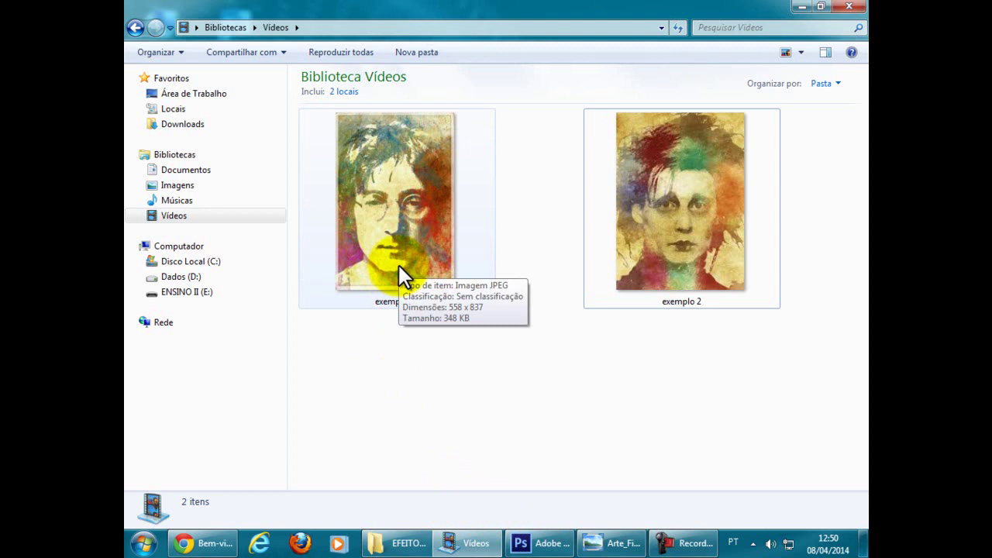
click(665, 236)
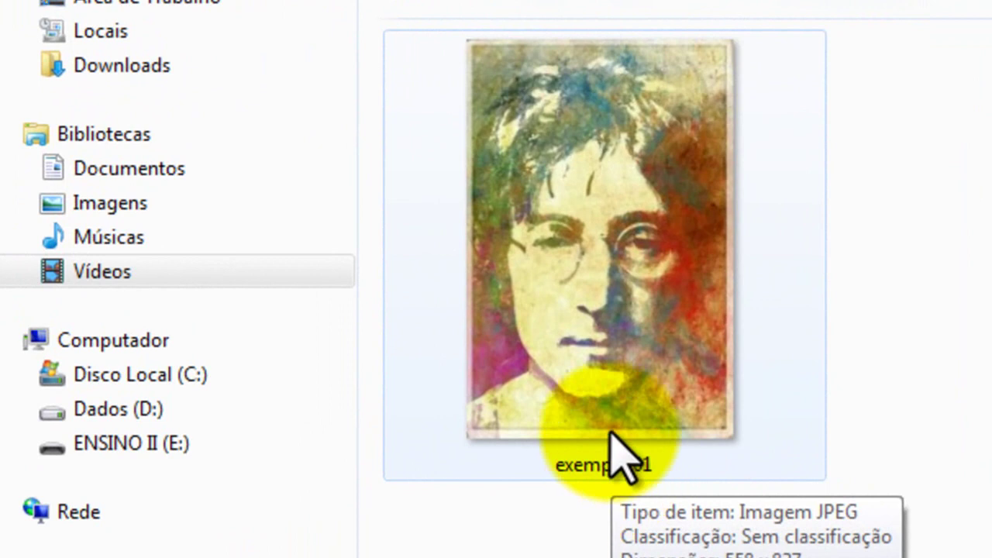
click(635, 361)
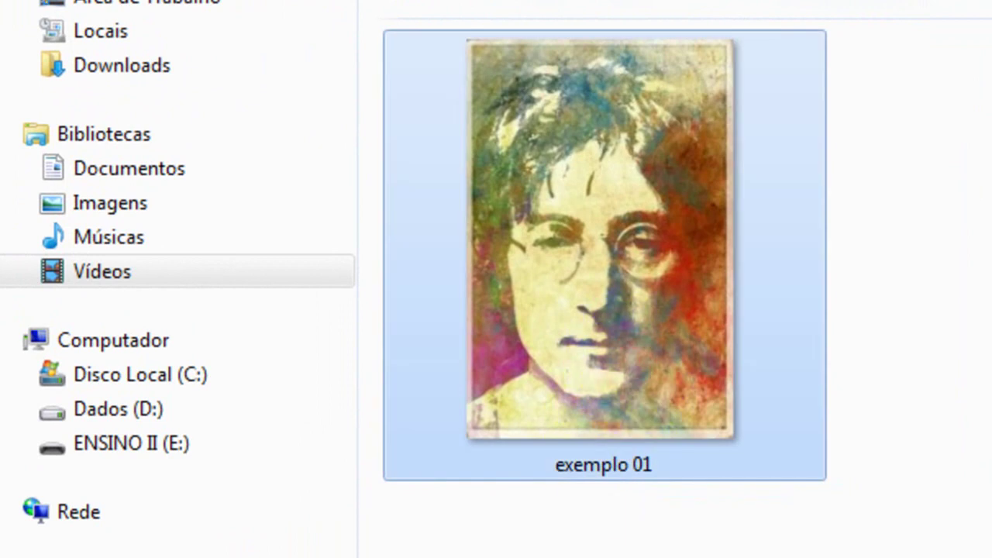
click(652, 318)
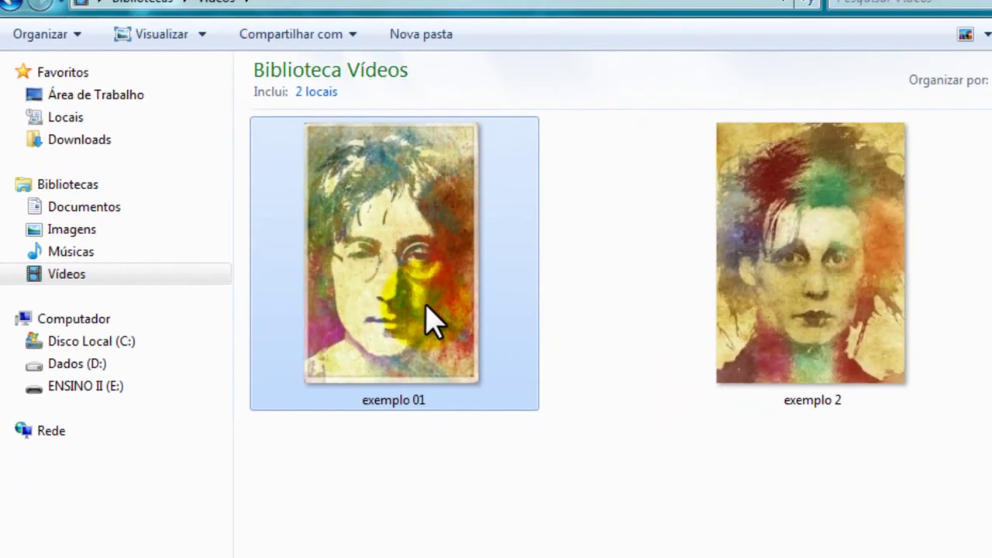
click(893, 301)
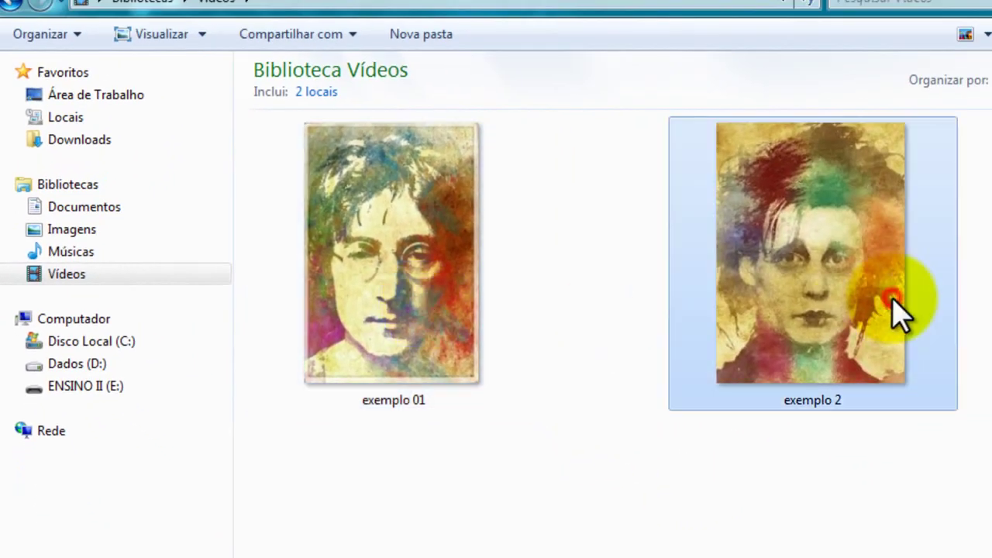
click(382, 285)
click(860, 358)
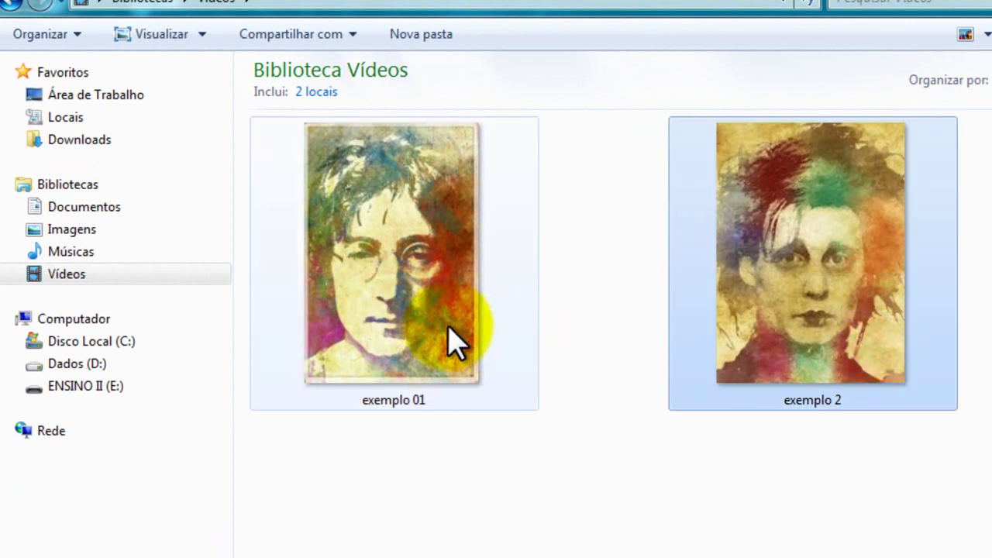
mouse_move(450, 329)
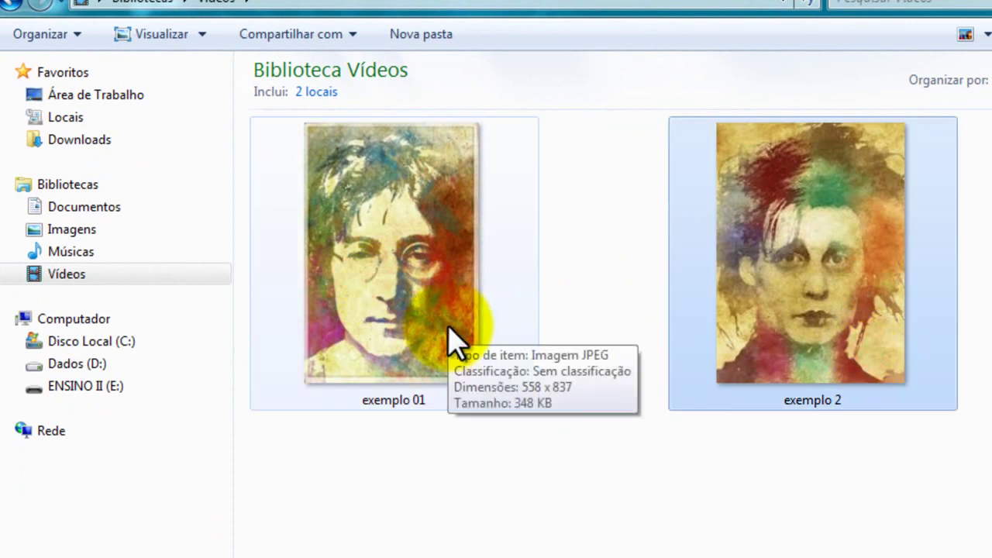
click(461, 338)
click(773, 287)
click(436, 298)
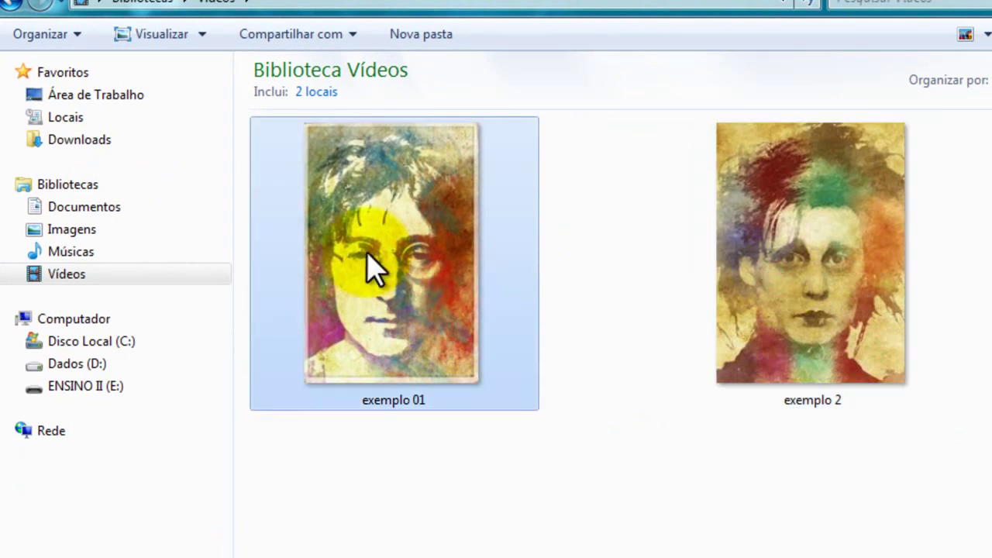
click(804, 338)
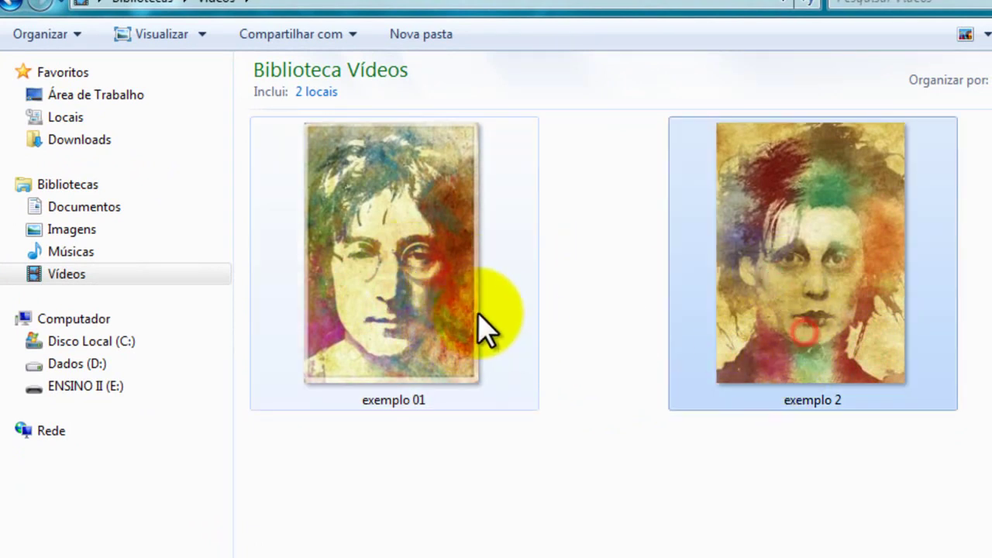
mouse_move(483, 330)
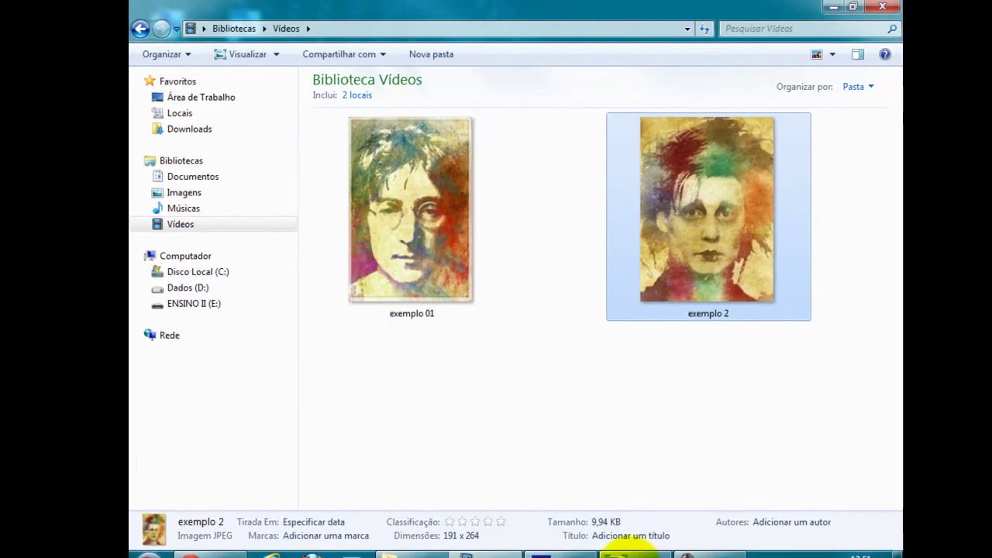
Step: View the Arte_Final artwork and examine the city, model, texture and Skyline source files in the EFEITO GRUNGE folder
click(632, 551)
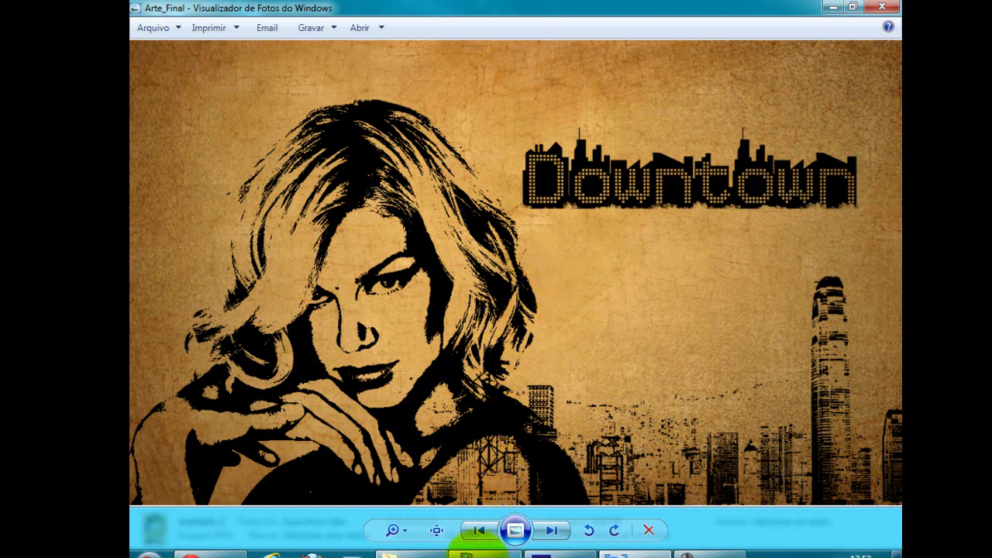
click(418, 552)
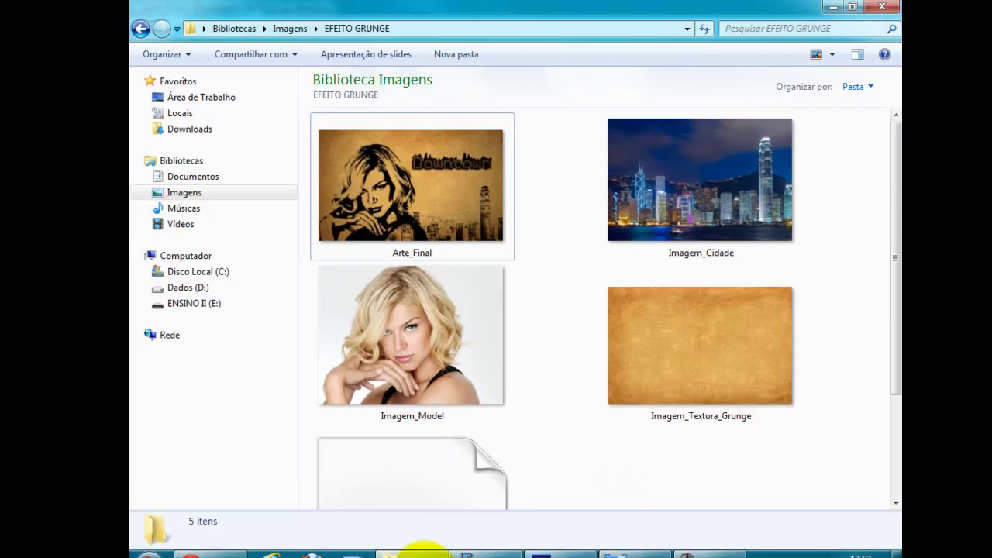
click(431, 211)
click(652, 198)
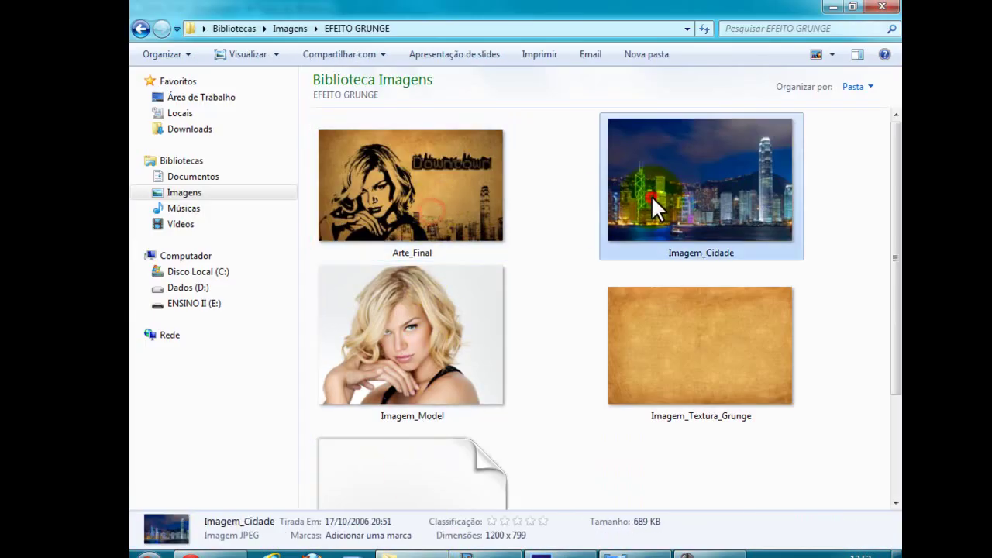
click(707, 338)
click(474, 355)
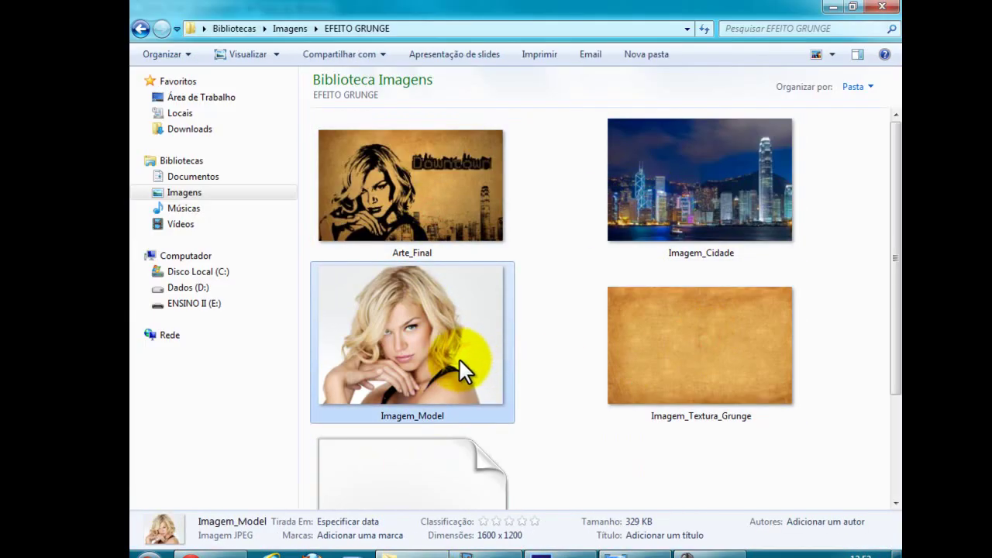
click(693, 362)
click(677, 221)
click(438, 361)
scroll(438, 361, down, 2)
click(431, 422)
click(431, 273)
scroll(431, 269, up, 2)
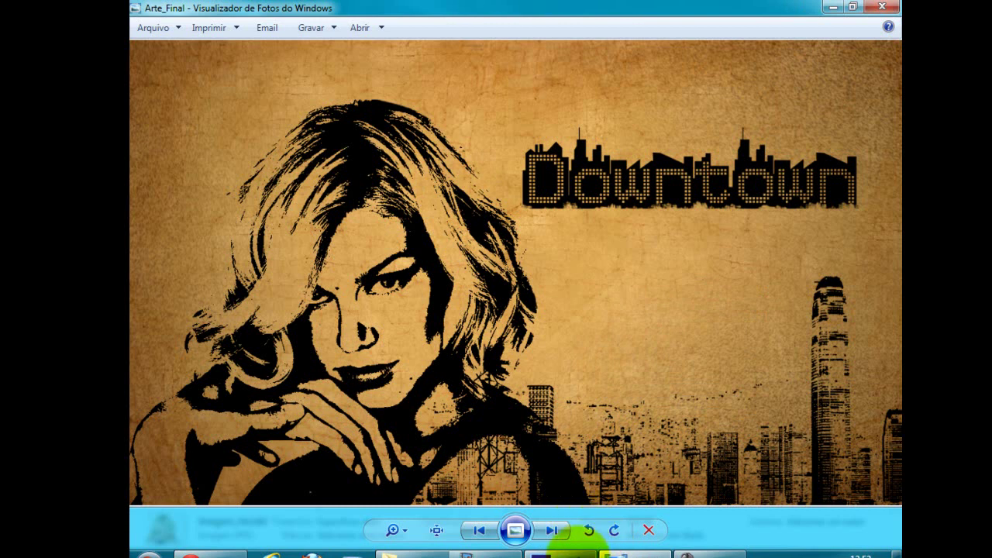
Step: Switch to Photoshop and open Imagem_Cidade, Imagem_Model and Imagem_Textura_Grunge together from the EFEITO GRUNGE folder in Imagens
click(576, 554)
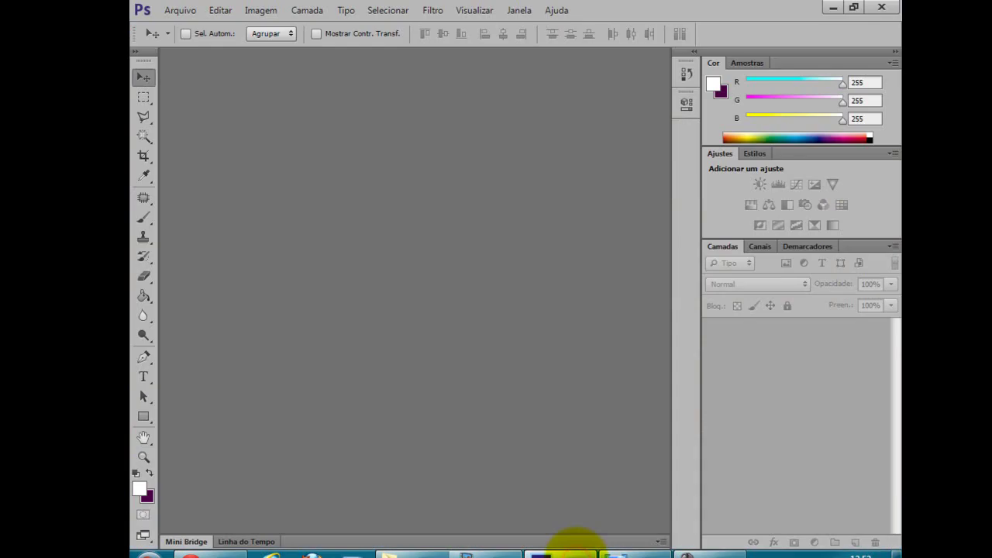
click(185, 13)
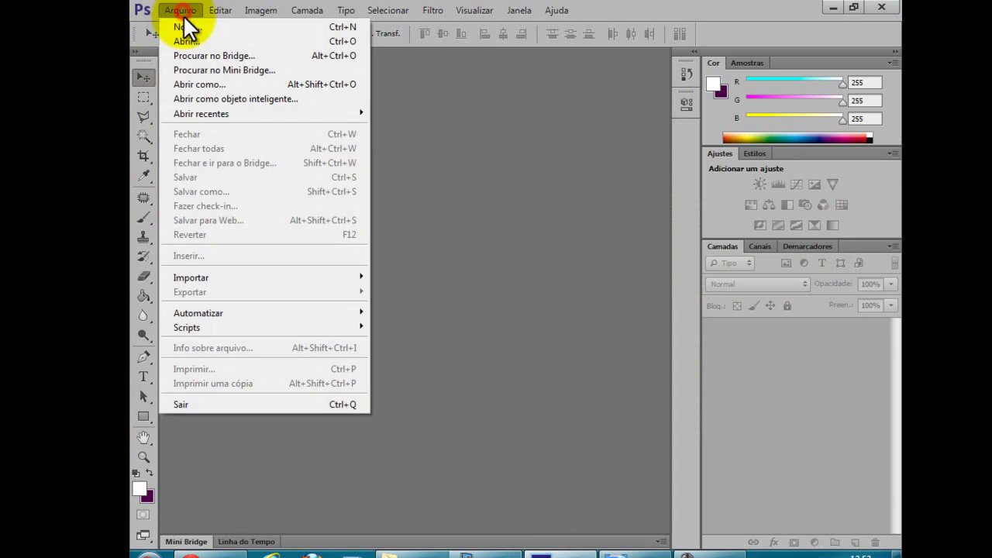
click(189, 38)
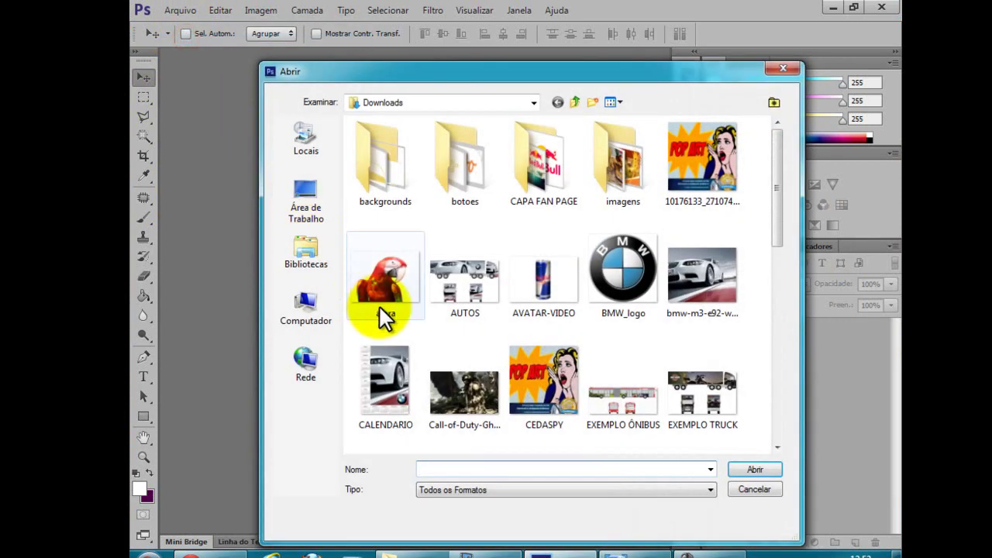
click(303, 255)
double_click(557, 127)
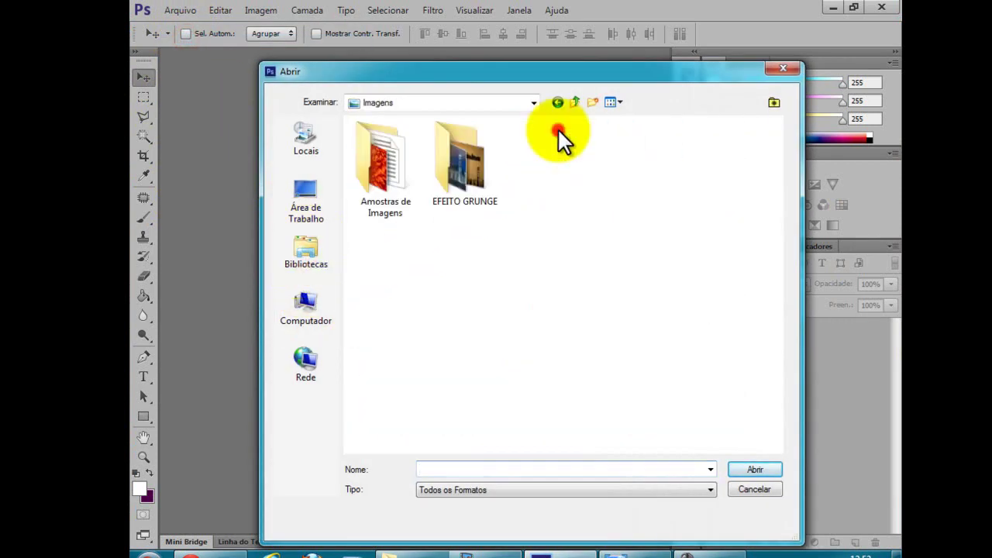
double_click(485, 184)
click(463, 177)
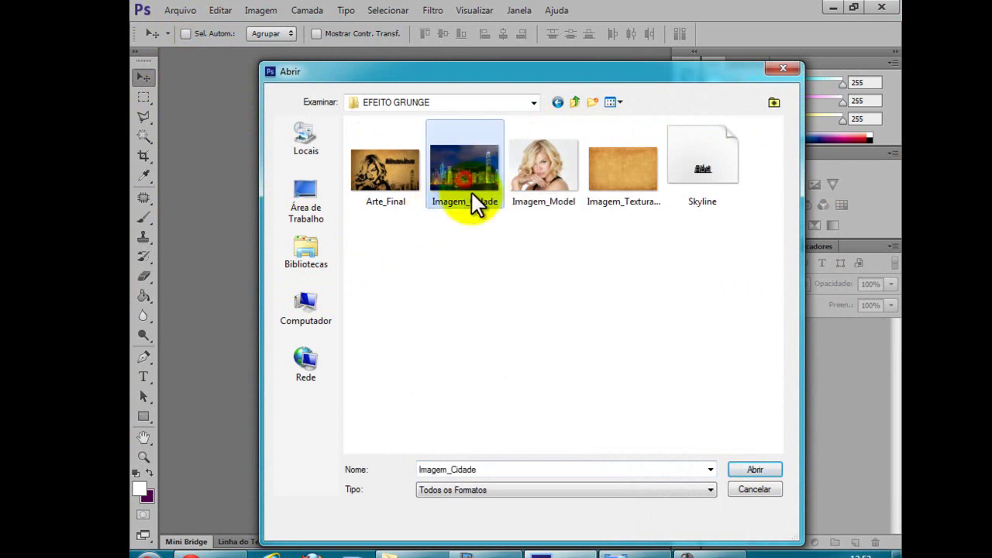
ctrl+click(544, 188)
ctrl+click(623, 189)
click(754, 469)
click(585, 300)
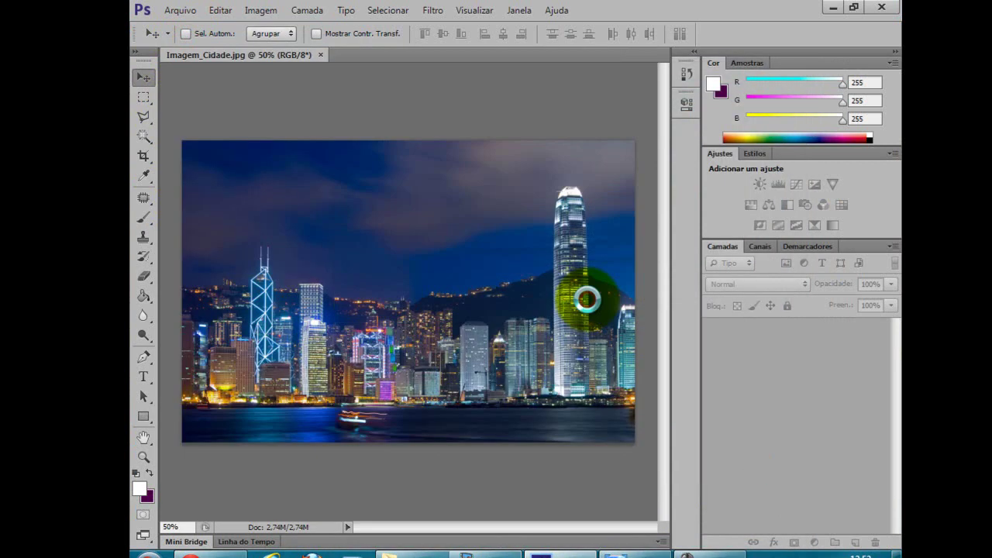
click(587, 285)
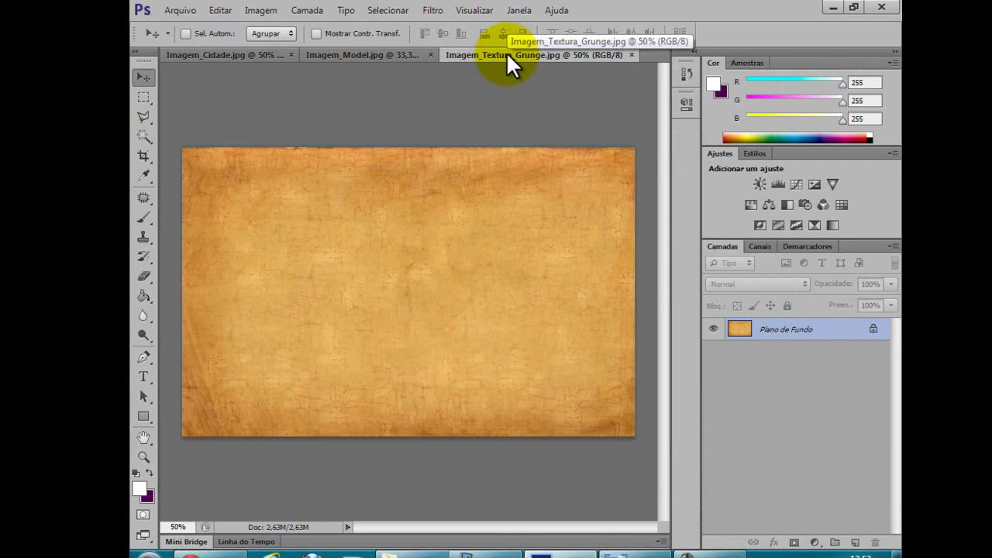
Step: Float the Imagem_Model document and copy its photo into Imagem_Textura_Grunge as a new layer above the texture
click(241, 55)
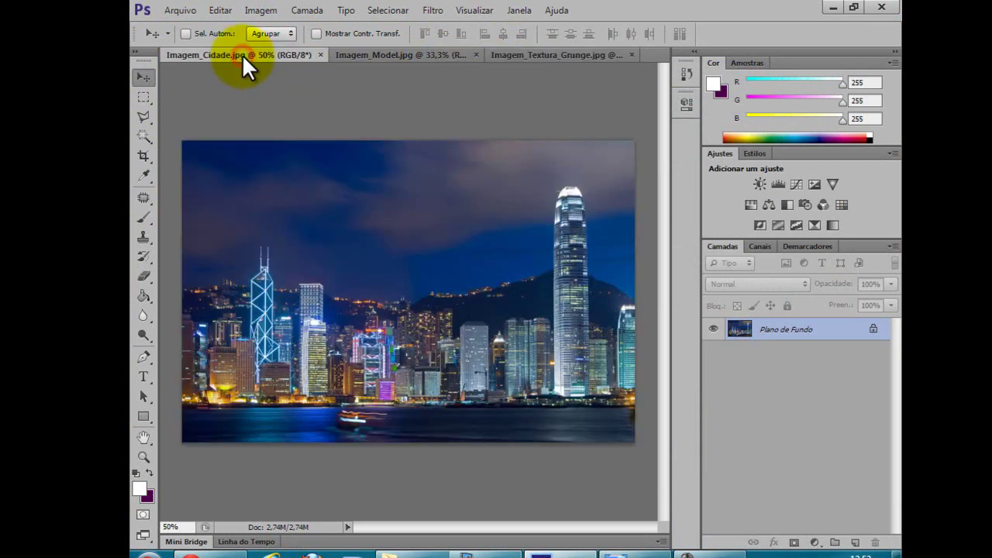
click(365, 54)
drag(373, 56, 619, 190)
click(459, 55)
drag(754, 331, 377, 294)
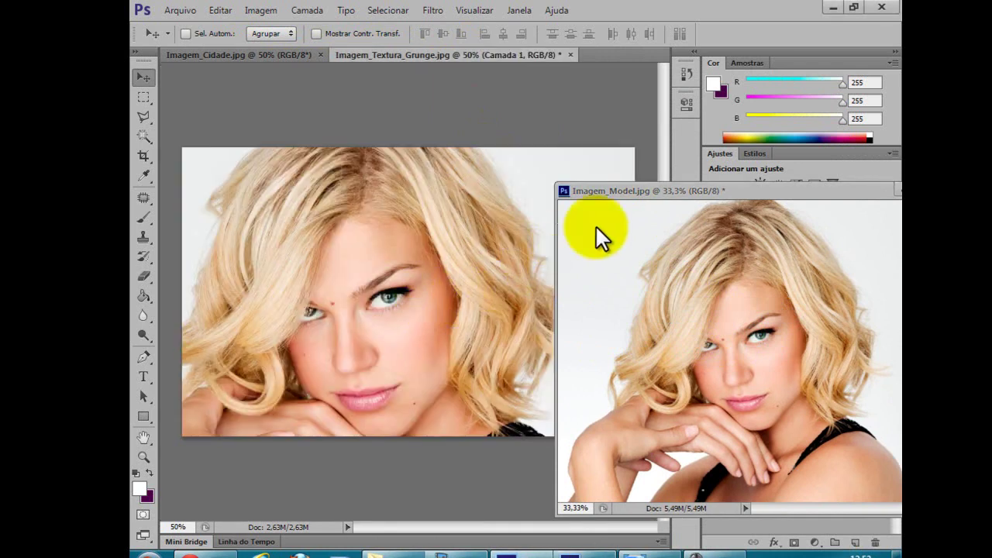
drag(641, 191, 499, 332)
click(710, 328)
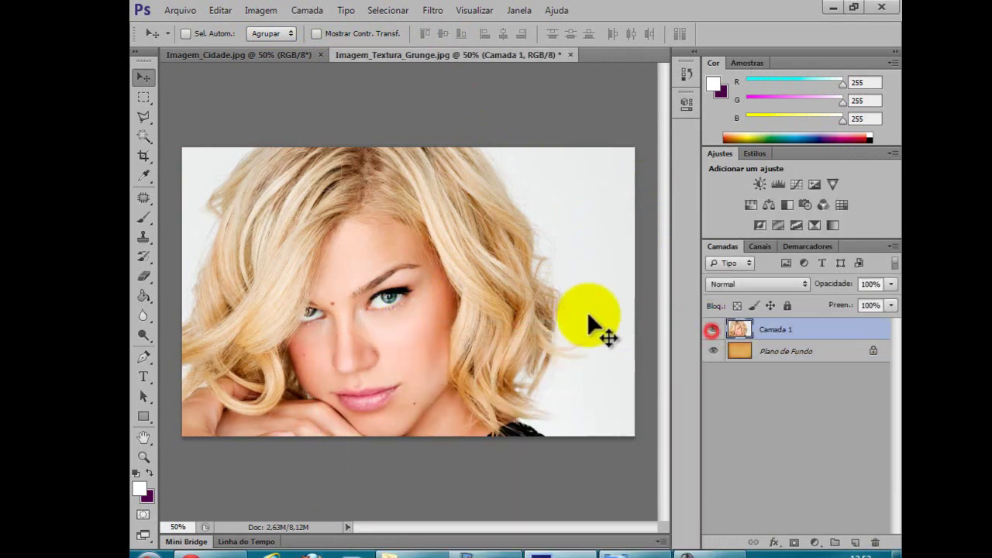
Step: Scale the model photo layer down to about 61% and align it with the lower-left corner of the texture canvas
key(ctrl+minus)
key(ctrl+minus)
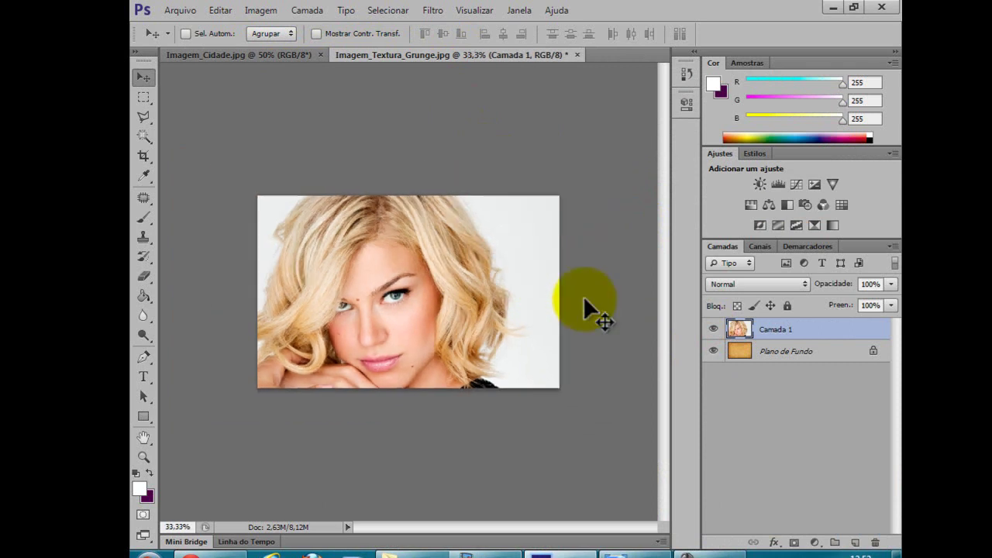
key(ctrl+minus)
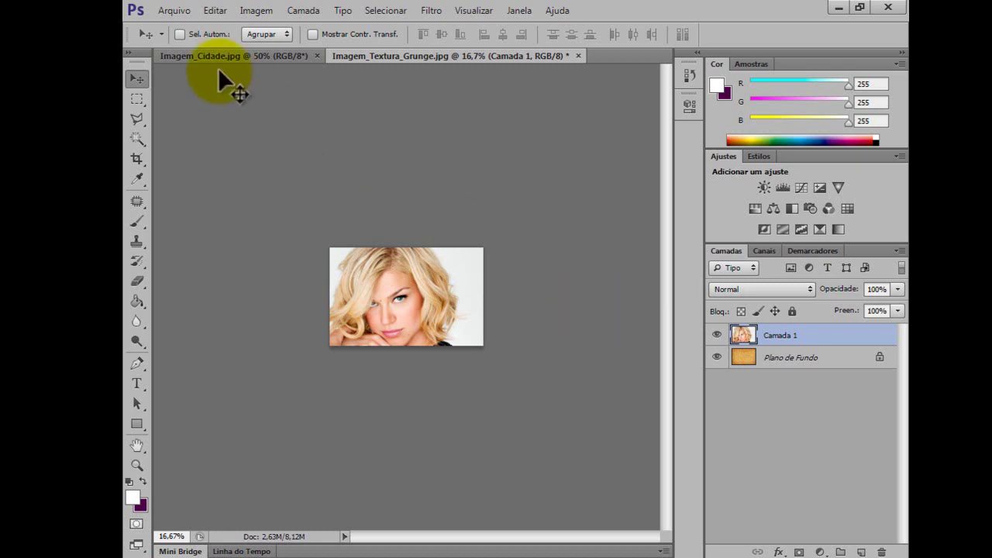
click(214, 10)
mouse_move(273, 297)
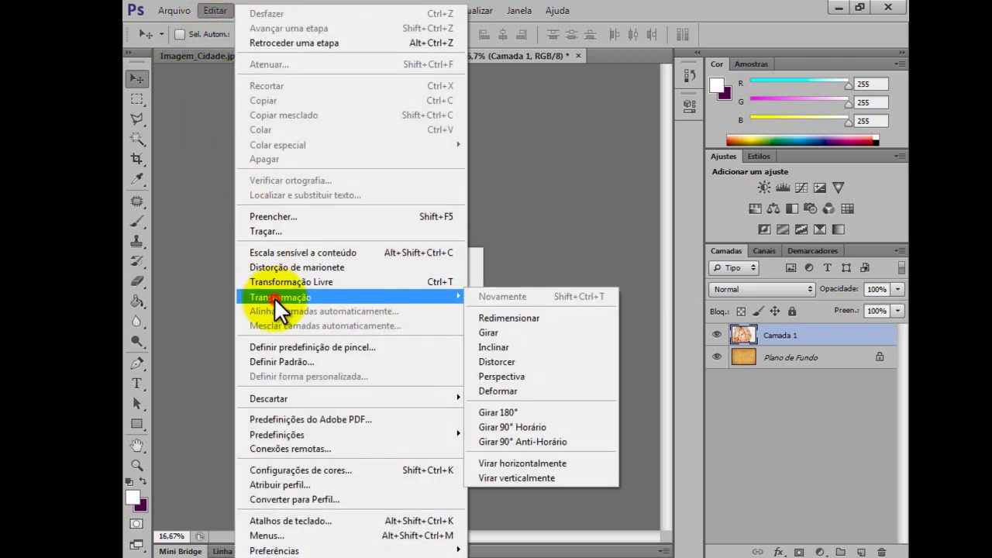
click(482, 316)
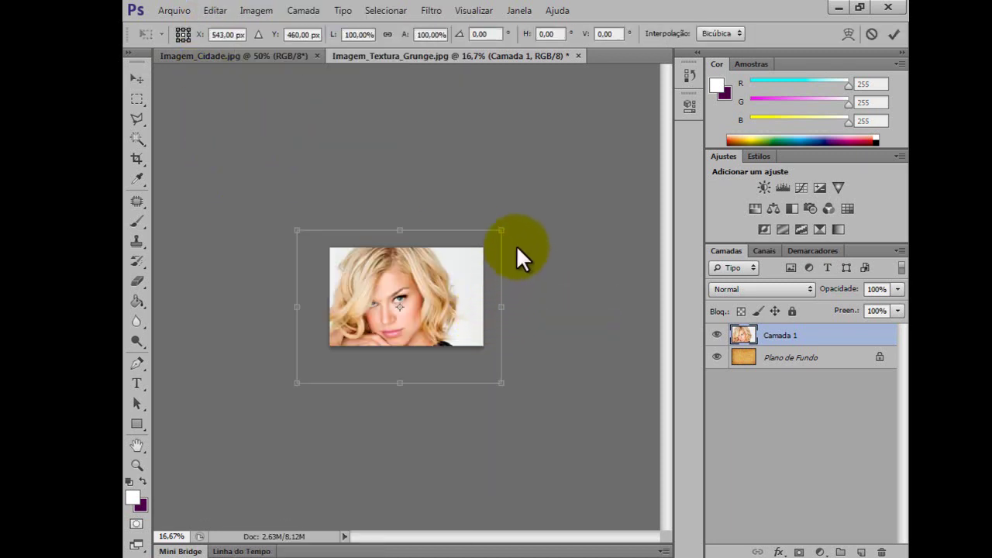
drag(504, 229, 421, 289)
drag(383, 332, 415, 293)
key(ctrl+plus)
key(ctrl+plus)
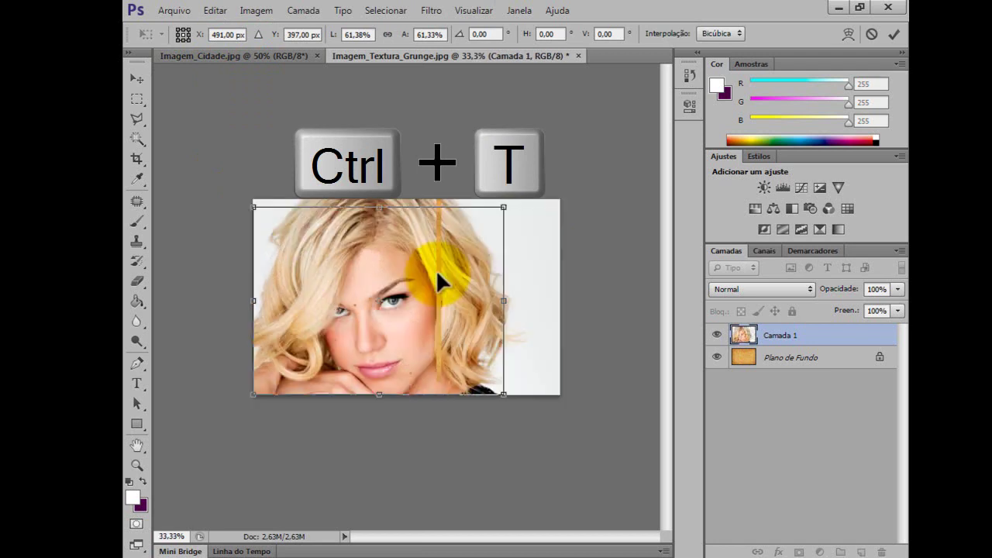
Step: Reduce the model photo further to about 52%, keeping its lower-left corner in place, and apply the transformation
drag(504, 208, 469, 236)
key(ctrl+plus)
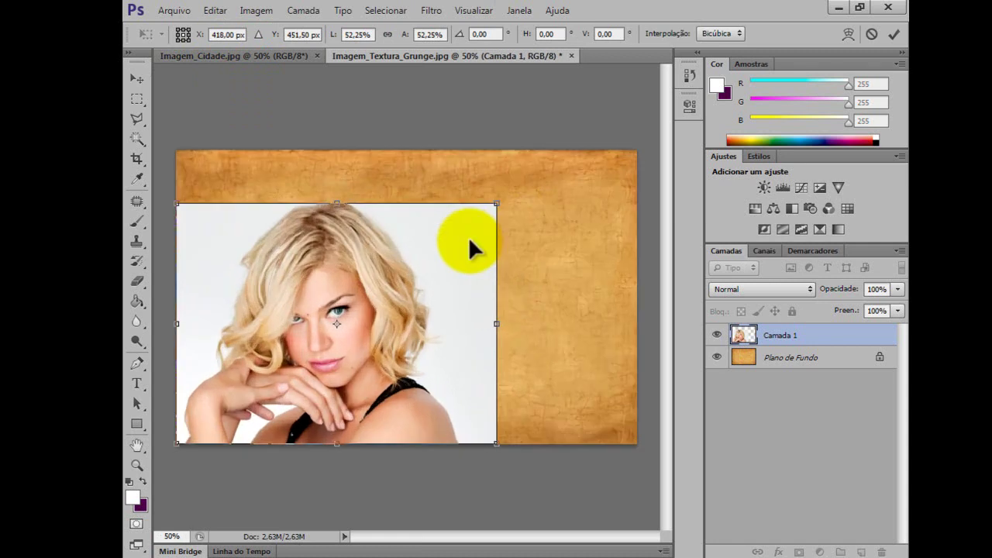
key(Return)
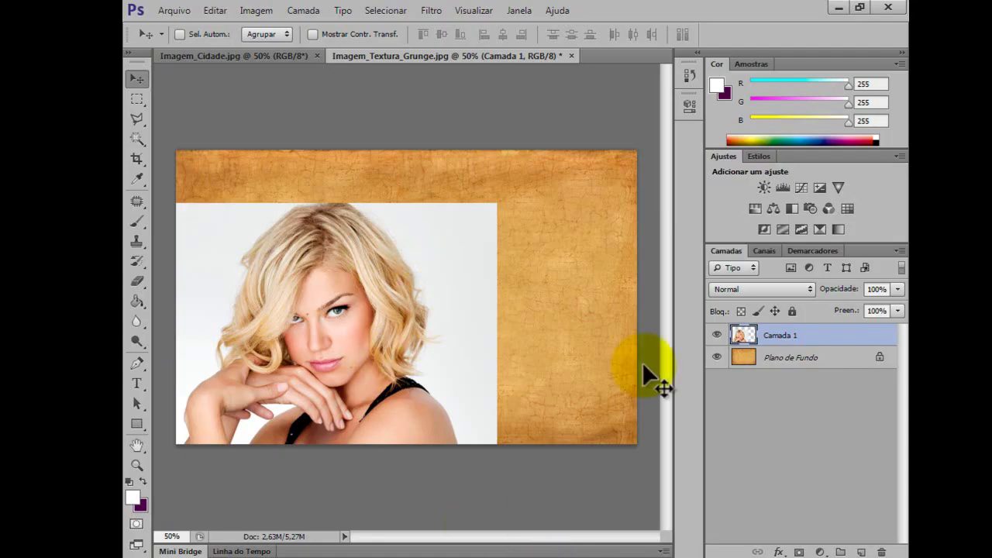
Step: Rename the model photo layer as top model
double_click(788, 336)
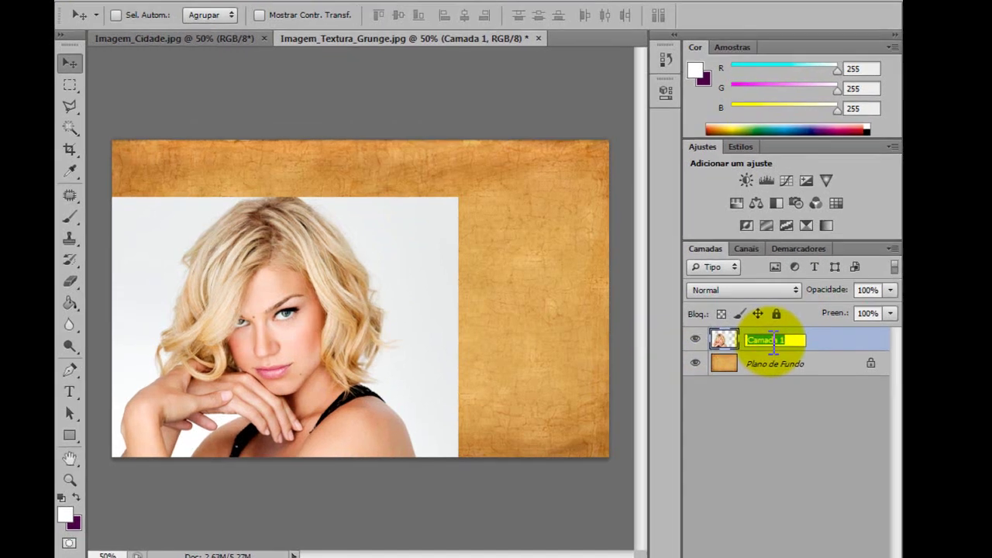
text(top mc)
text(del)
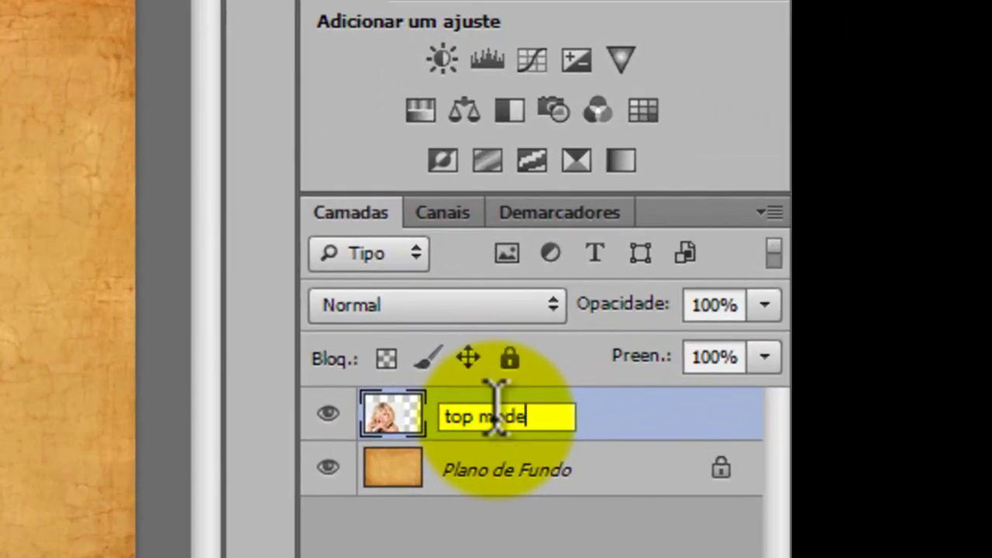
key(Return)
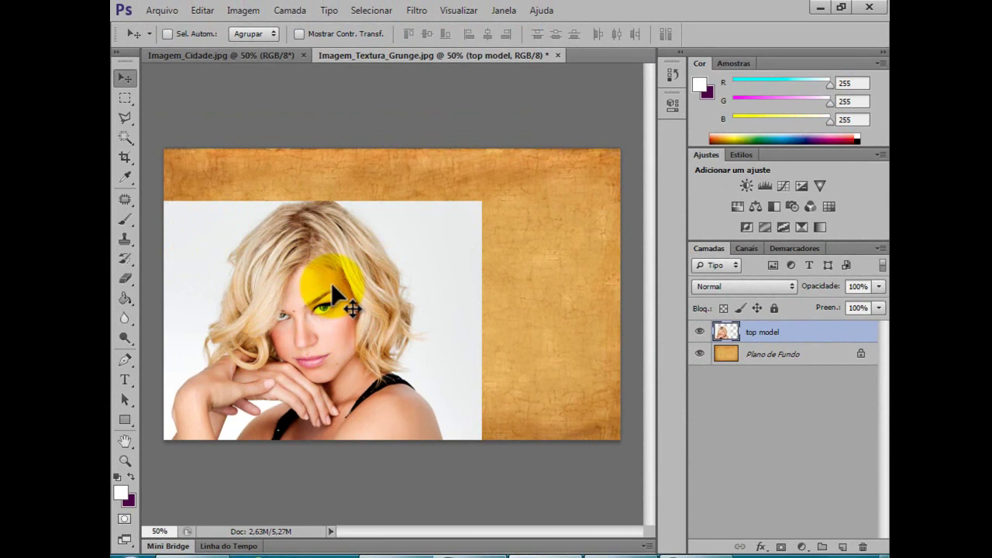
Step: Start a Threshold (Limiar) adjustment on the top model layer and raise its level to 165
click(204, 11)
click(200, 82)
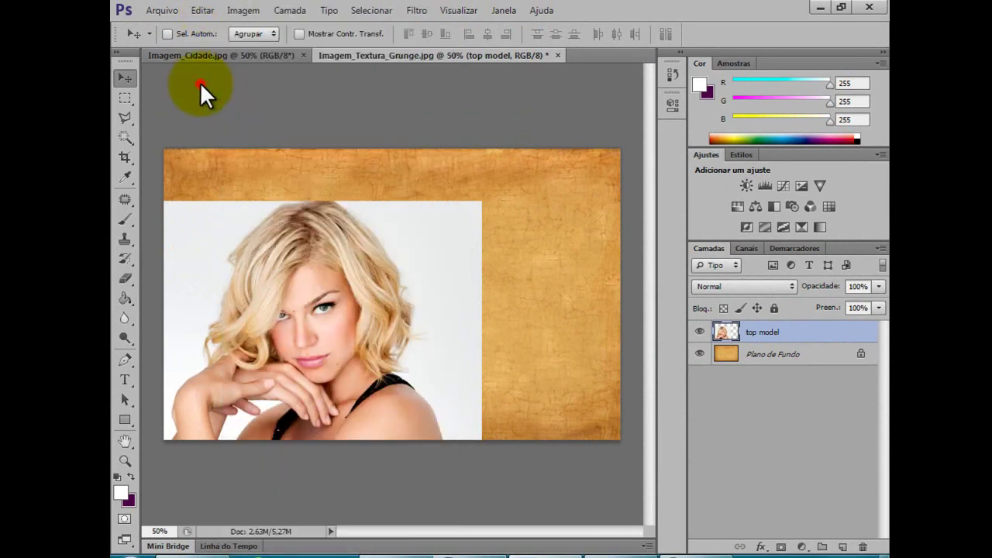
click(279, 11)
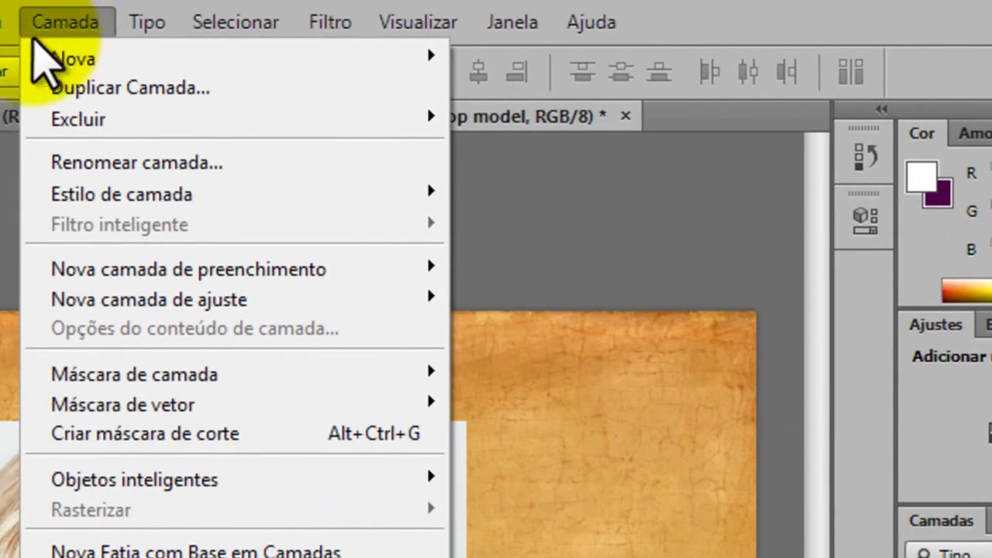
mouse_move(84, 27)
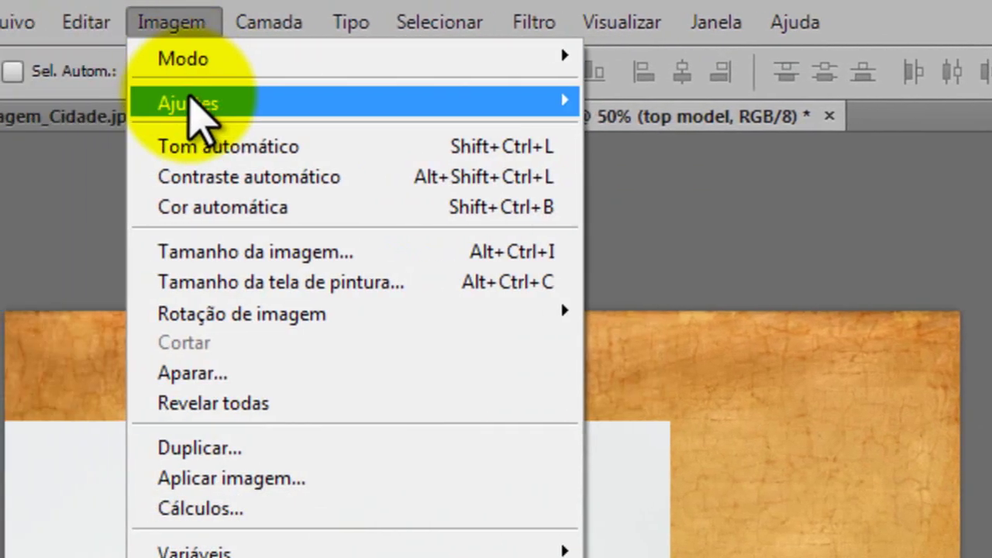
click(189, 96)
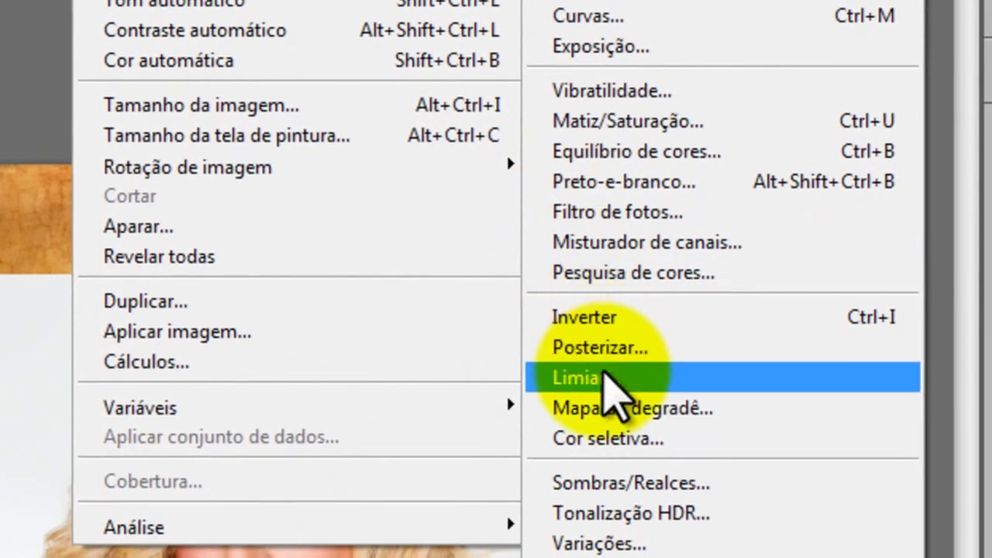
click(635, 485)
drag(560, 136, 889, 215)
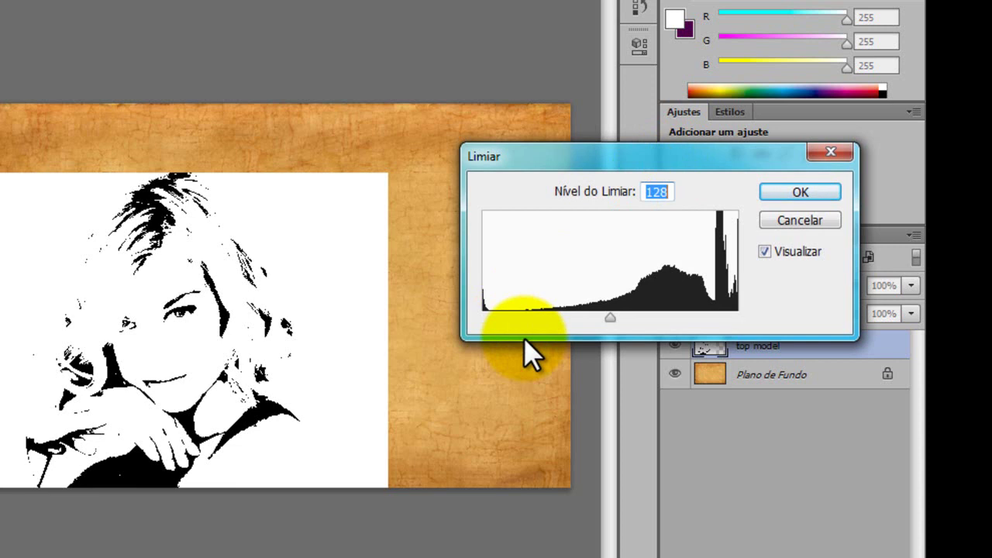
drag(611, 320, 648, 319)
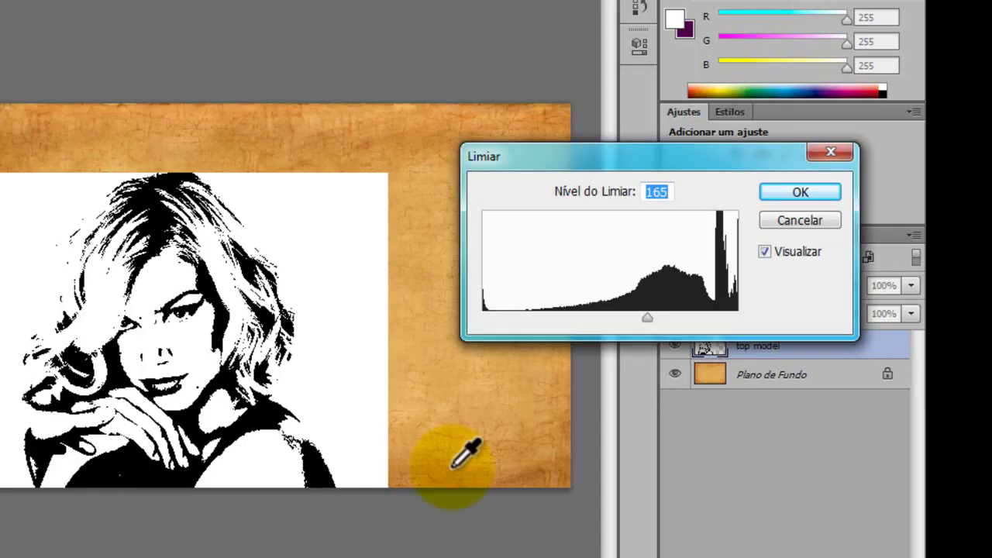
Step: Set the threshold level to 177, try 190 for comparison, return it to 177 and apply the adjustment
click(658, 192)
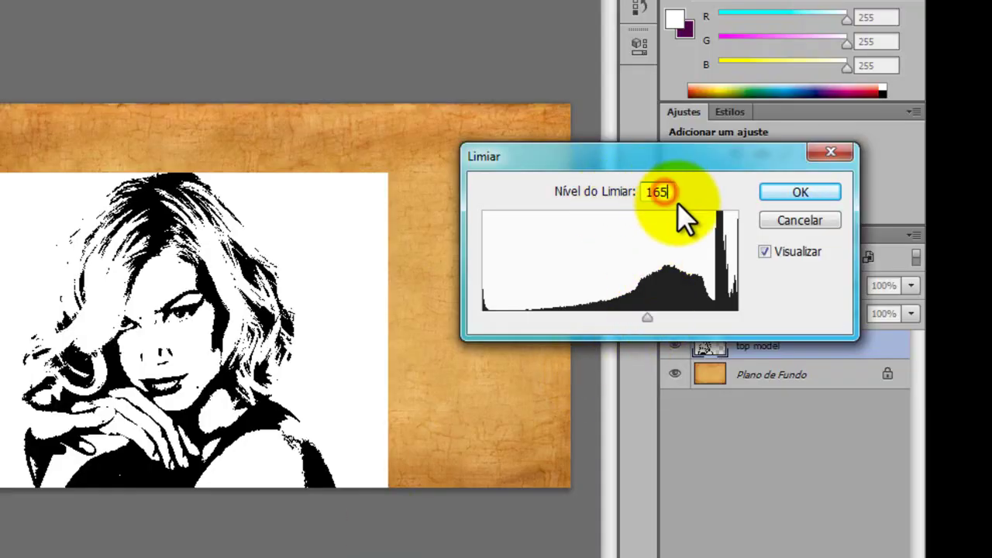
double_click(664, 193)
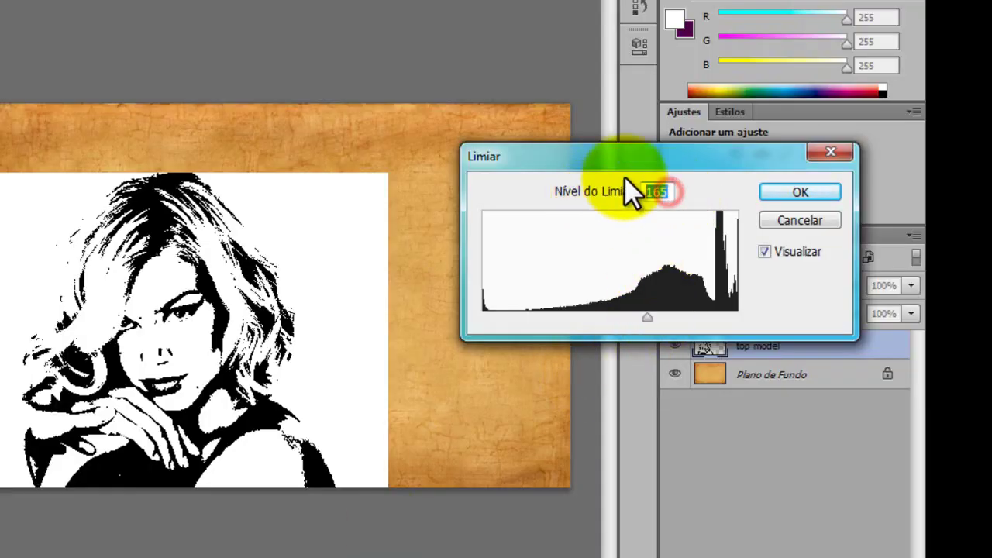
text(177)
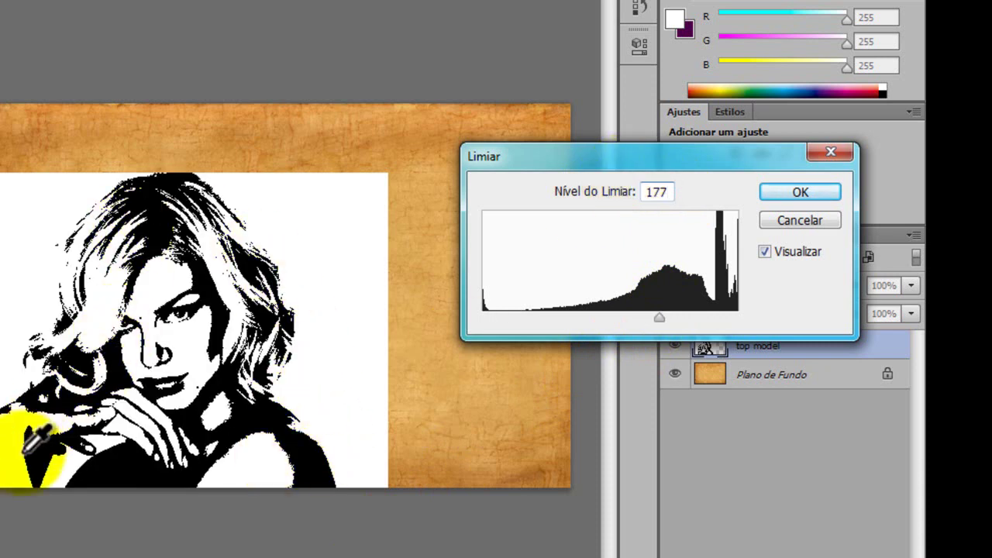
drag(659, 319, 674, 329)
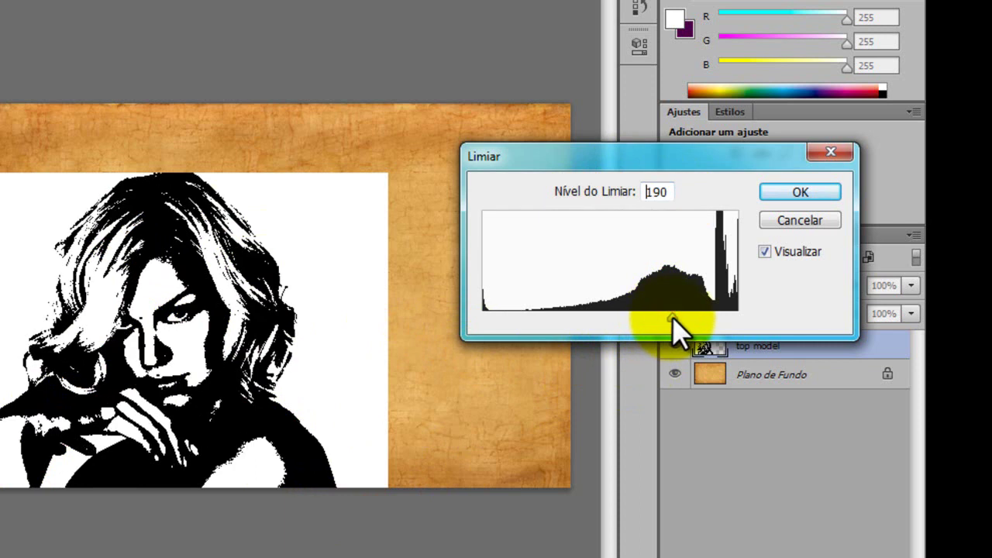
double_click(657, 191)
text(177)
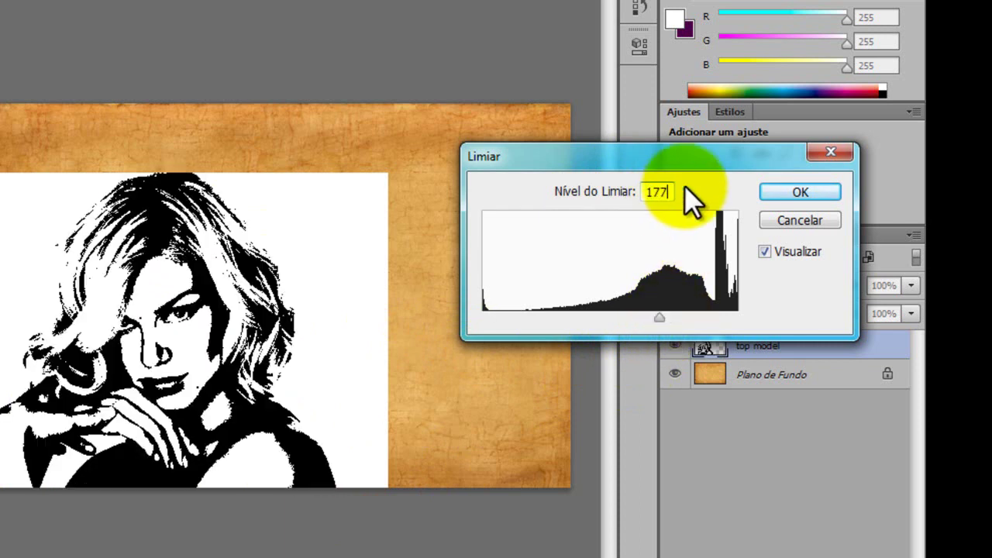
click(784, 194)
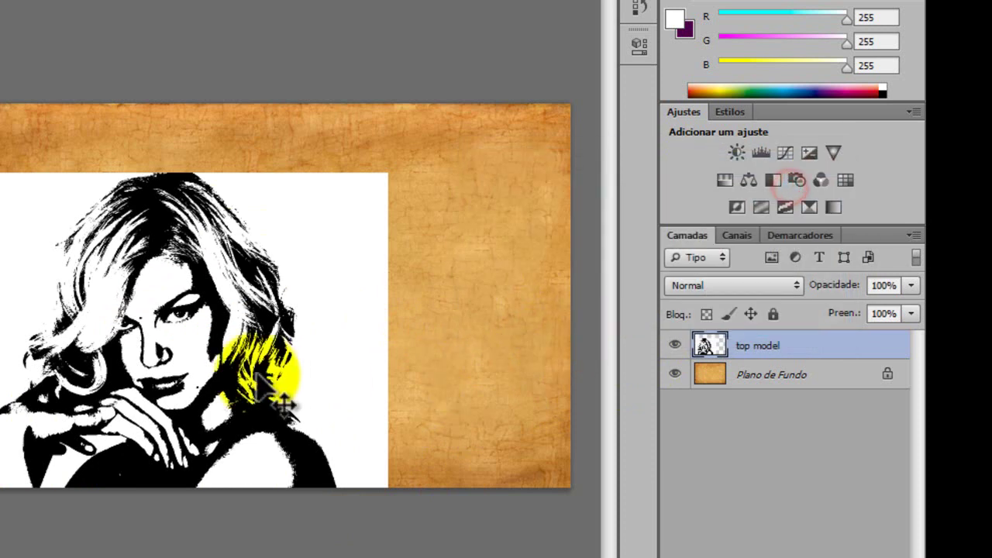
Step: Change the blend mode of the top model layer to Multiplicação so the white areas drop out
click(750, 313)
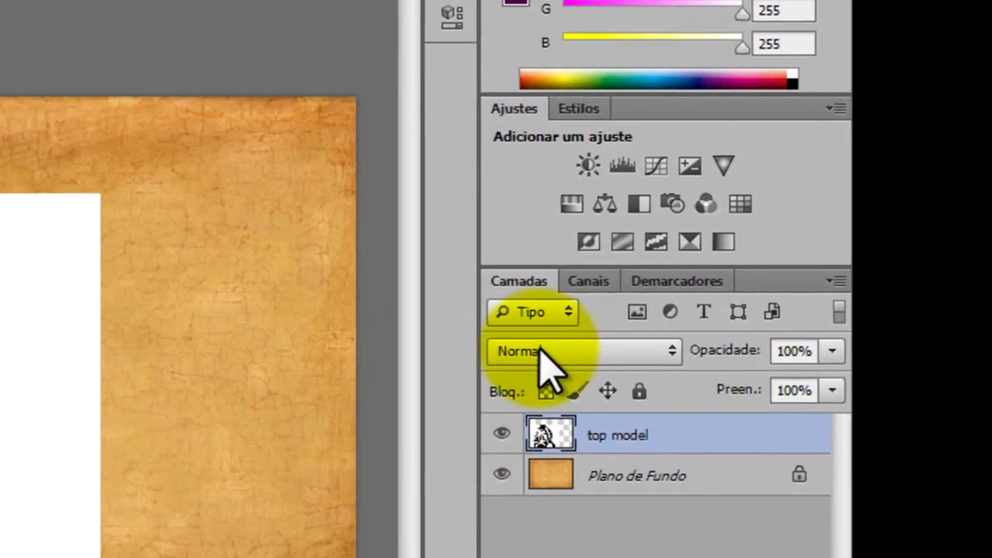
click(704, 286)
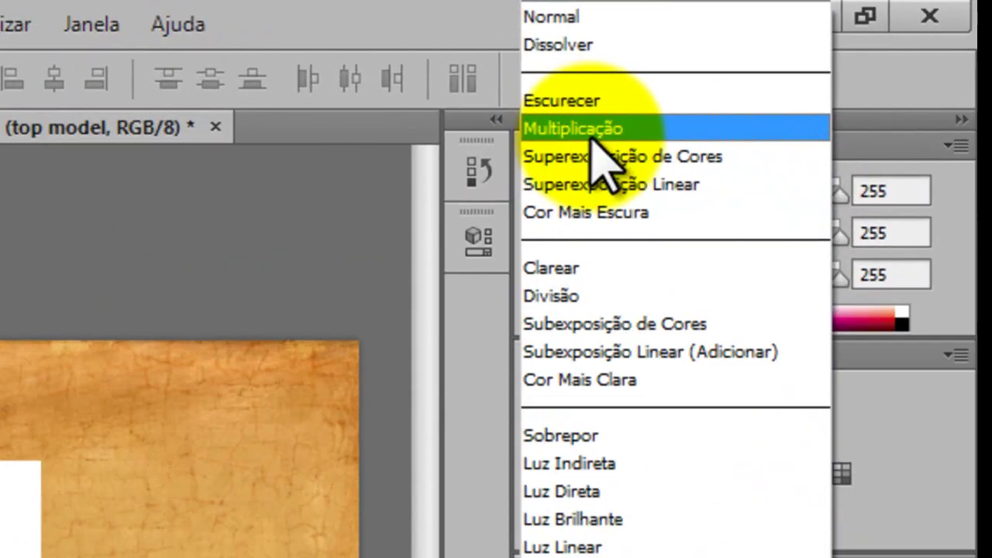
click(545, 82)
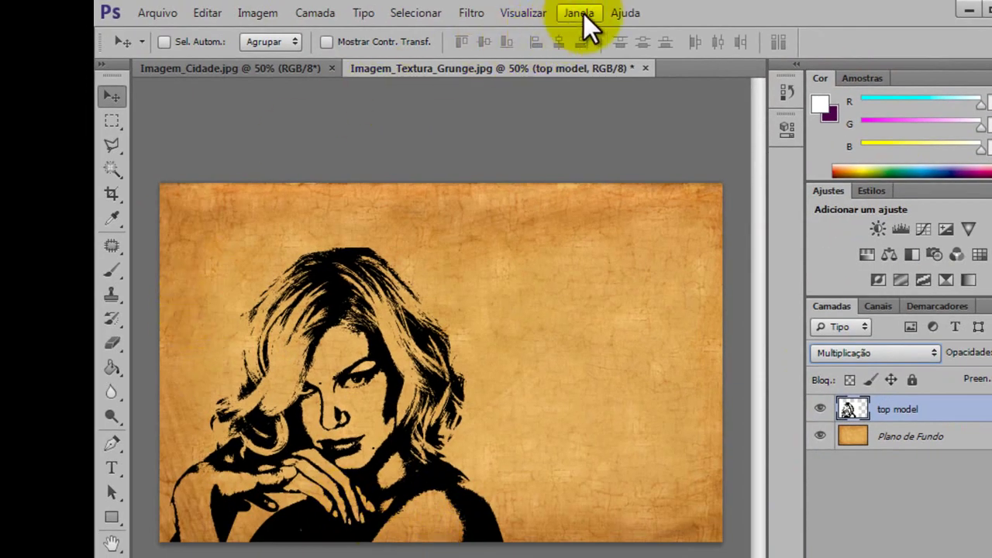
Step: Show the Navigator and use it to frame the top of the model's hair at about 122%
click(580, 14)
click(581, 392)
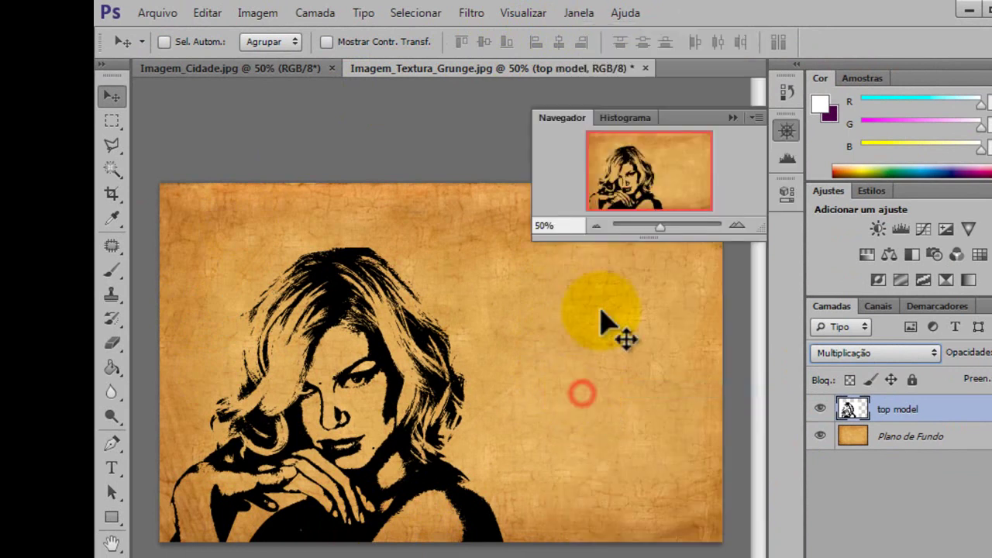
drag(655, 225, 670, 225)
drag(596, 159, 577, 132)
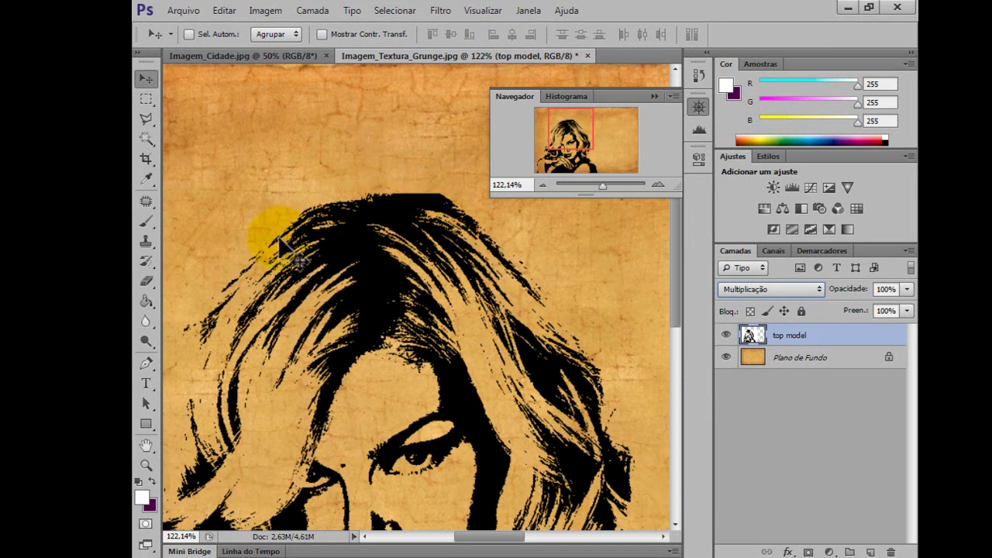
Step: Set up the Eraser with a soft round brush of about 38 px and 0% hardness
click(146, 282)
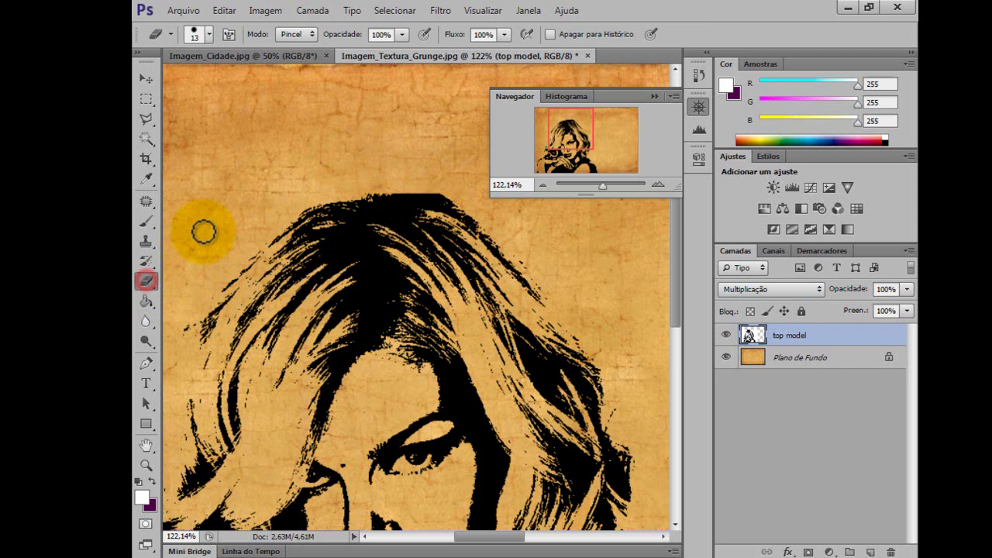
right_click(330, 161)
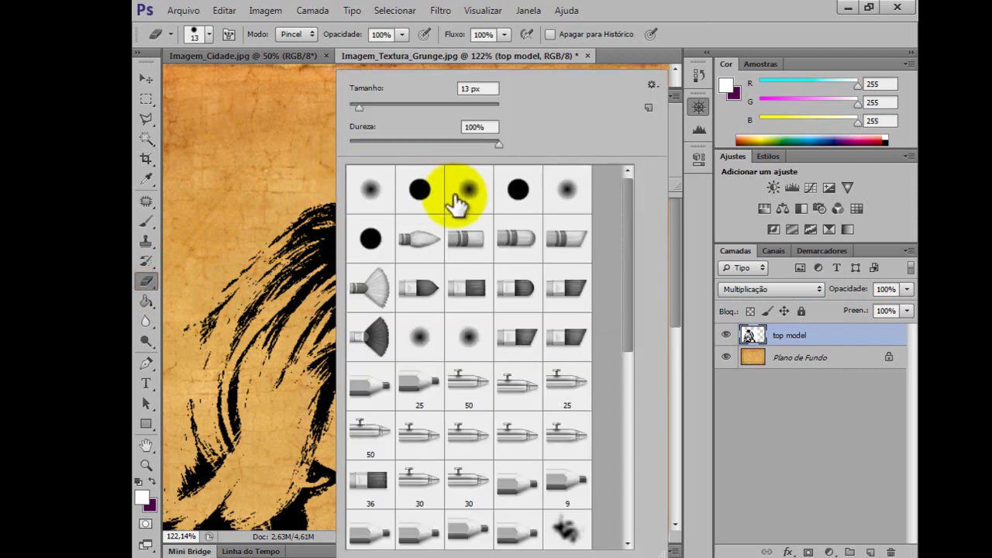
click(420, 142)
click(468, 194)
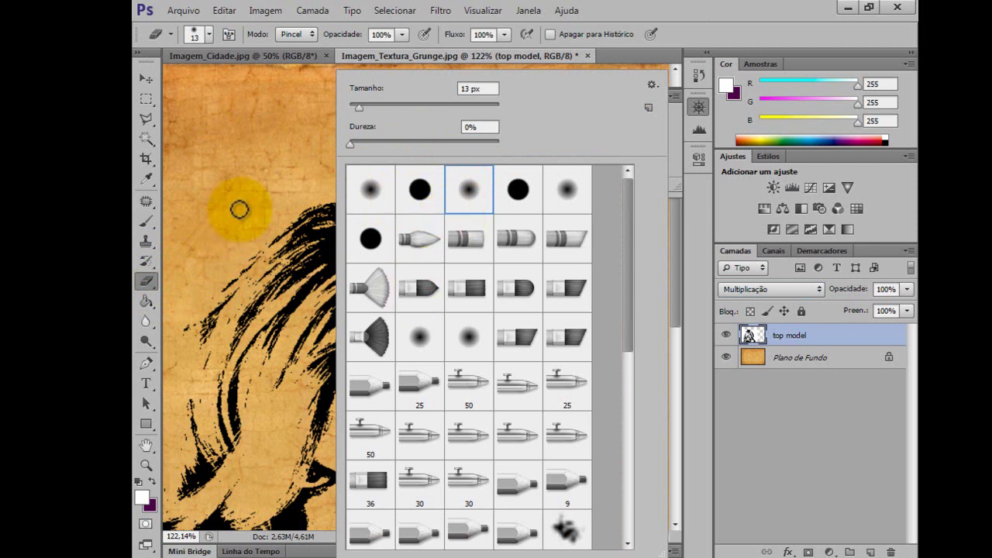
drag(358, 107, 377, 107)
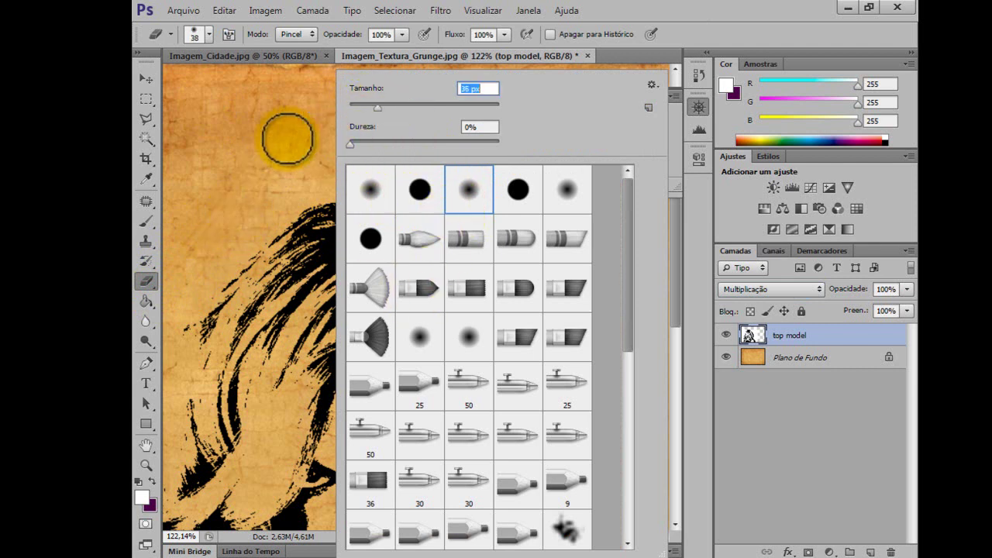
key(Return)
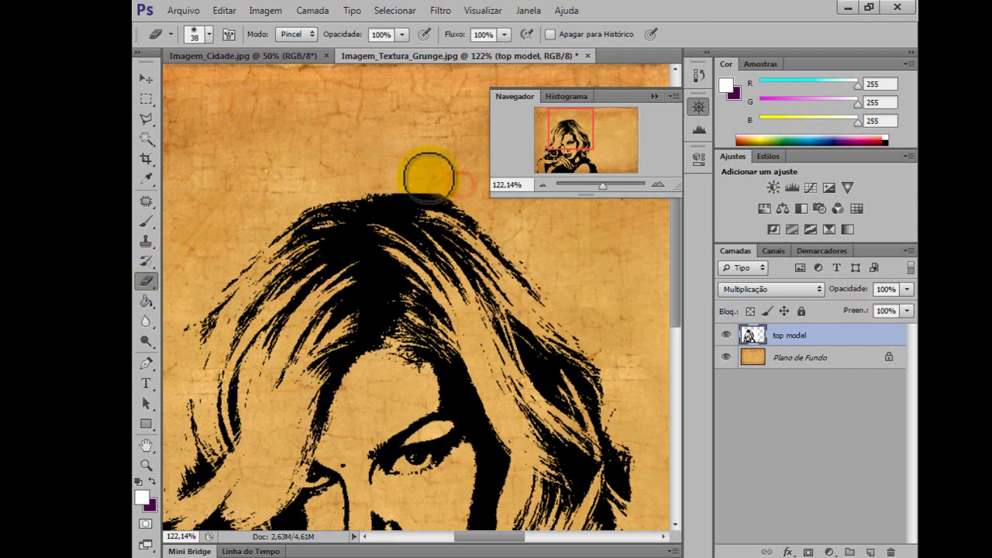
Step: Erase the flat cut-off edge on top of the model's hair and soften the protruding edge on its right side
mouse_move(424, 178)
mouse_down()
mouse_move(472, 194)
mouse_move(403, 177)
mouse_up()
mouse_move(613, 410)
mouse_down()
mouse_move(496, 371)
mouse_move(417, 292)
mouse_up()
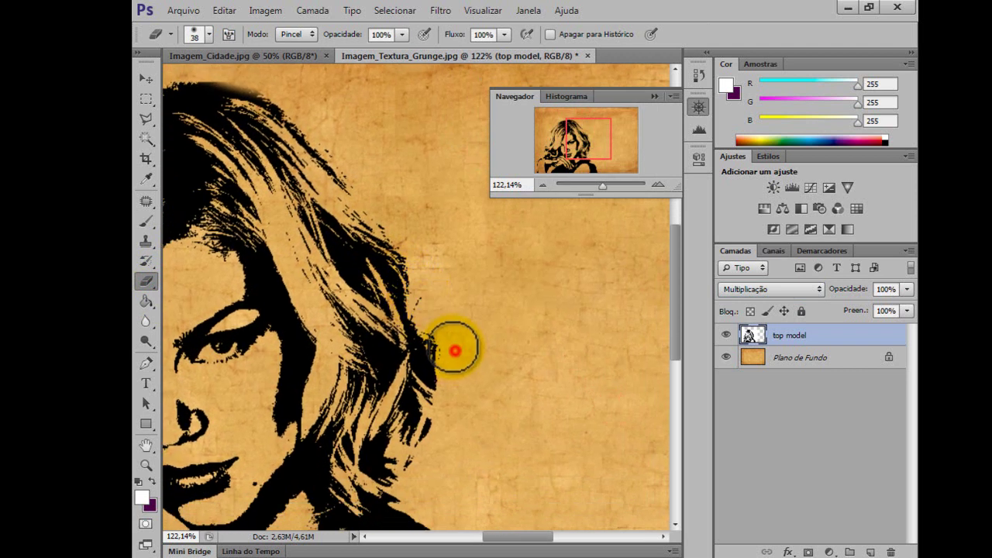
drag(439, 329, 481, 355)
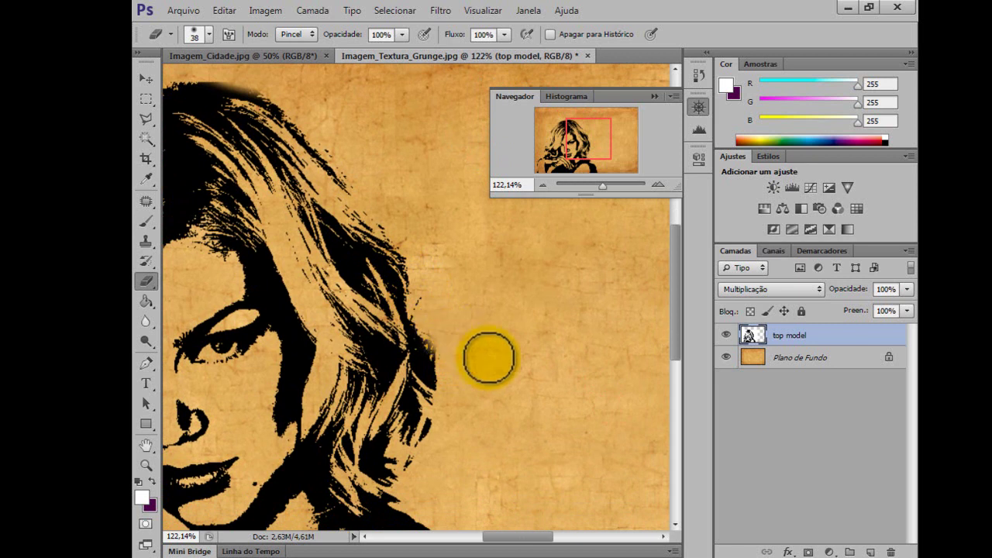
key(ctrl+minus)
key(ctrl+minus)
key(ctrl+minus)
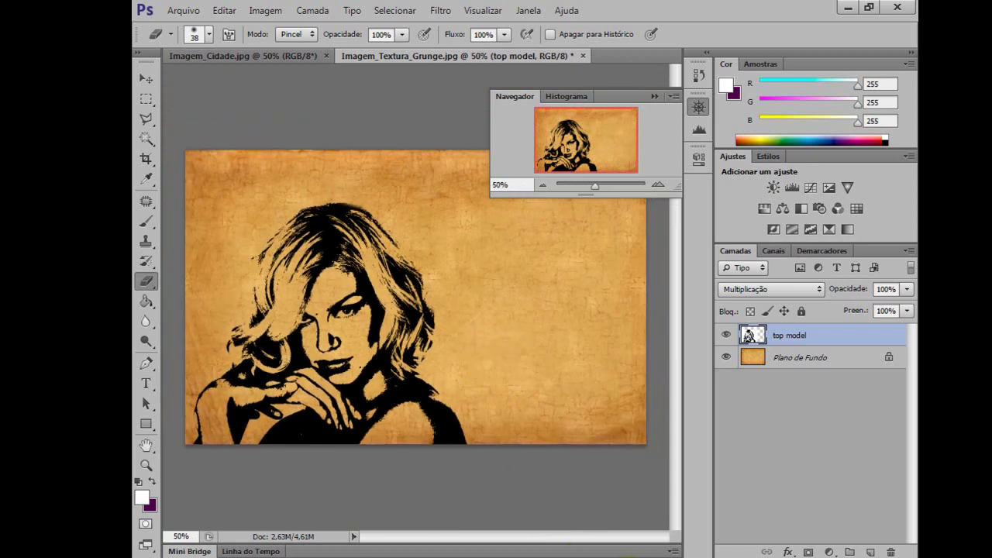
Step: Copy the Imagem_Cidade photo into Imagem_Textura_Grunge as a new layer, converting its colour profile, and close the city document
click(146, 79)
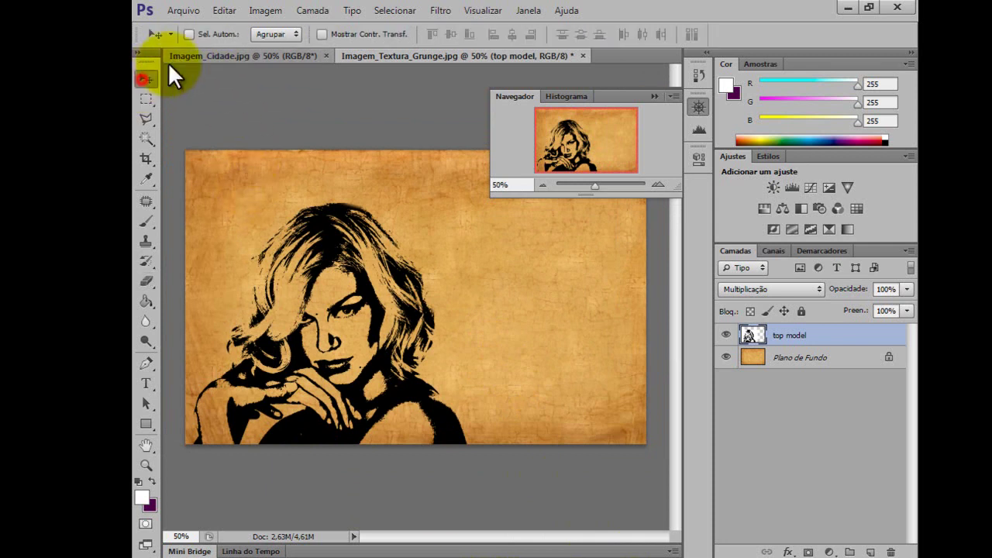
drag(201, 49, 638, 281)
drag(811, 443, 449, 351)
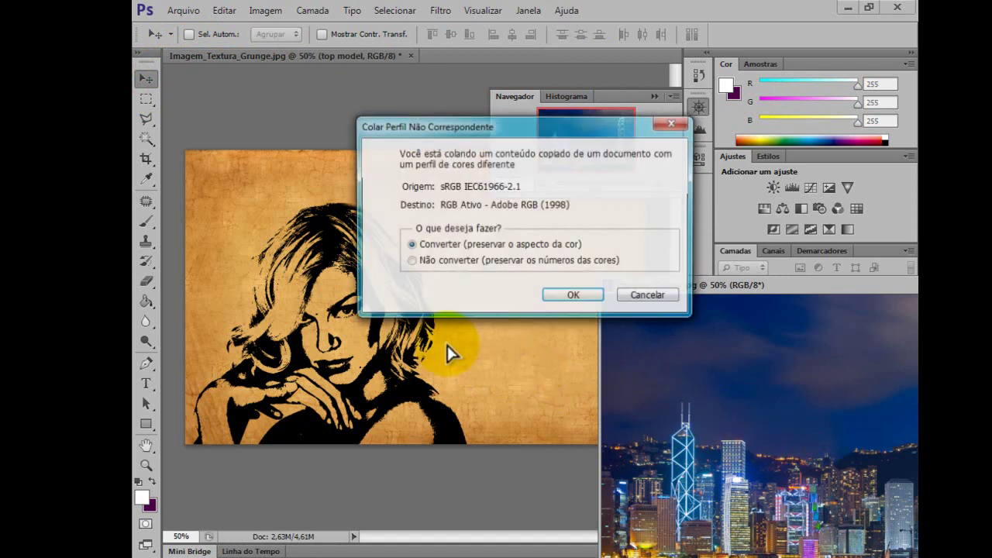
click(572, 292)
drag(676, 287, 423, 357)
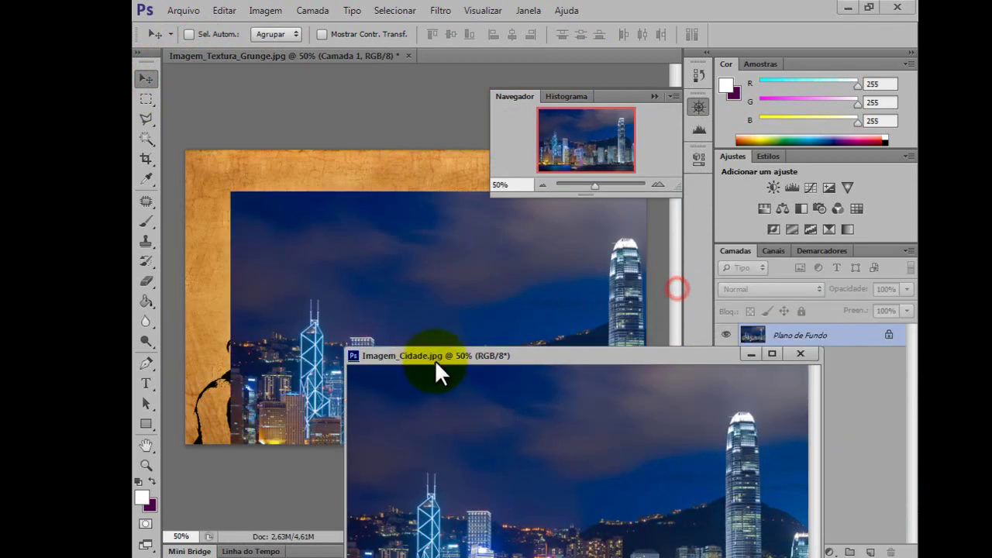
click(806, 354)
Step: Move the city layer over the lower canvas and scale it down into the lower-right corner, spanning about 60% of the canvas width
drag(608, 366, 568, 368)
click(195, 11)
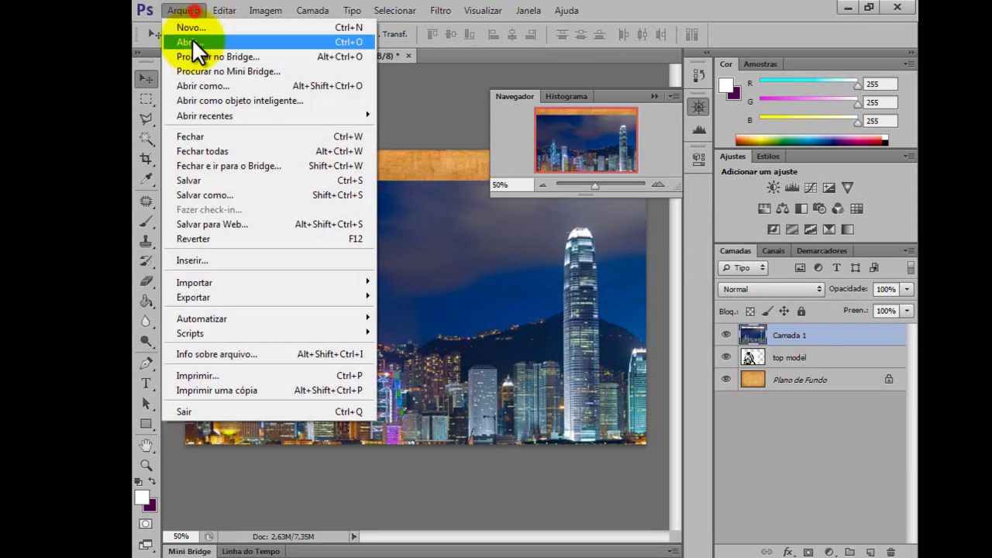
mouse_move(224, 22)
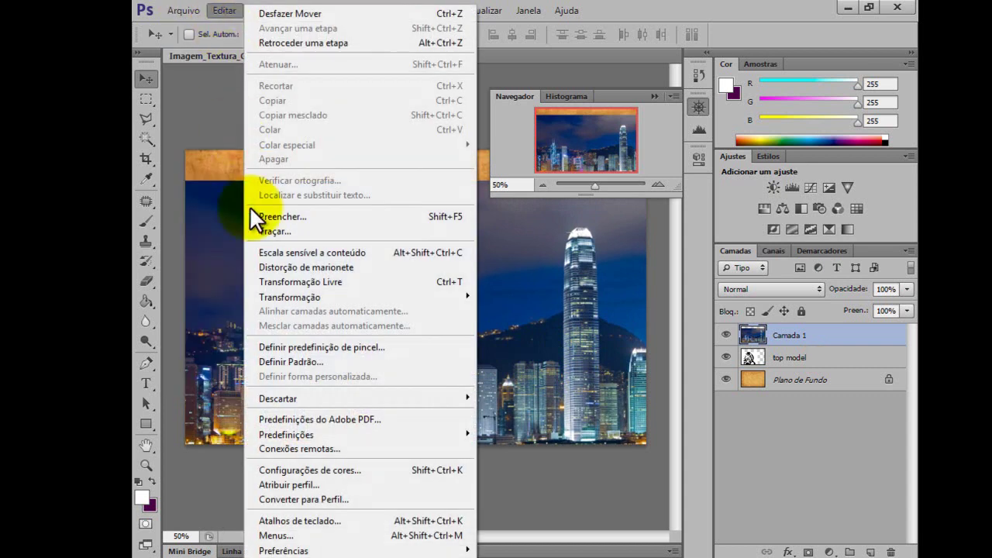
mouse_move(275, 295)
click(494, 316)
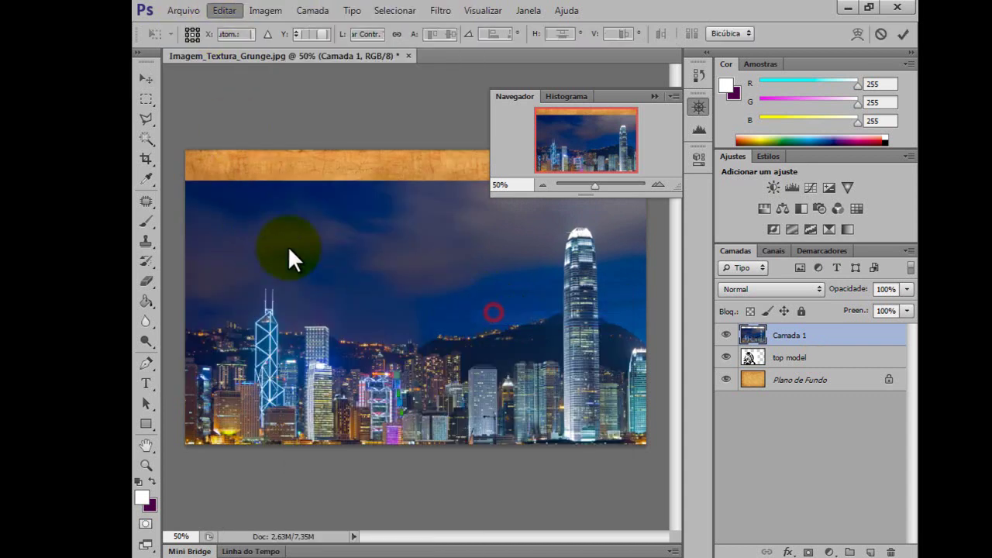
drag(189, 184, 357, 325)
key(Return)
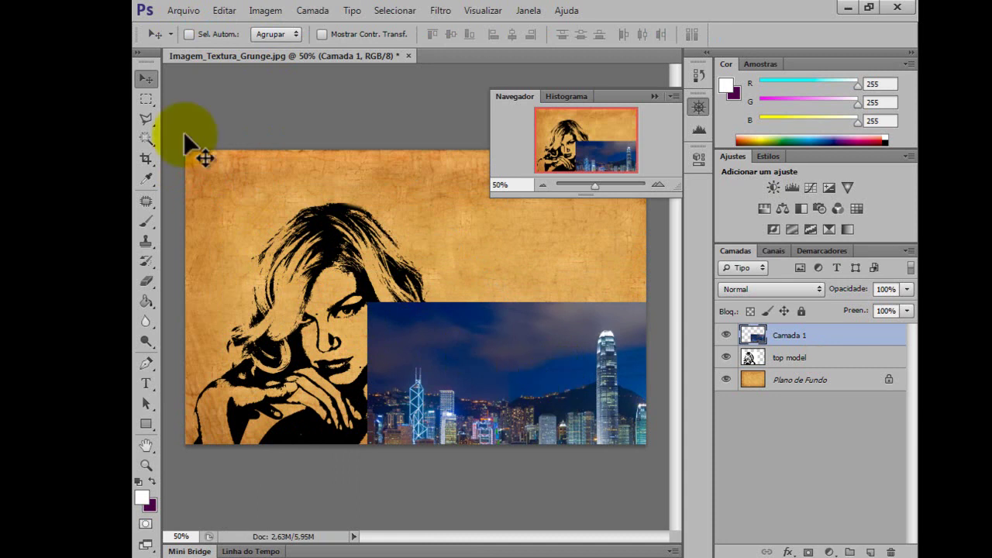
Step: Try inverting the colours of the city layer without a threshold and undo the inversion
click(225, 13)
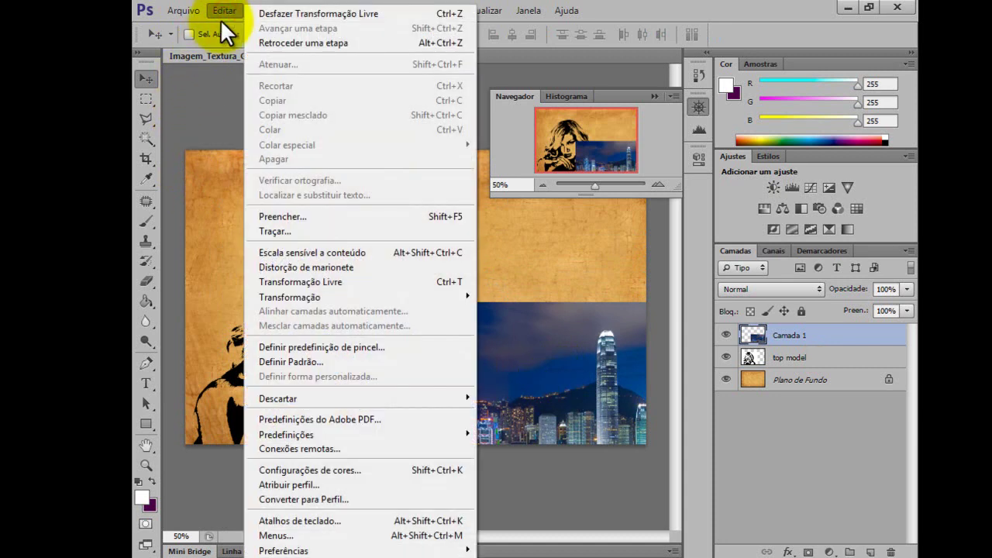
click(211, 120)
click(265, 10)
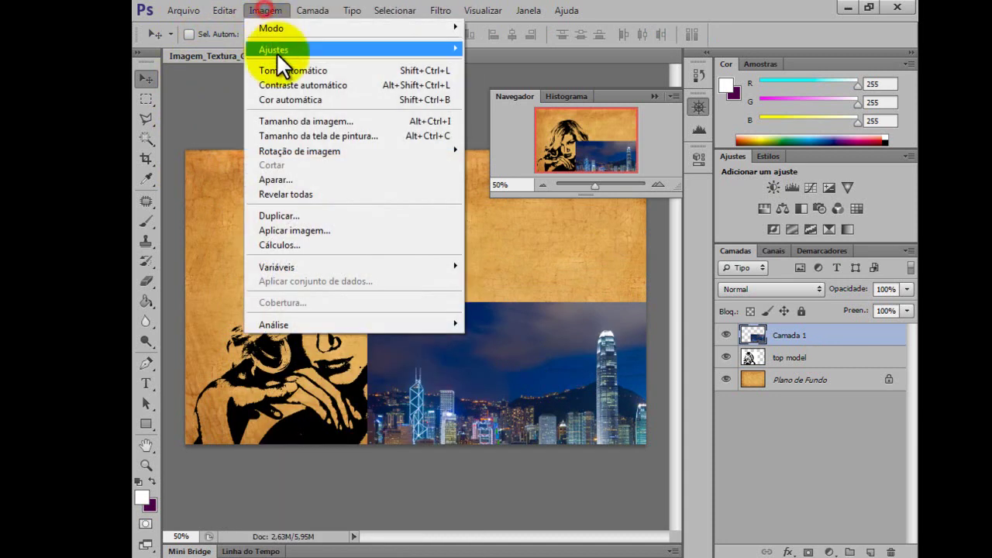
mouse_move(284, 51)
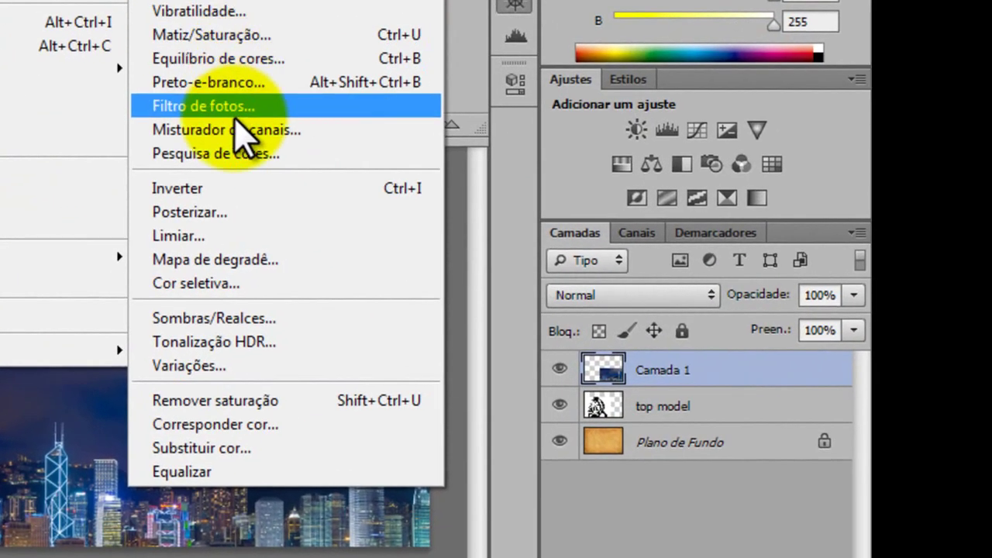
click(230, 188)
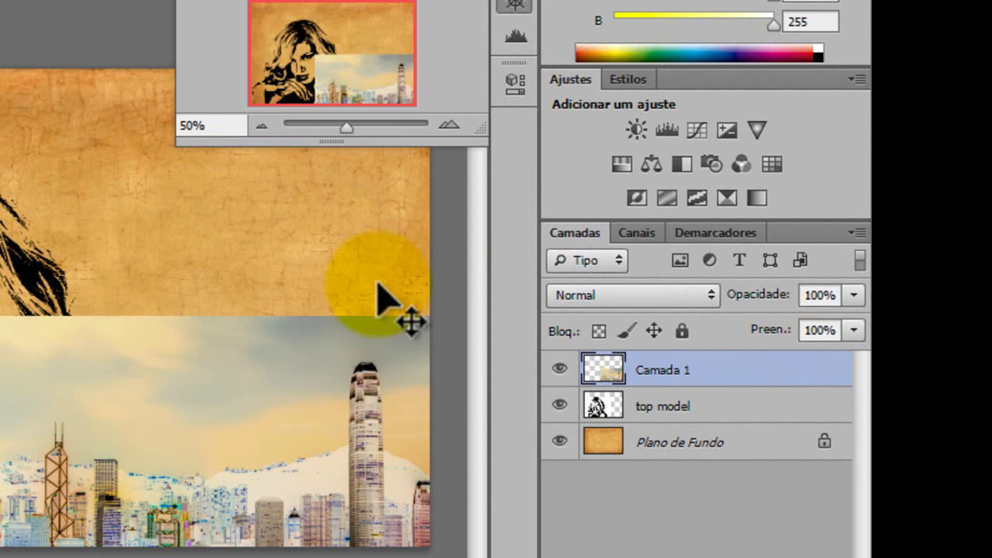
key(ctrl+z)
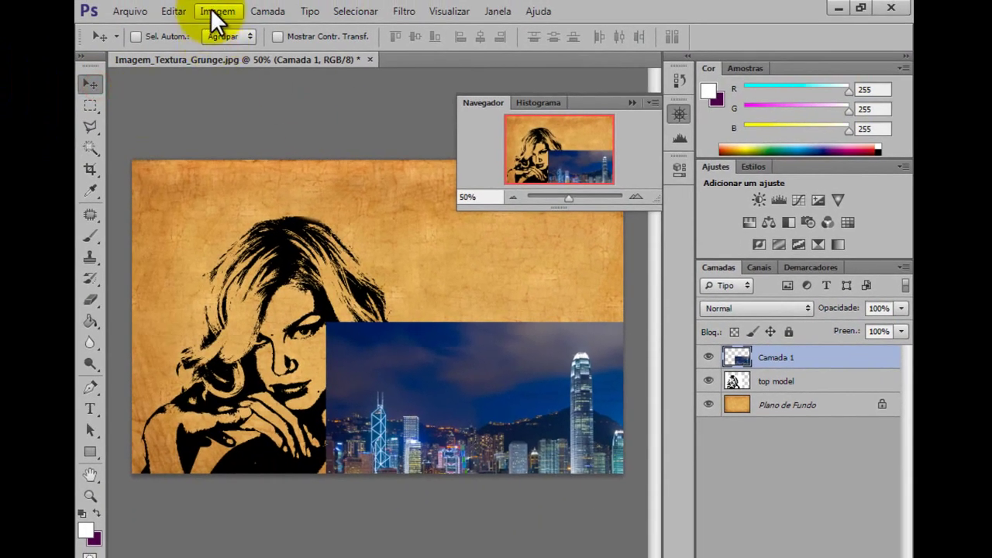
click(211, 10)
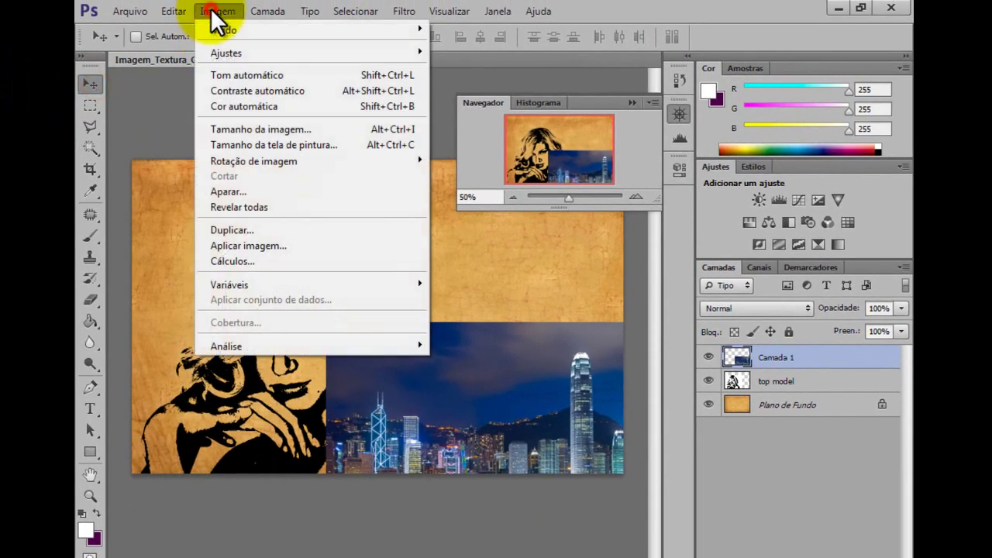
mouse_move(219, 53)
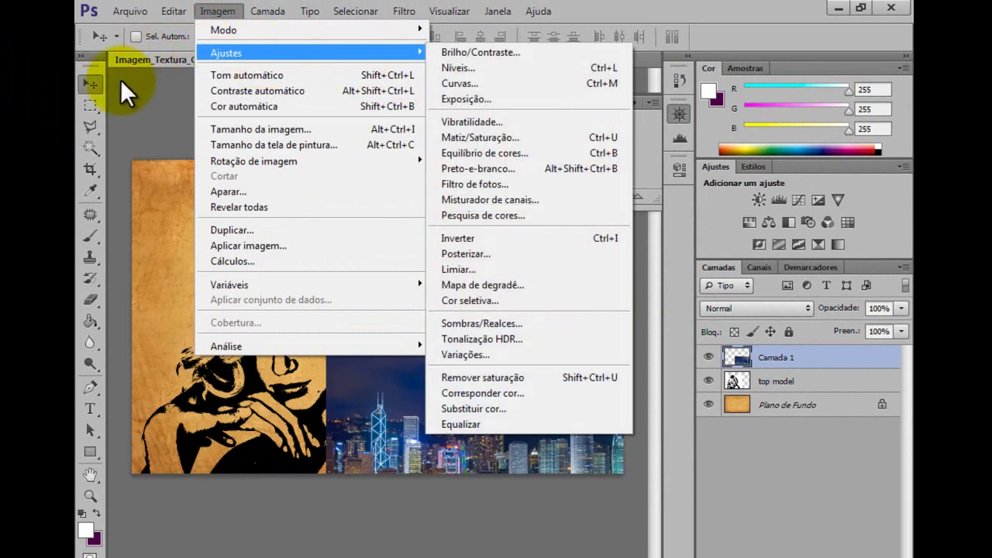
click(92, 80)
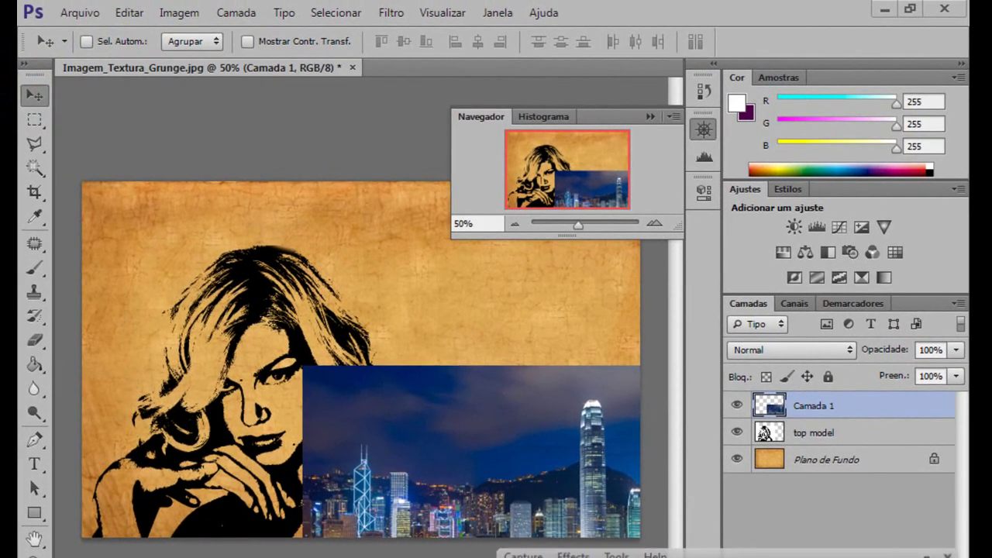
Step: Apply a Threshold (Limiar) adjustment with level 105 to the city layer
click(172, 12)
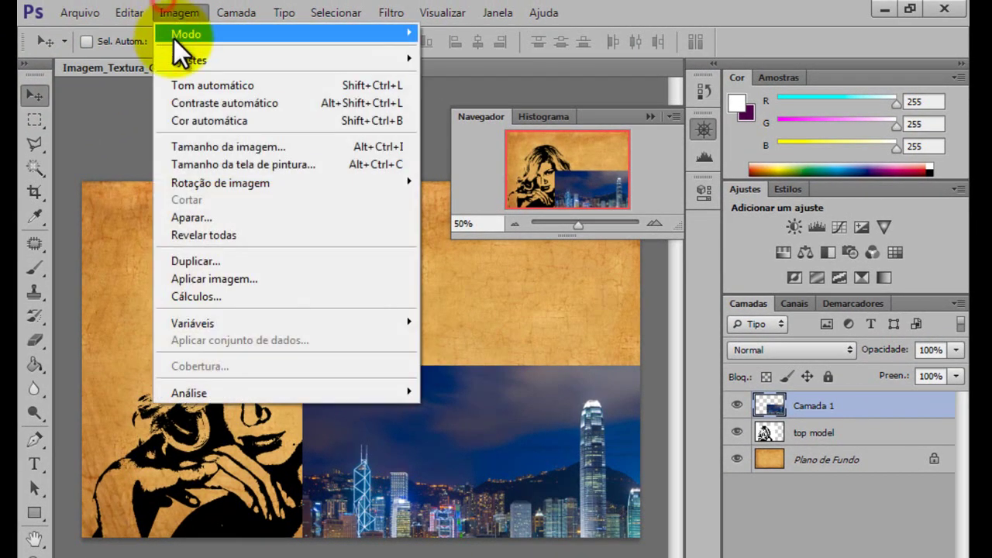
mouse_move(178, 54)
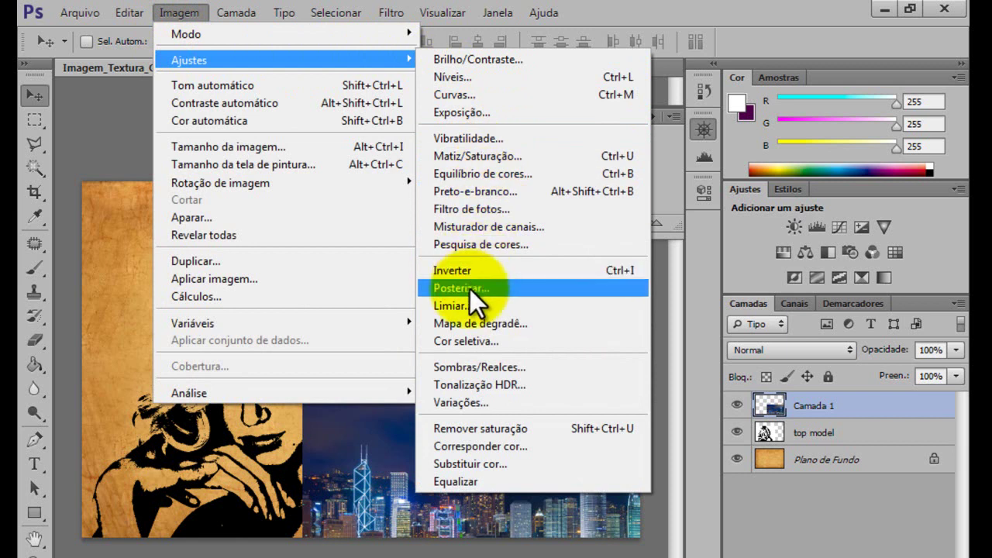
click(469, 303)
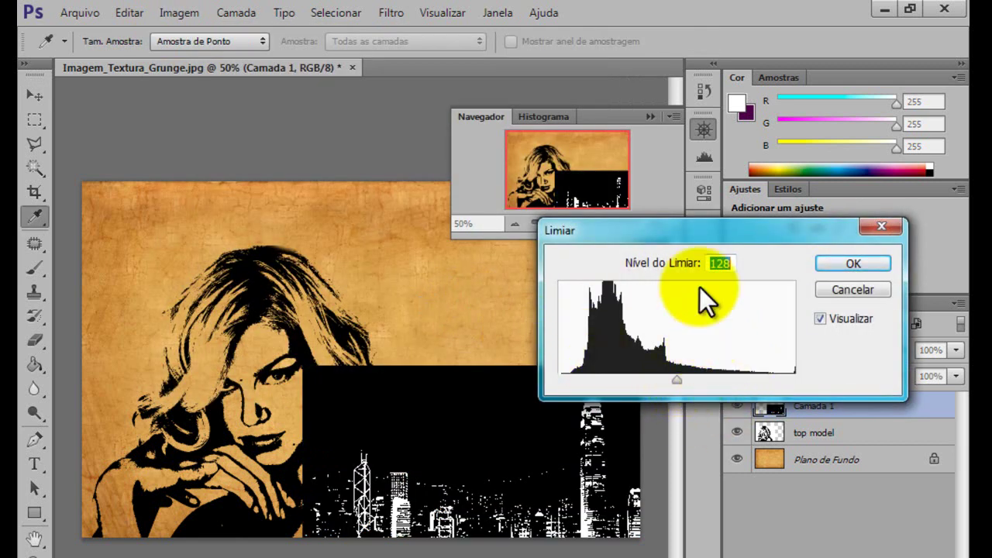
text(105)
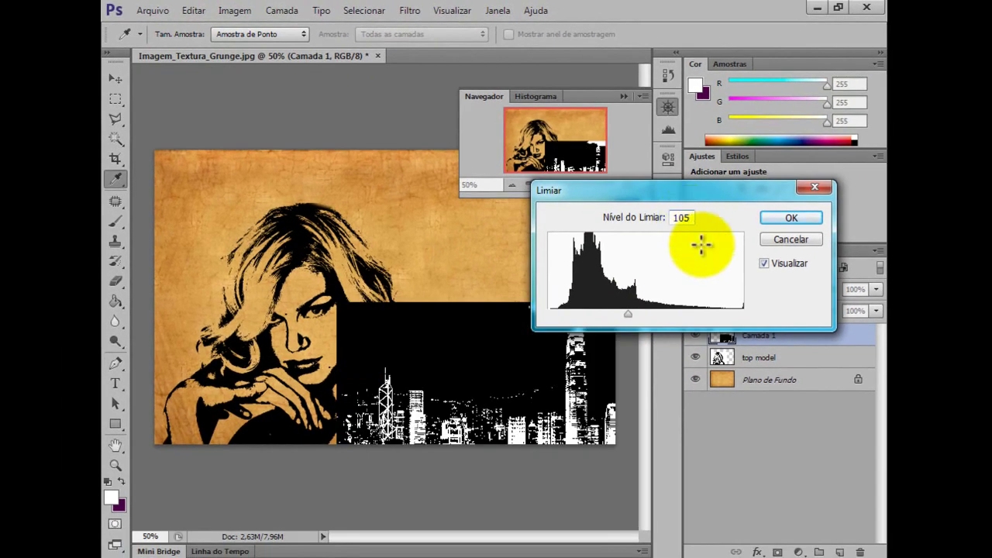
click(788, 216)
key(v)
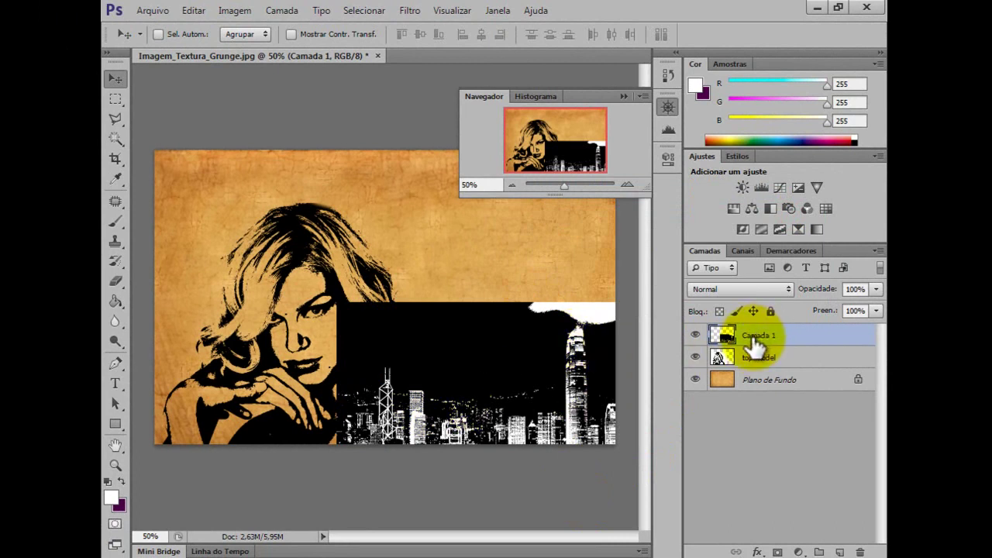
Step: Invert the thresholded city layer's colours and set its blend mode to Multiplicação
click(237, 14)
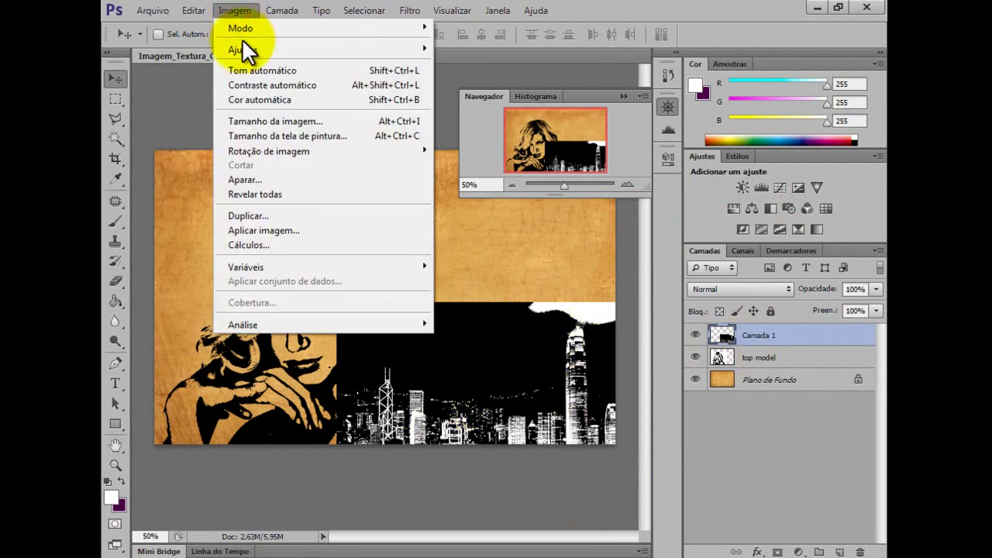
mouse_move(242, 47)
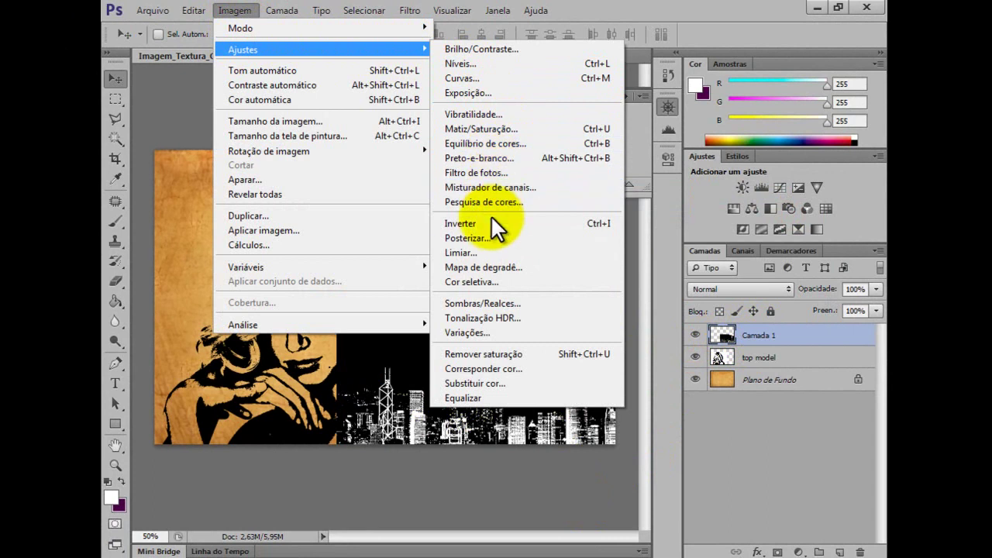
key(ctrl+i)
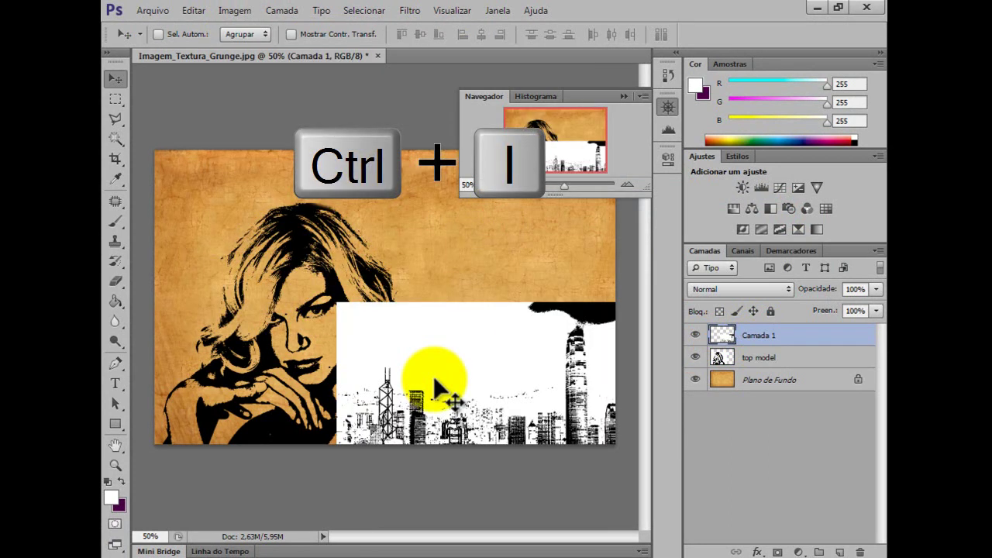
key(ctrl+plus)
drag(513, 405, 420, 365)
click(719, 291)
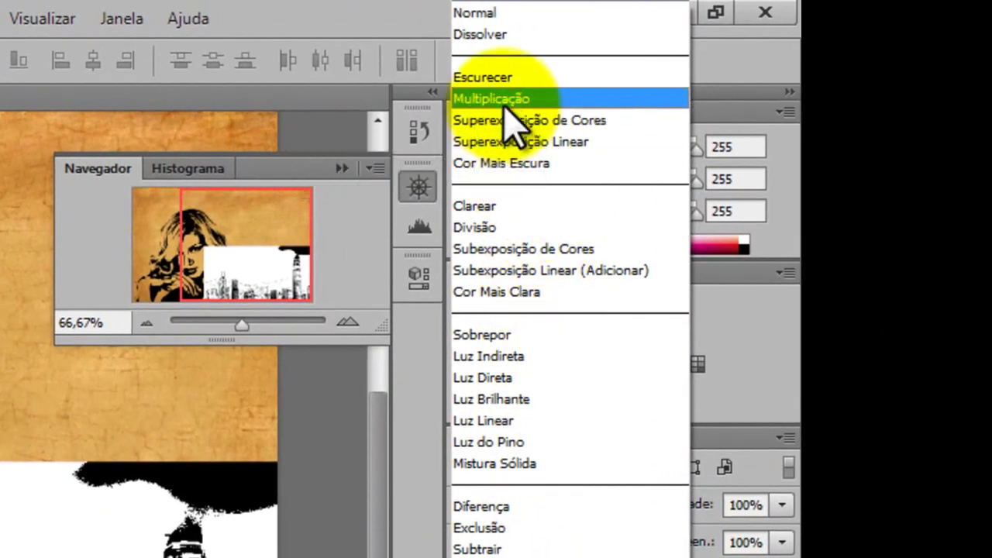
click(502, 100)
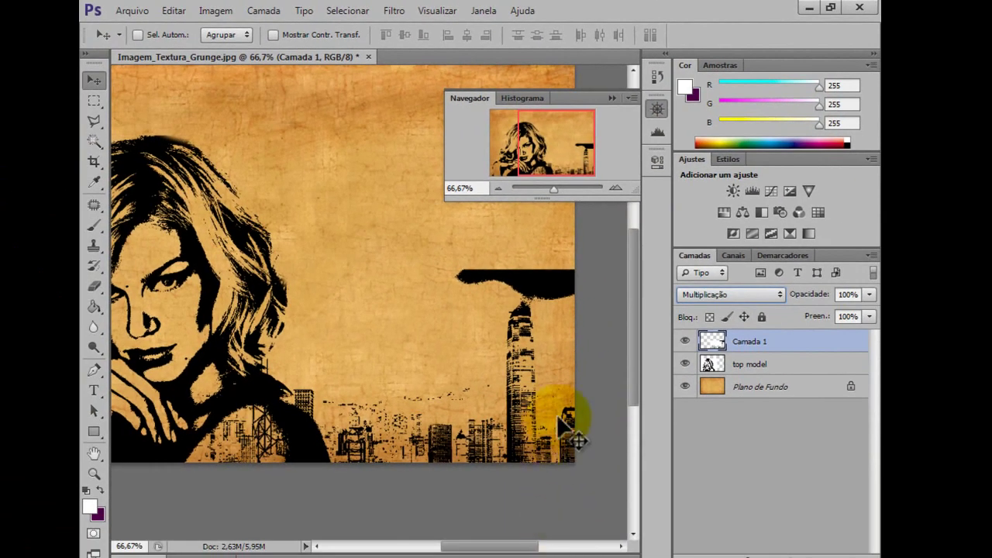
Step: Enlarge the Eraser brush to 87 px and erase the black cloud above the tall tower on the city layer
click(94, 286)
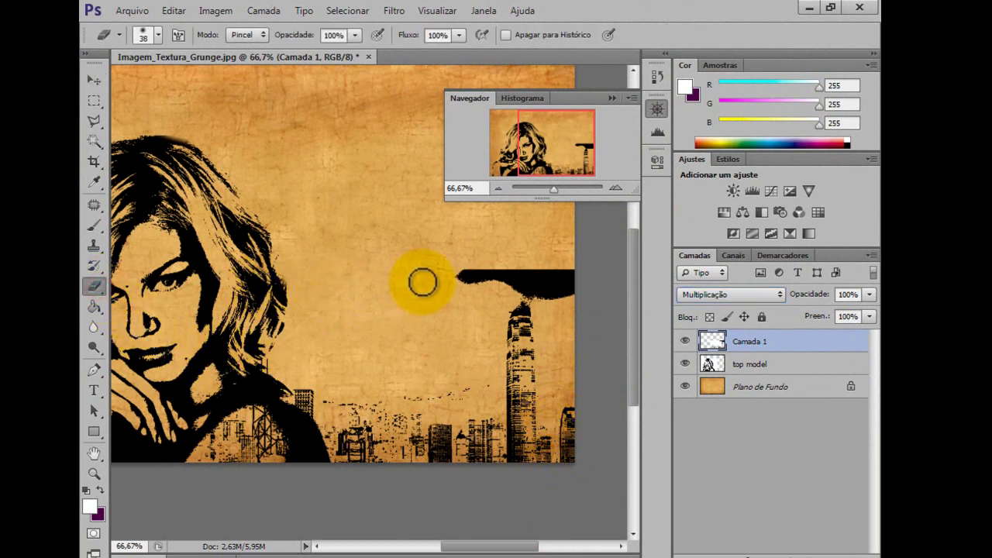
right_click(352, 242)
click(440, 106)
click(328, 157)
mouse_move(451, 284)
mouse_down()
mouse_move(508, 269)
mouse_move(581, 286)
mouse_move(505, 276)
mouse_move(559, 281)
mouse_move(513, 269)
mouse_move(574, 261)
mouse_up()
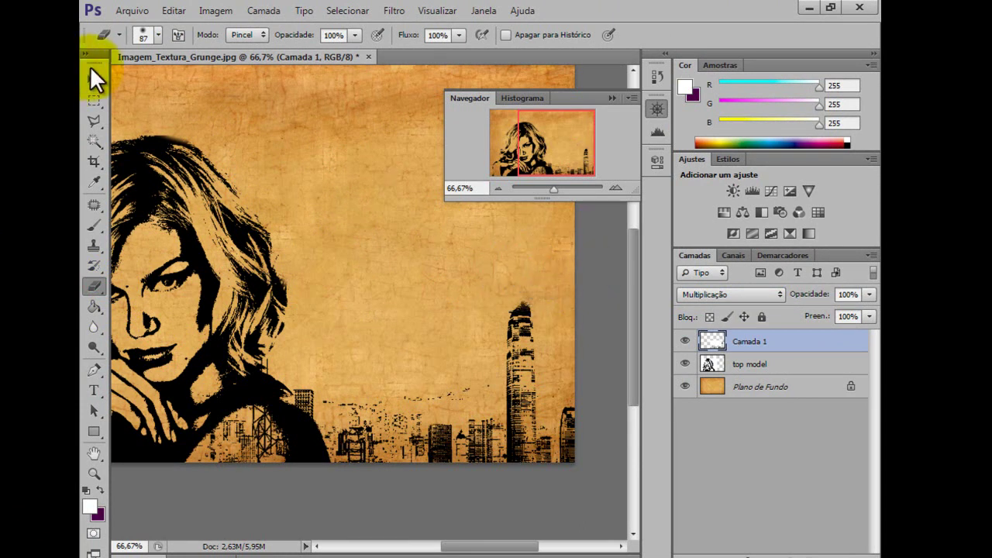
Step: Rename the city layer as cidade
click(93, 79)
double_click(755, 342)
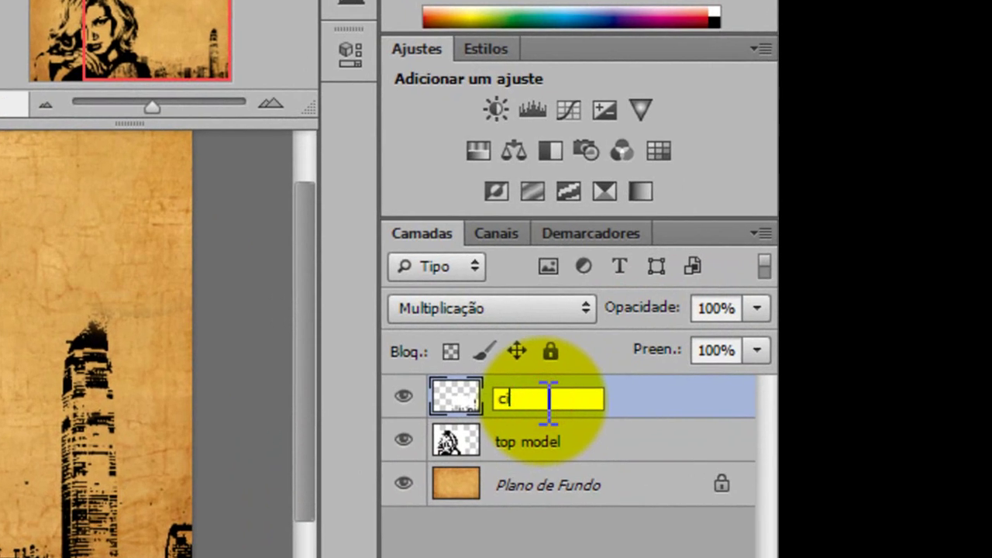
key(Return)
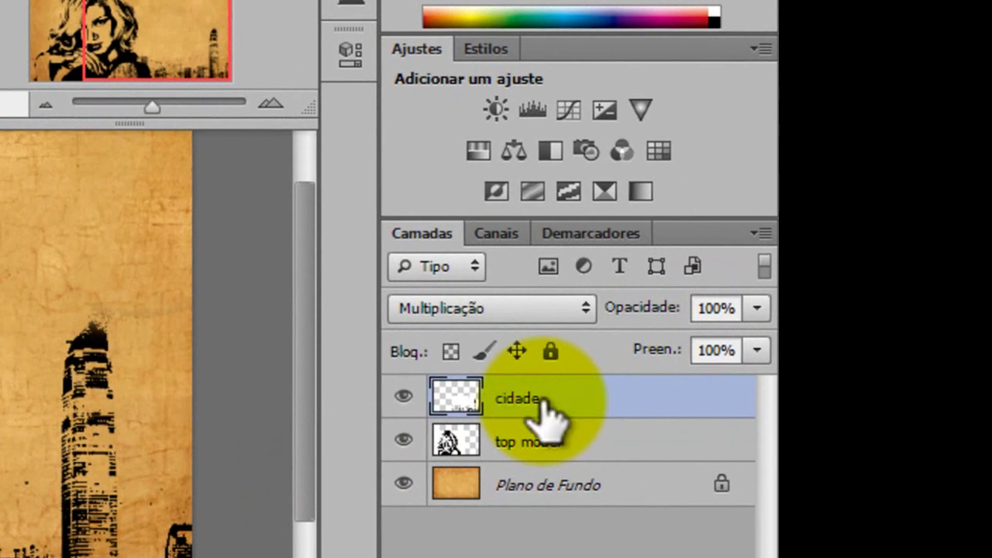
Step: Scale the cidade layer up proportionally to about 105%, and enlarge it slightly more with a second Free Transform
key(ctrl+0)
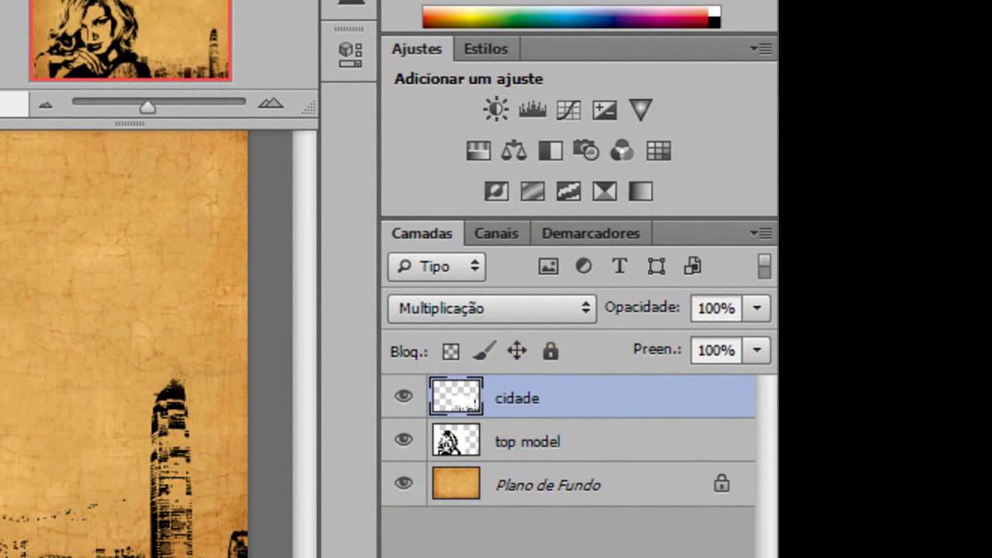
click(226, 10)
mouse_move(449, 300)
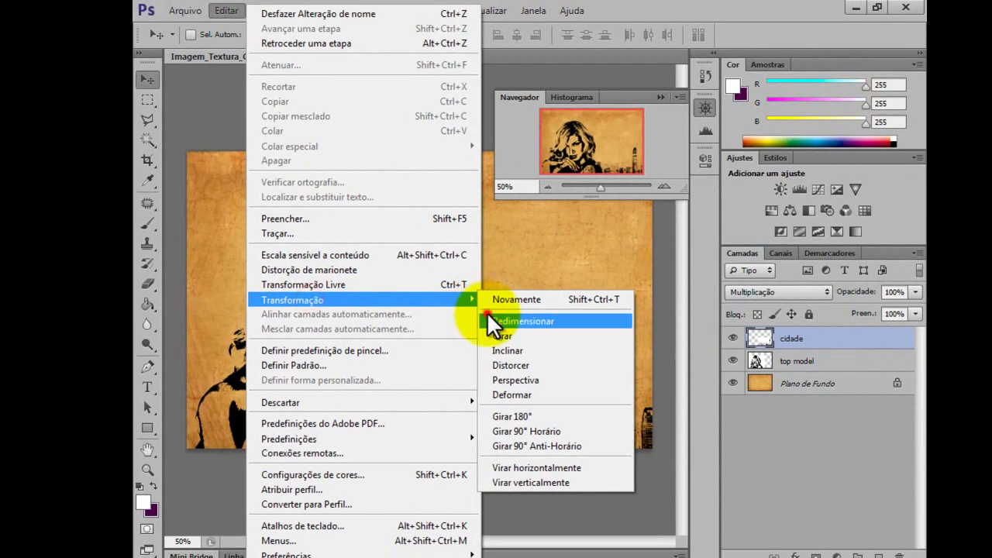
click(487, 313)
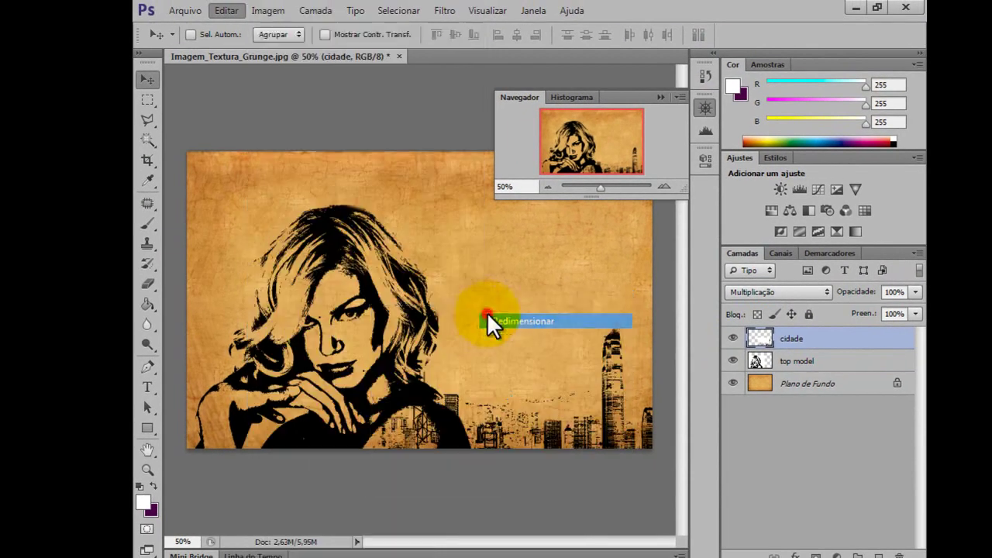
drag(372, 306, 357, 296)
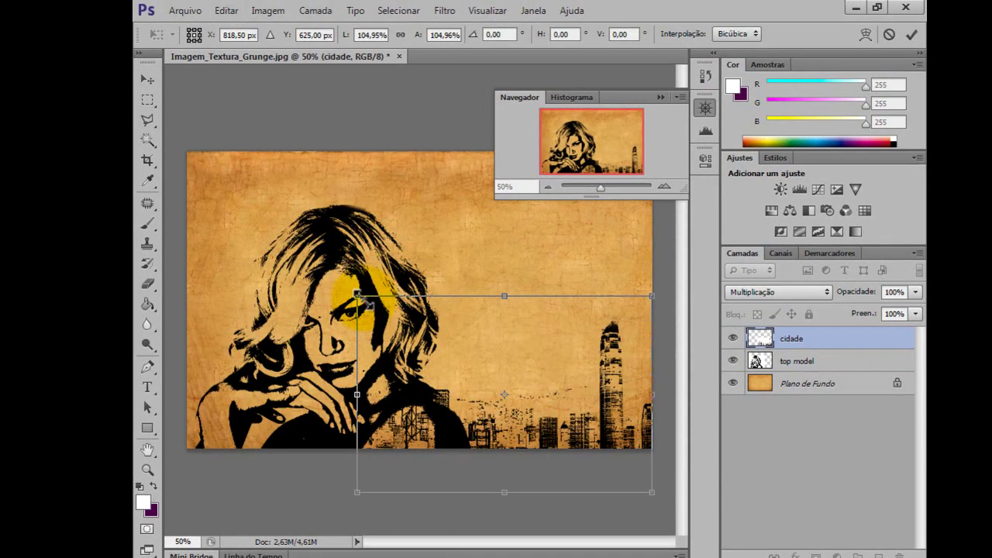
key(Return)
key(ctrl+t)
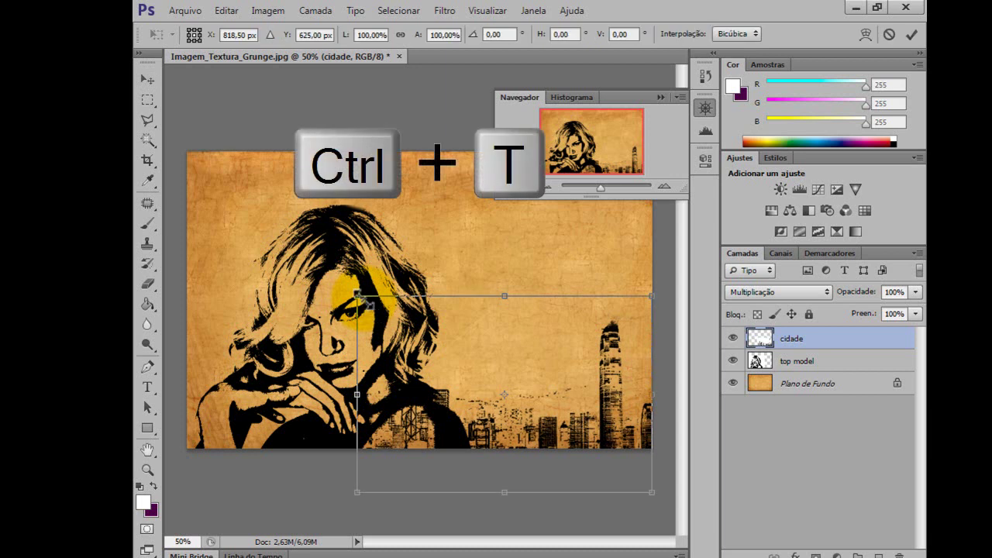
drag(356, 297, 347, 291)
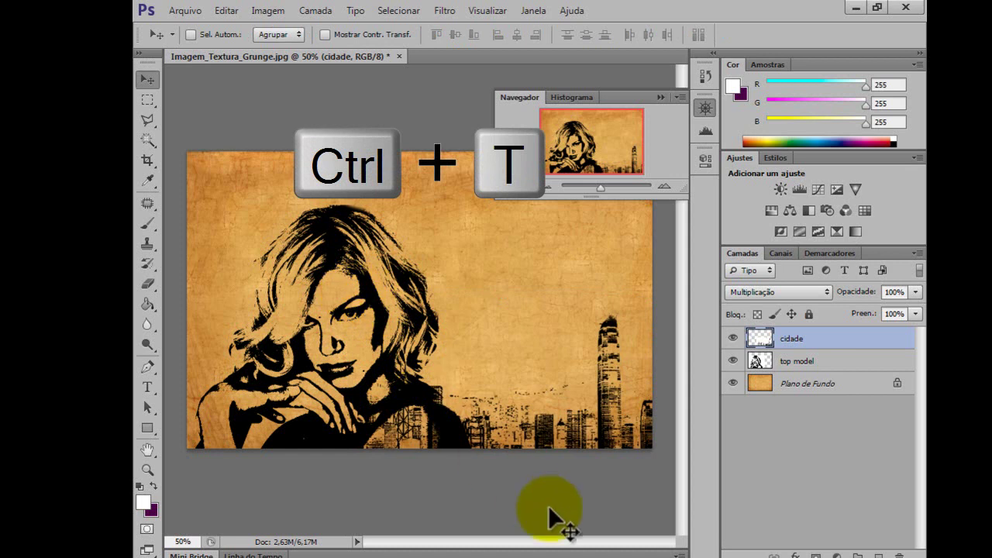
Step: Check the composition against the Arte_Final example, and add a new top layer named ruido
click(639, 557)
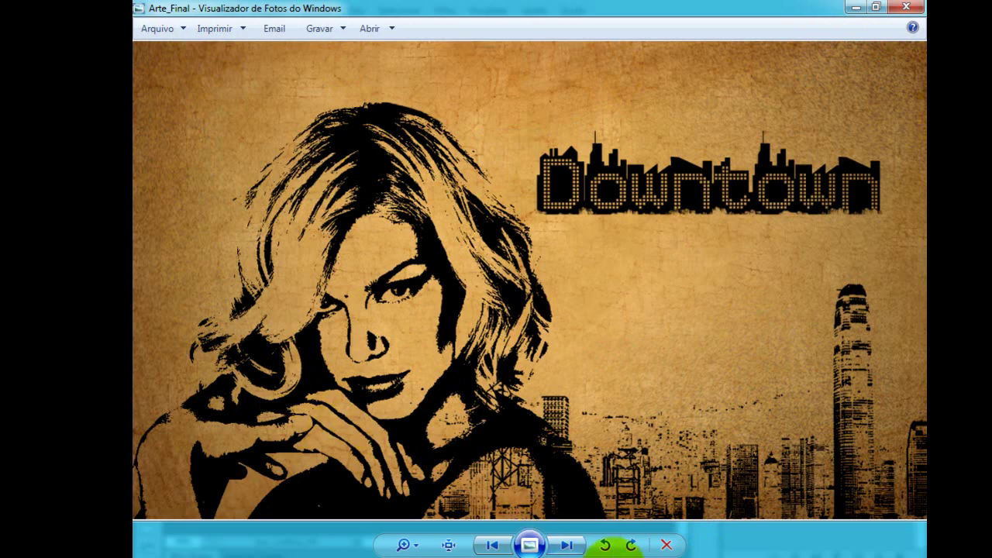
click(593, 557)
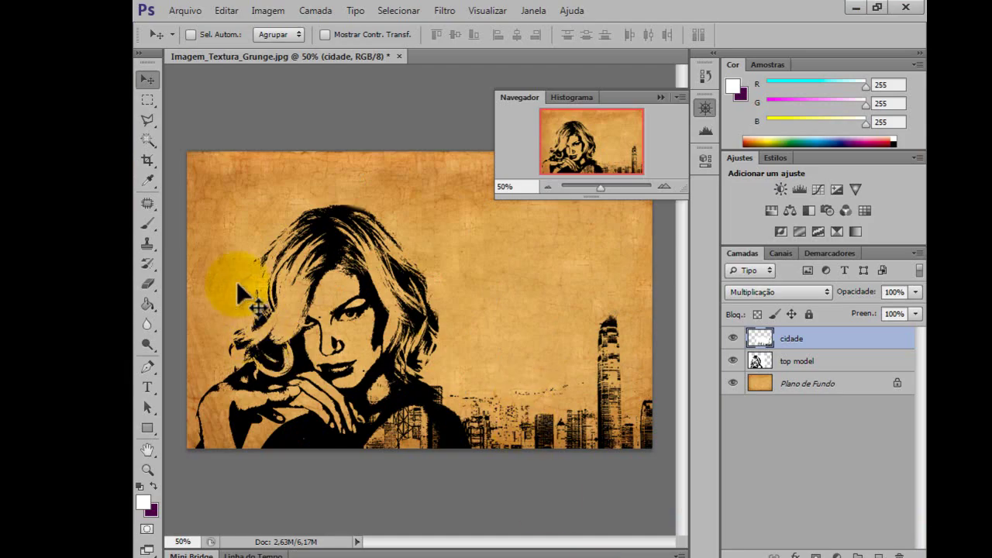
click(877, 556)
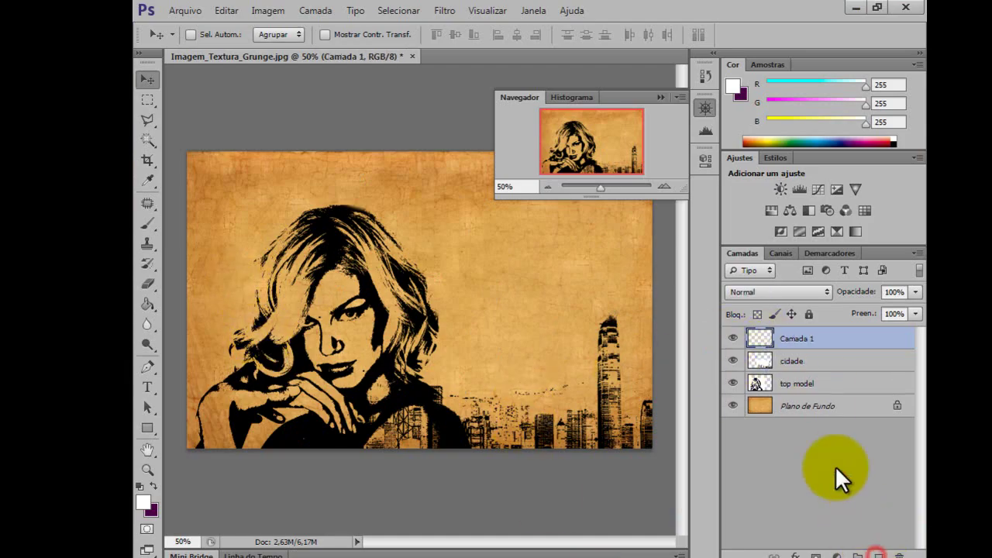
double_click(800, 339)
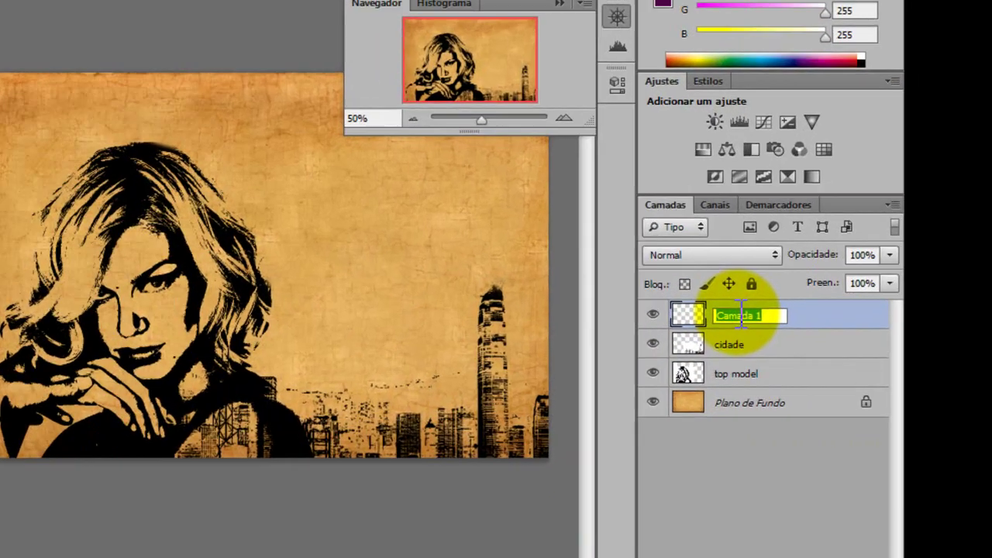
text(ruido)
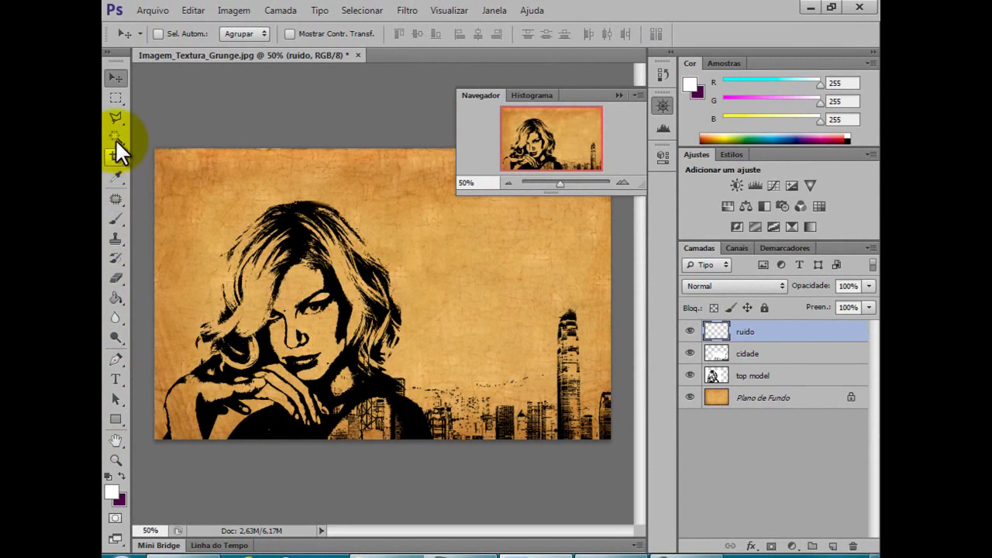
Step: Make a rectangular selection between the model and the tall tower on the ruido layer and fill it with white
click(119, 98)
drag(431, 220, 565, 386)
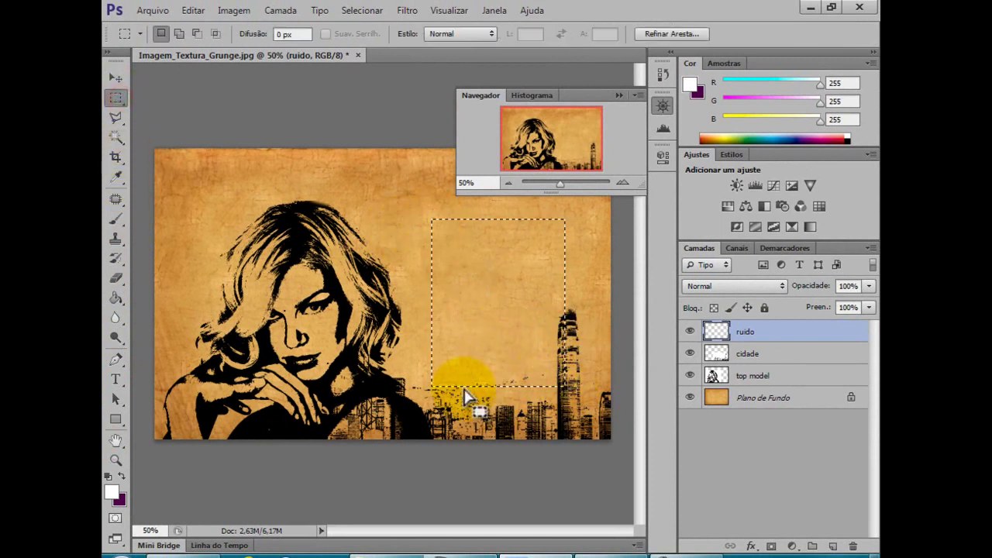
click(116, 298)
click(462, 310)
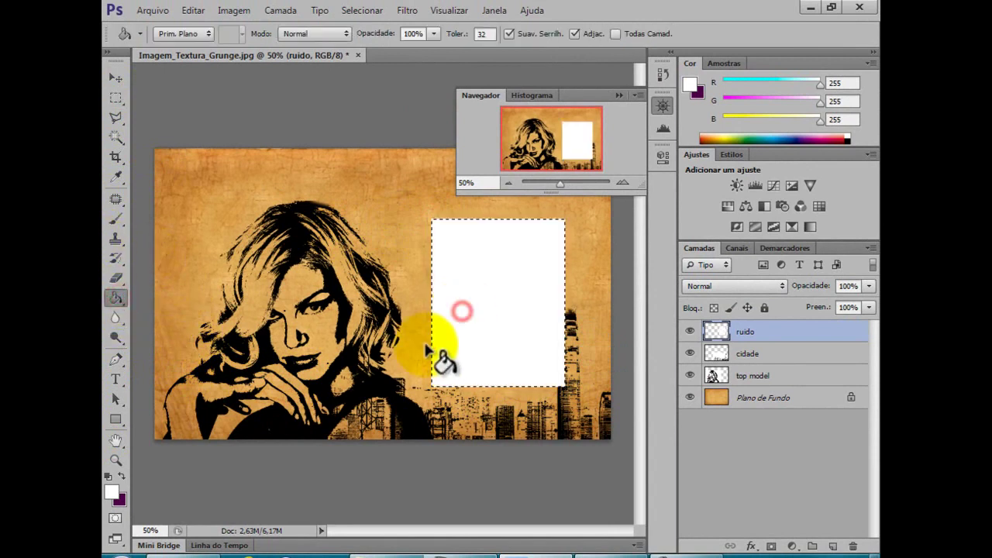
Step: Apply the Add Noise filter to the white rectangle with 113,01% intensity, Uniforme distribution and Monocromático enabled
click(116, 78)
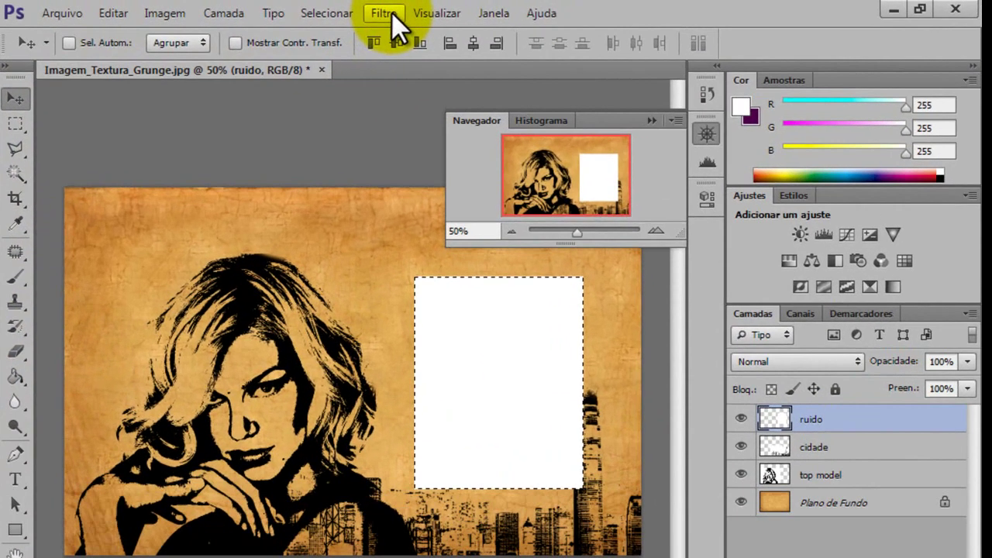
click(387, 13)
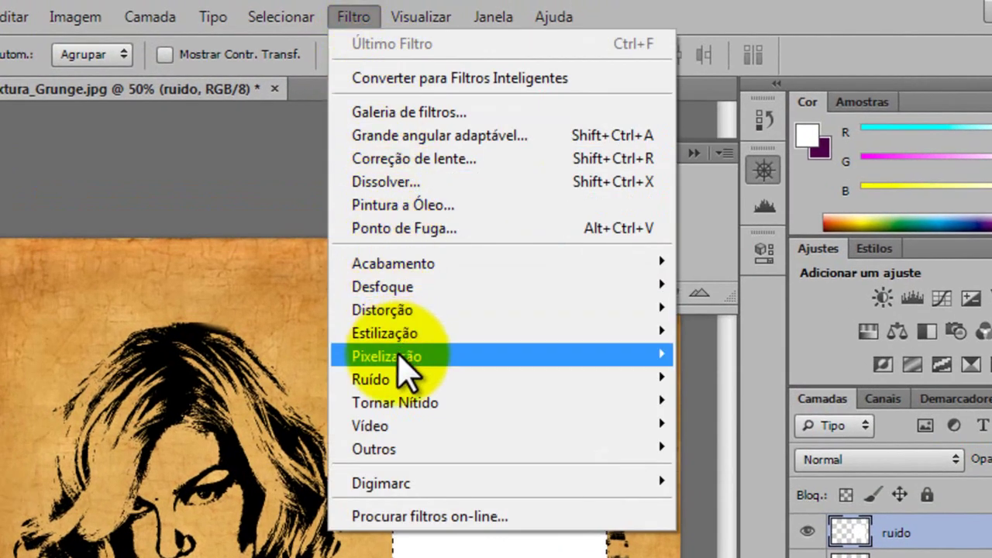
mouse_move(407, 384)
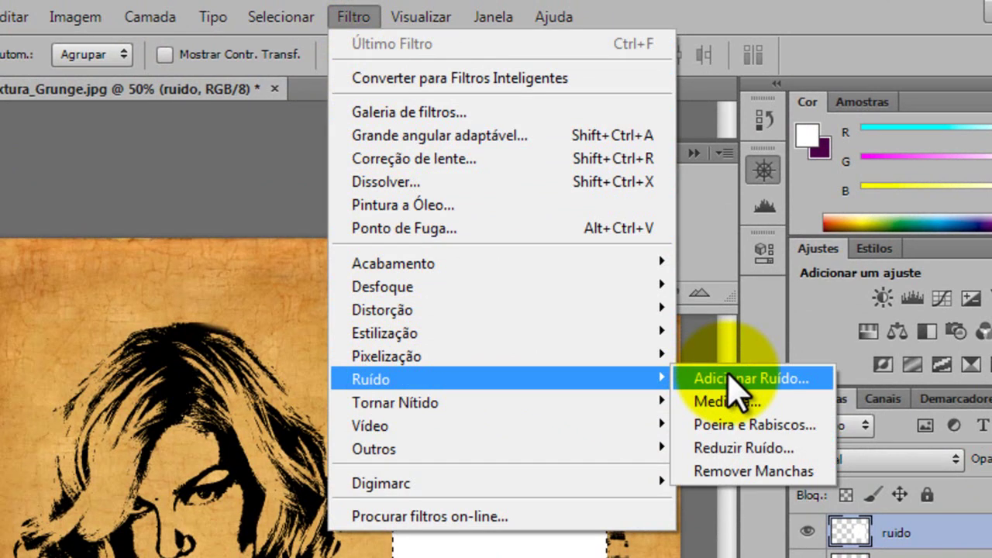
click(732, 381)
drag(425, 148, 929, 242)
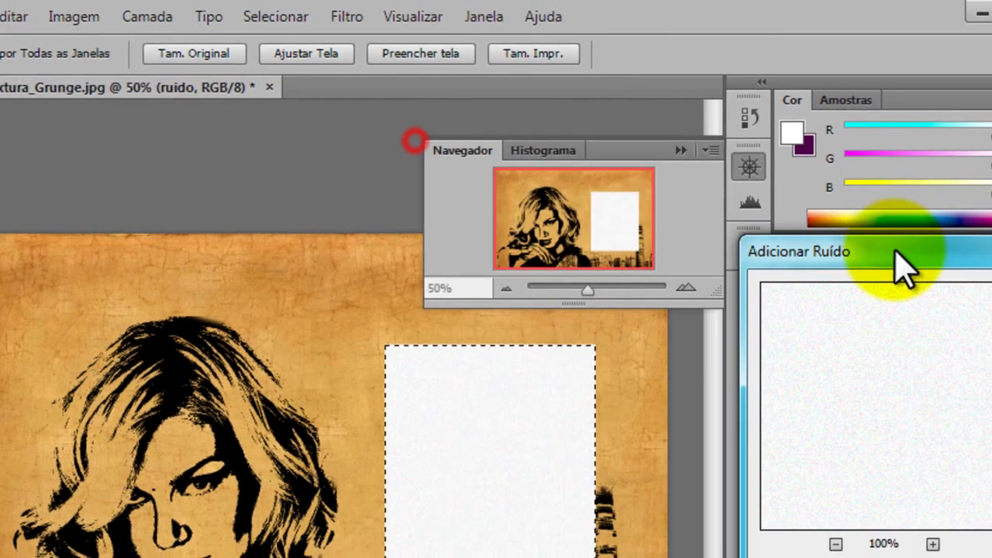
drag(792, 204, 782, 203)
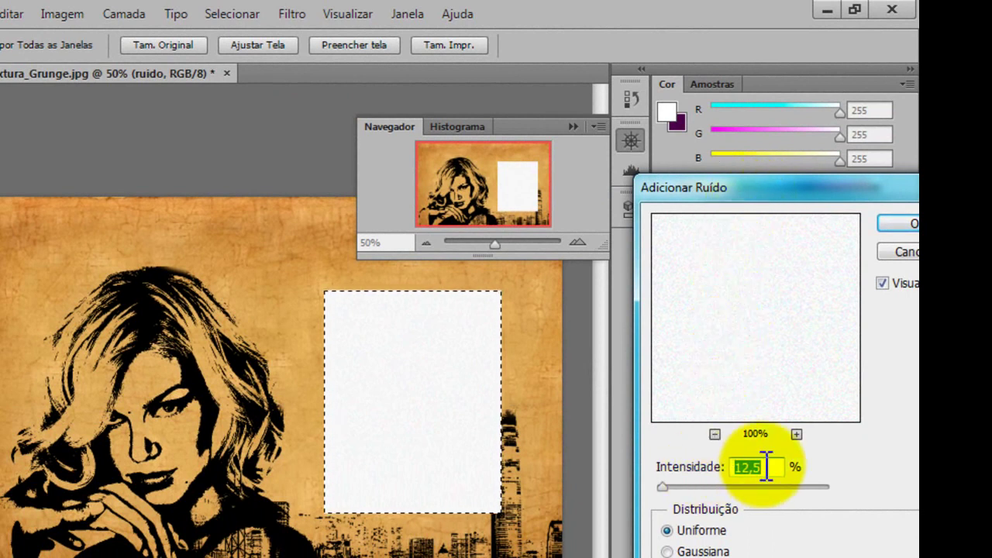
text(125)
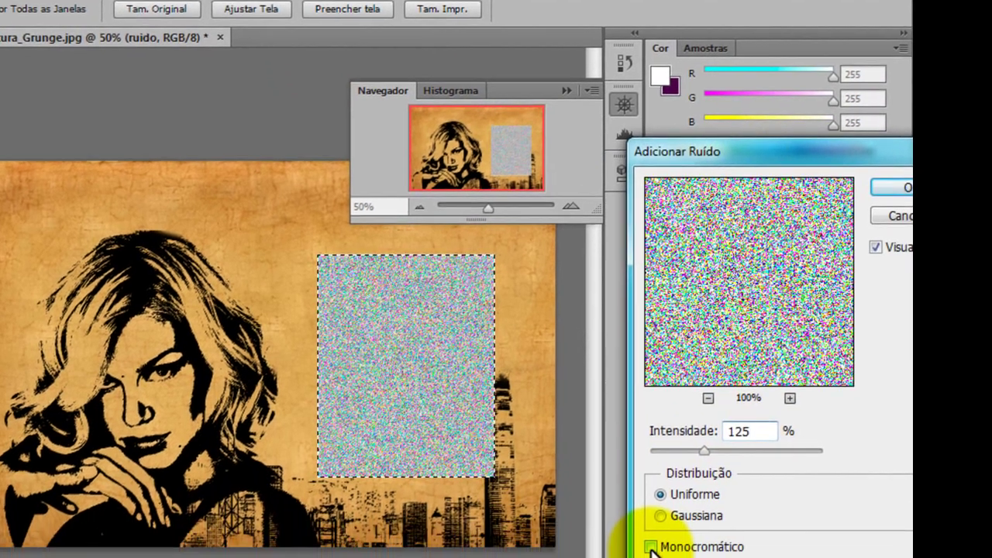
click(642, 502)
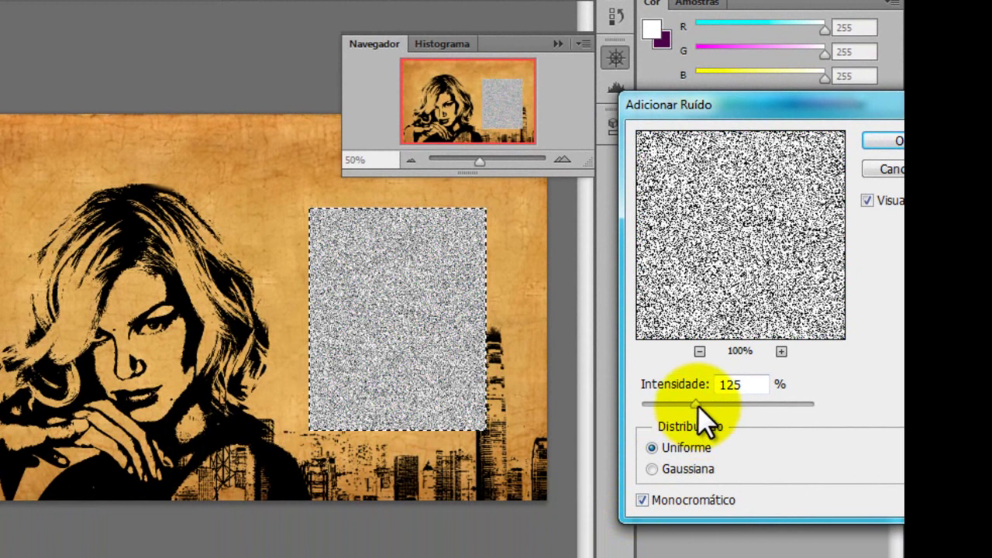
mouse_move(697, 405)
mouse_down()
mouse_move(681, 408)
mouse_move(690, 406)
mouse_up()
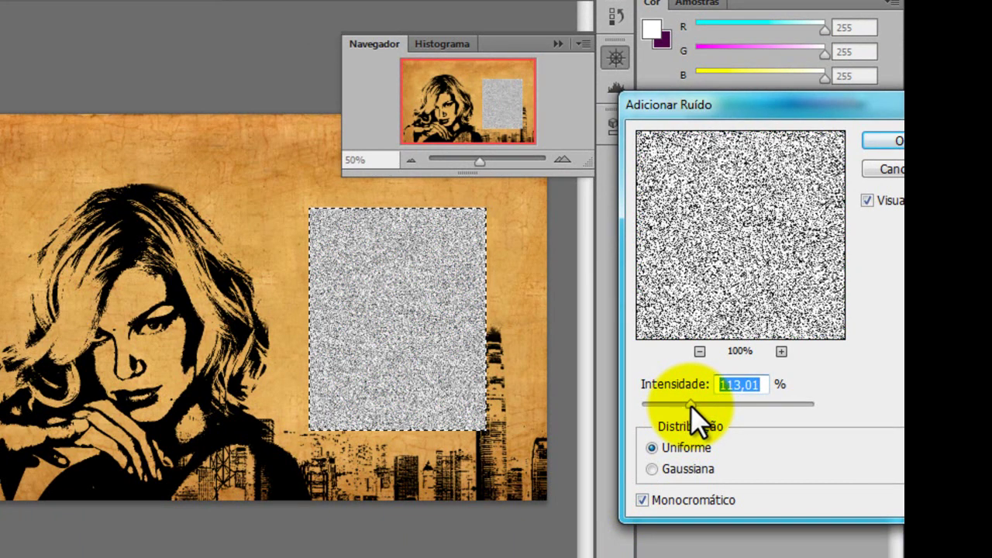
drag(747, 105, 632, 215)
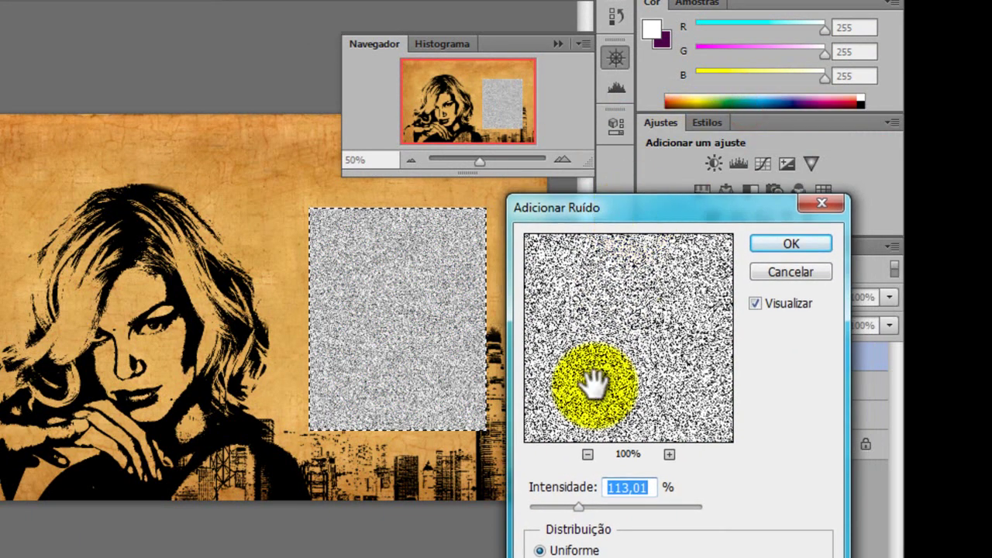
click(773, 245)
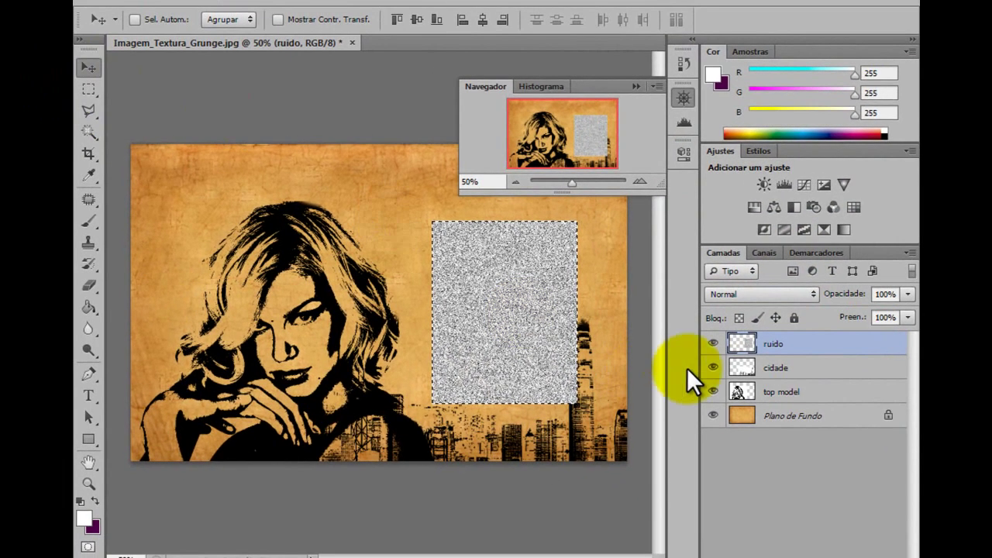
Step: Set the ruido layer's blend mode to Multiplicação and add a layer mask from the rectangular selection
click(743, 295)
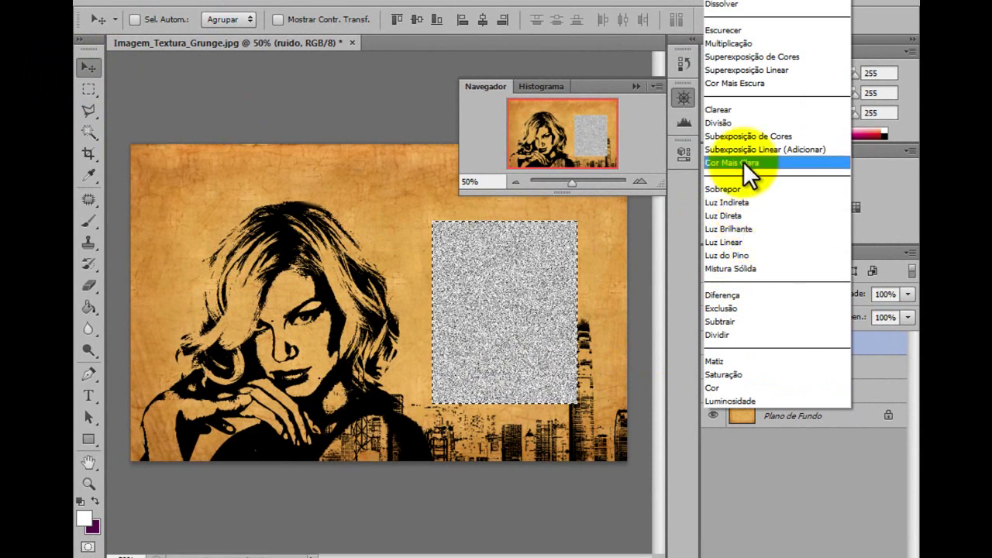
click(750, 43)
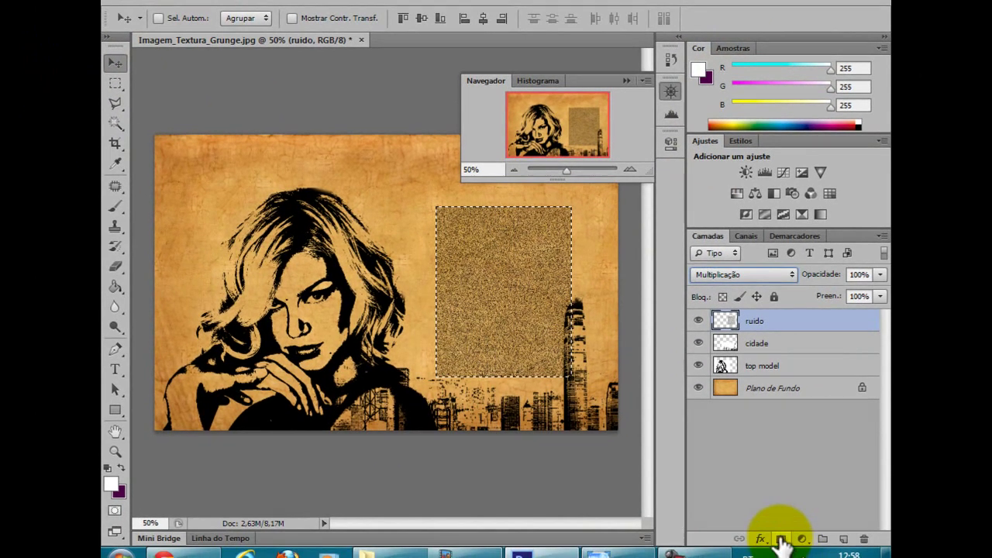
click(778, 538)
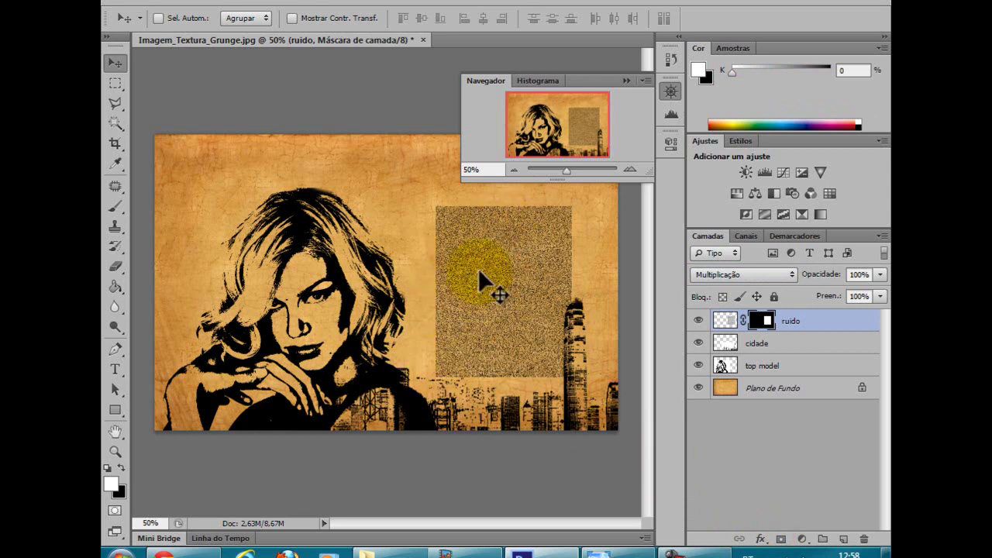
Step: Apply a white-to-black linear gradient to the ruido mask, undoing two trial gradients, so the noise fades upward from its lower edge
click(116, 287)
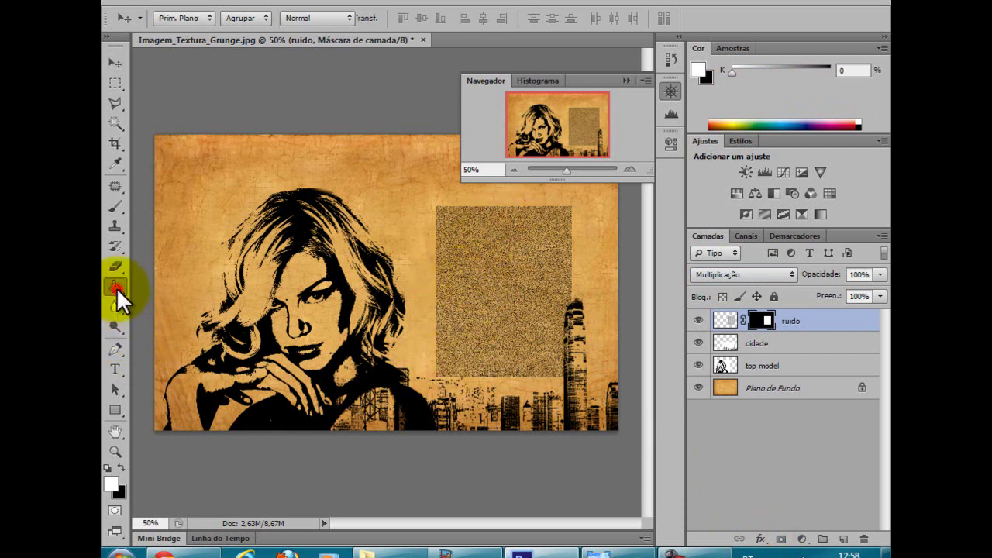
click(158, 283)
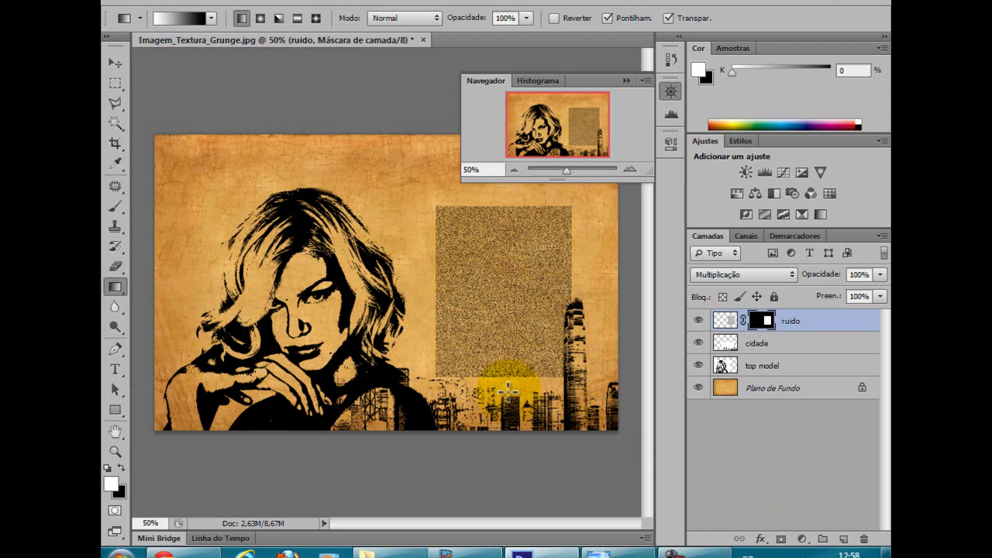
drag(505, 257, 504, 256)
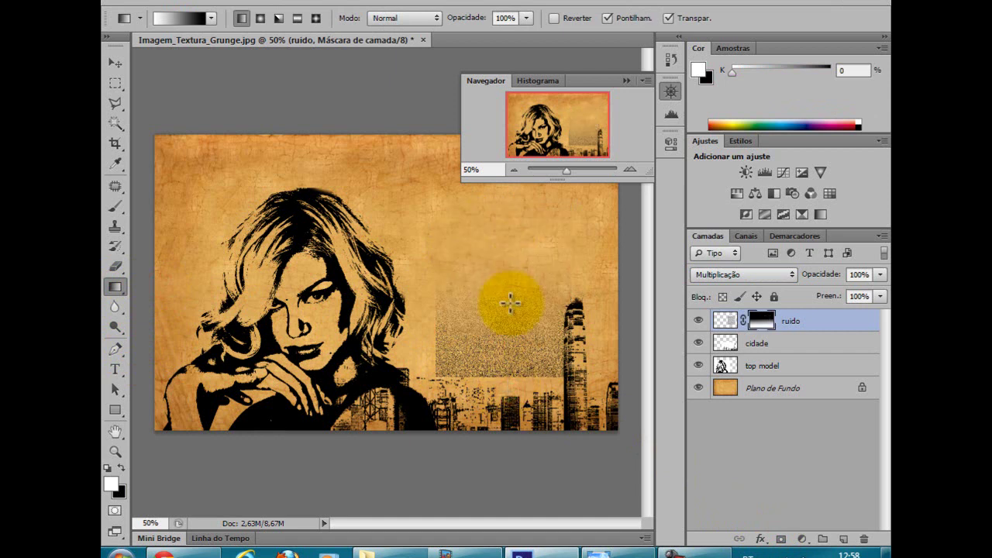
key(ctrl+z)
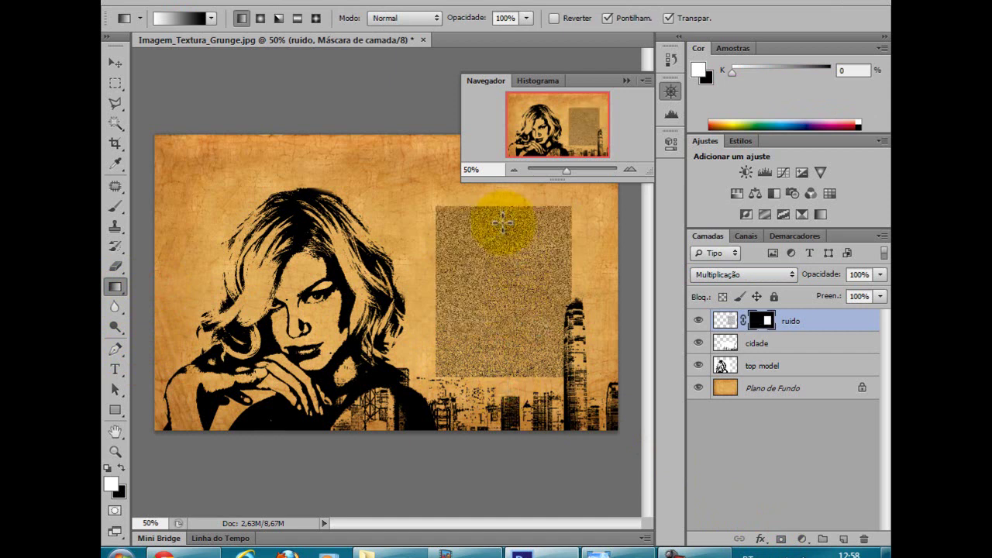
drag(498, 349, 500, 350)
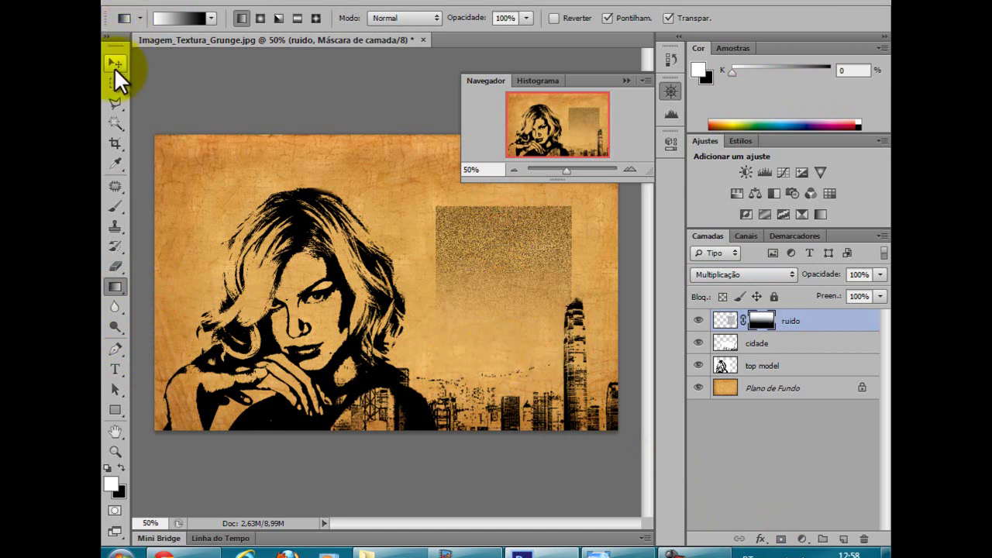
key(ctrl+z)
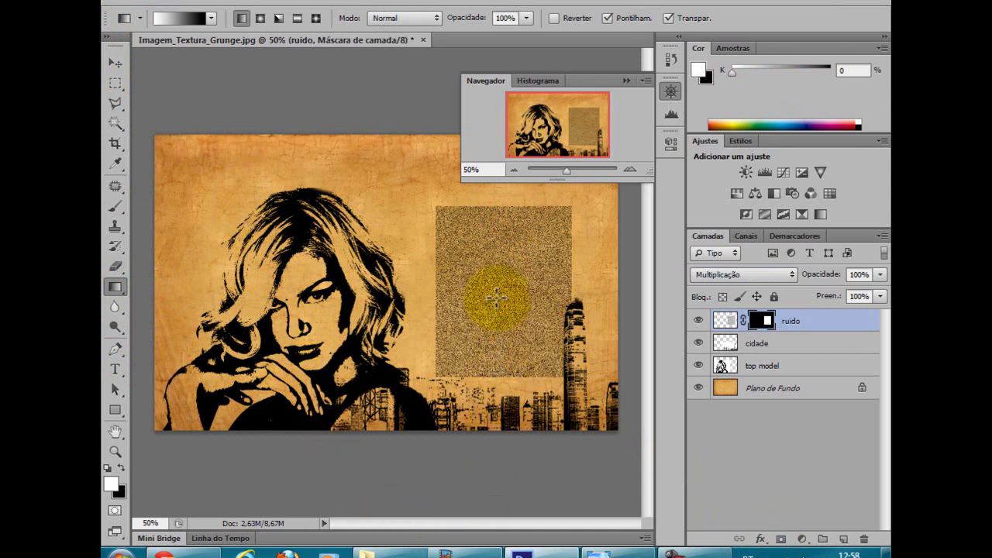
drag(496, 298, 496, 298)
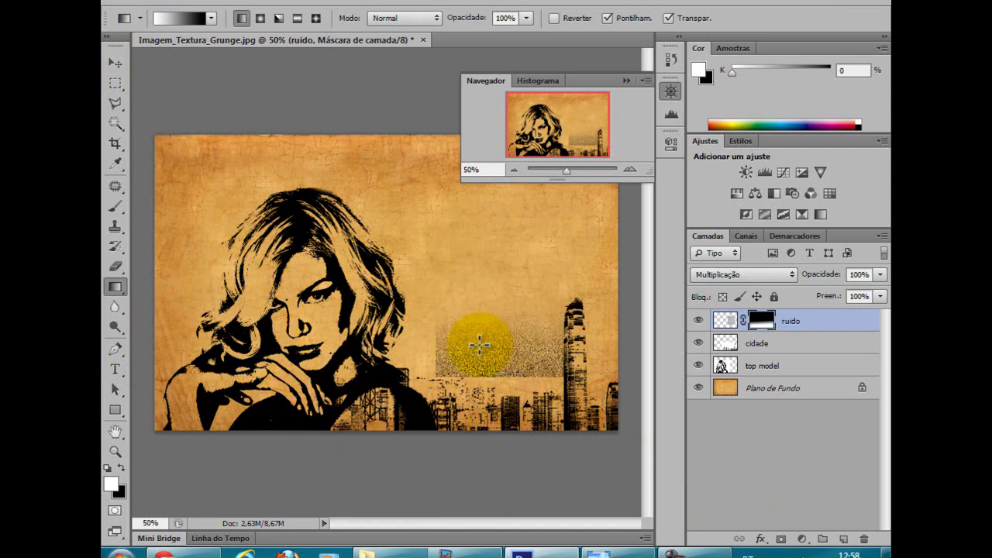
Step: Move the ruido layer up and left, and scale it to 150% width and 136,79% height to cover the city beside the model
click(116, 62)
mouse_move(471, 347)
mouse_down()
mouse_move(458, 365)
mouse_move(477, 353)
mouse_move(465, 335)
mouse_up()
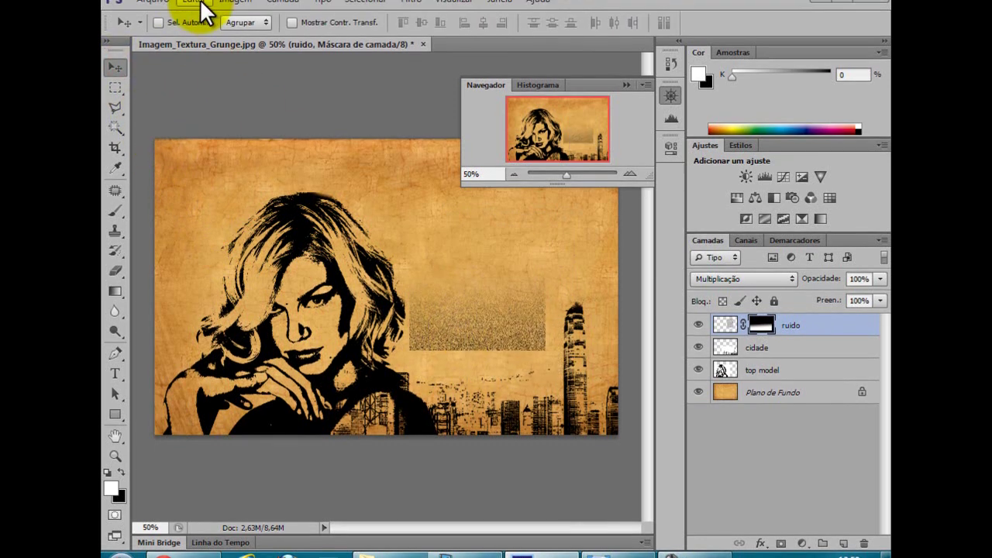
click(193, 4)
mouse_move(291, 284)
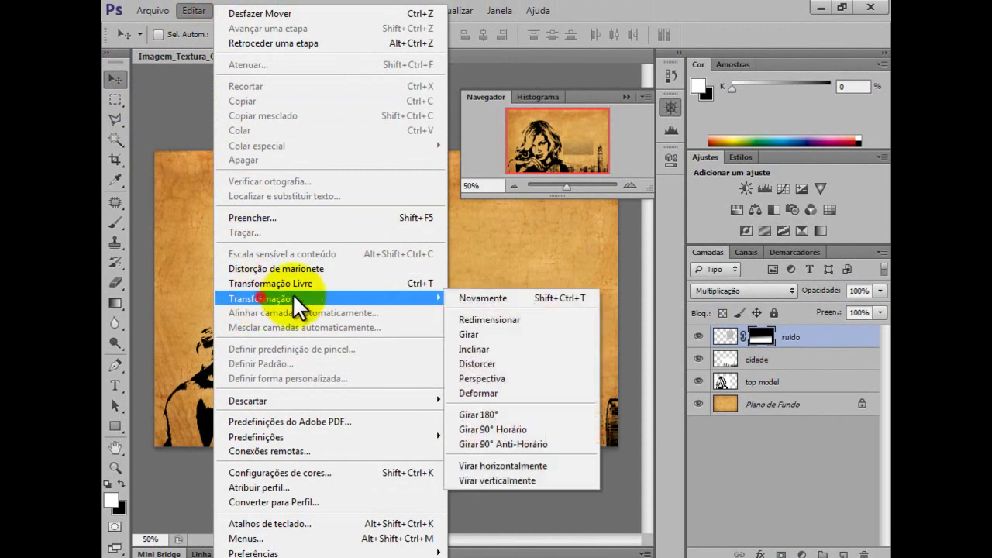
click(464, 319)
drag(545, 362, 607, 441)
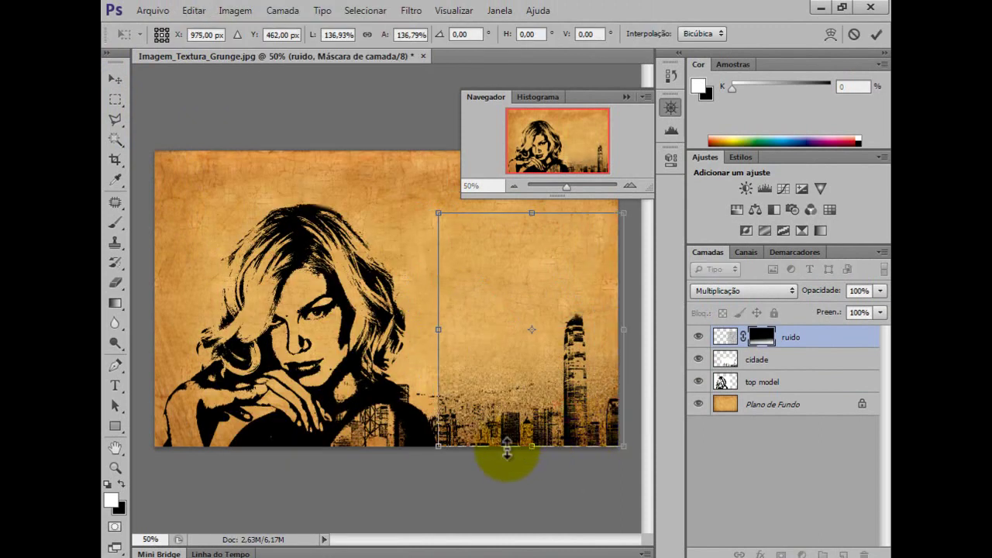
drag(439, 451, 420, 452)
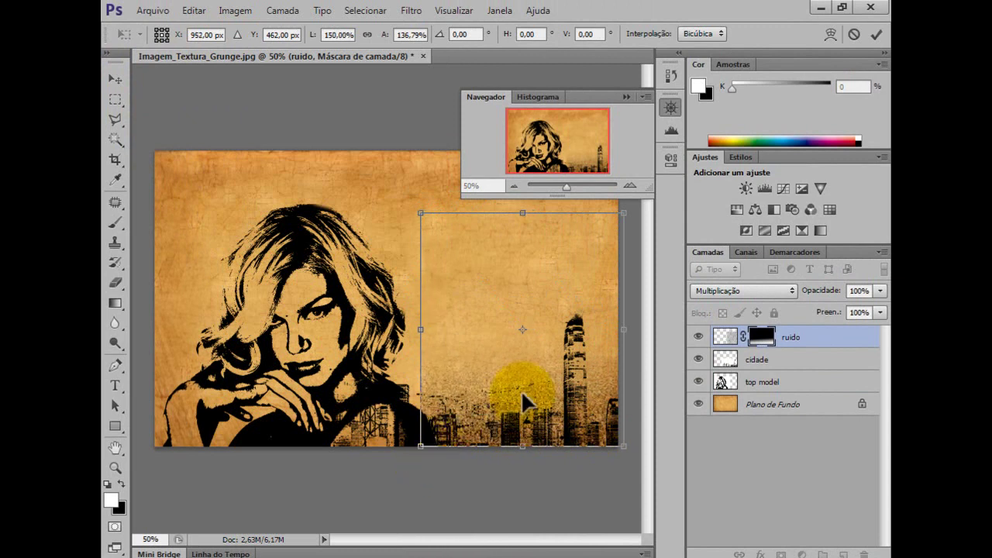
key(Return)
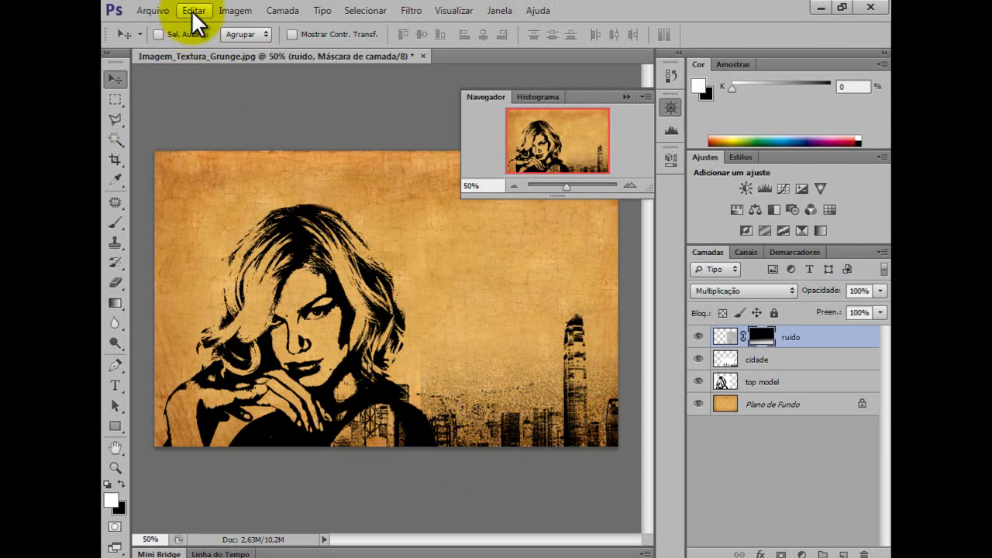
Step: Warp the ruido layer, pulling its upper-left corner over the model's hair, bulging its upper edge and stretching both sides outward
click(234, 11)
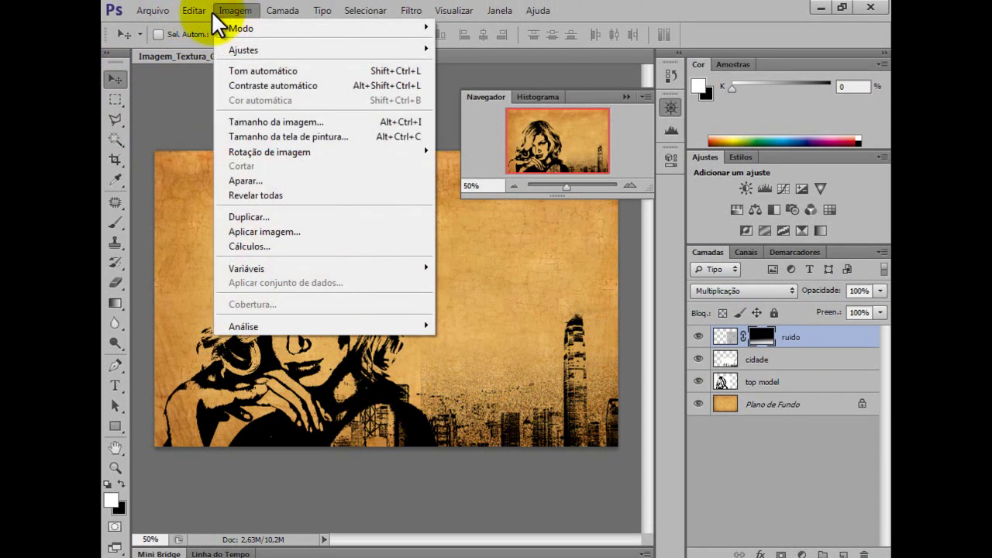
click(263, 298)
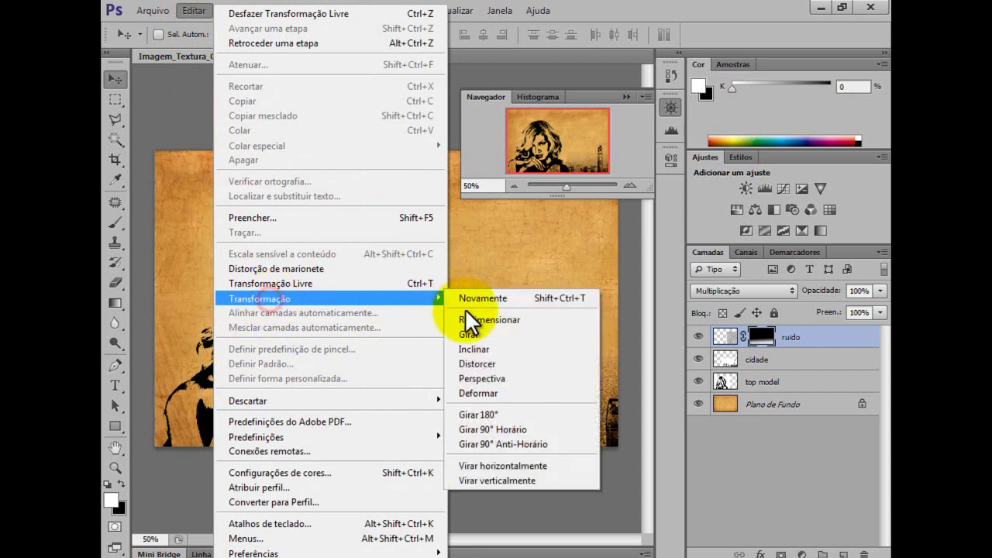
click(482, 391)
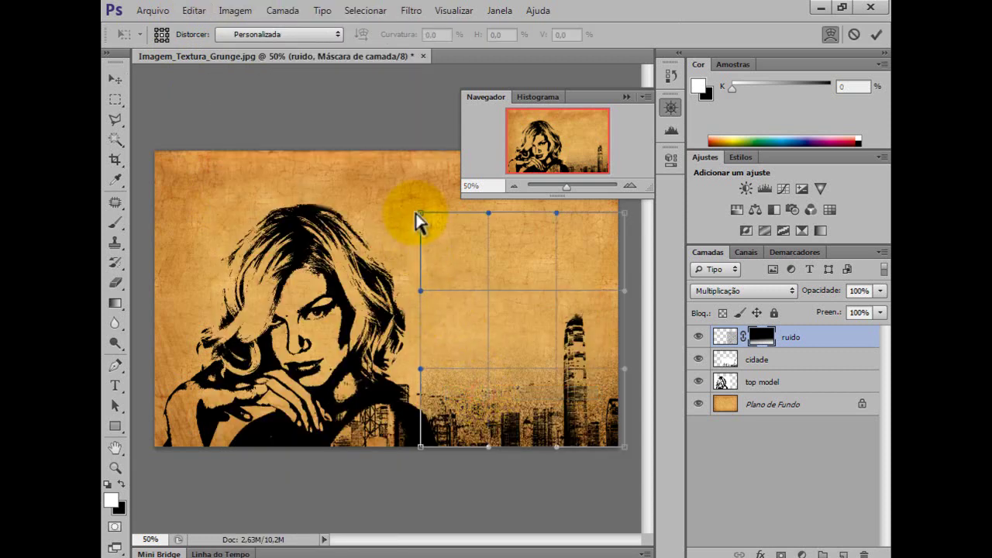
drag(423, 212, 279, 240)
drag(420, 367, 372, 391)
drag(622, 211, 635, 211)
drag(489, 211, 476, 155)
drag(474, 361, 473, 336)
drag(586, 366, 630, 366)
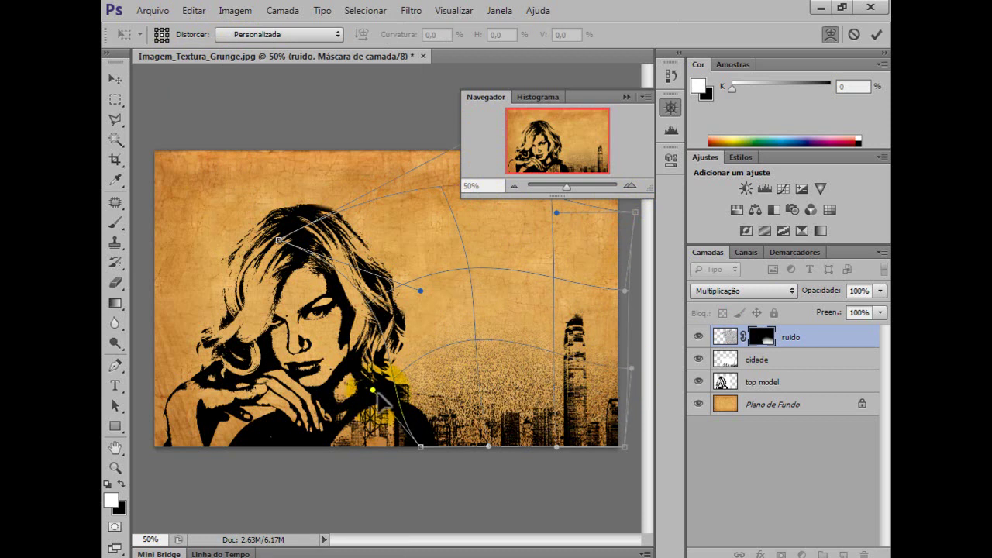
drag(372, 390, 360, 393)
drag(420, 291, 362, 293)
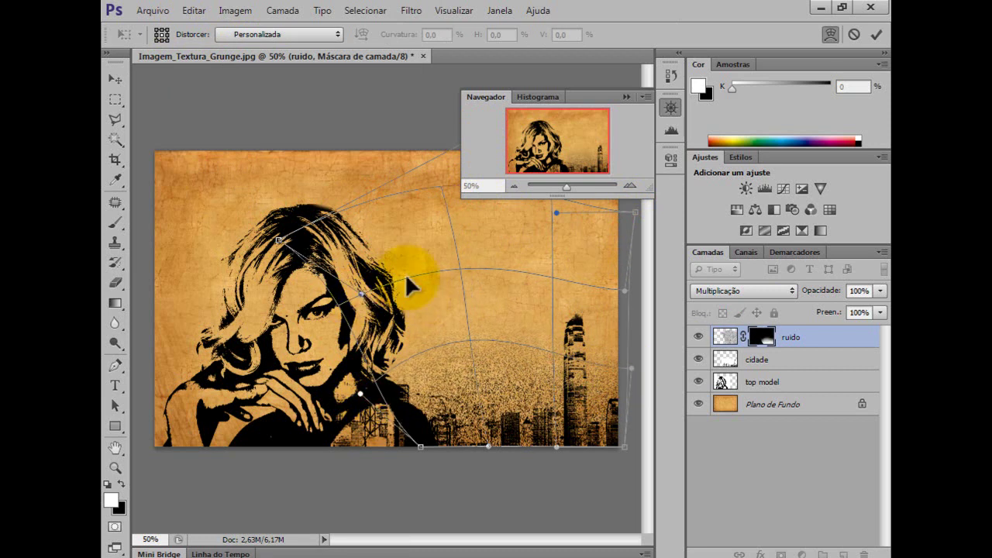
key(Return)
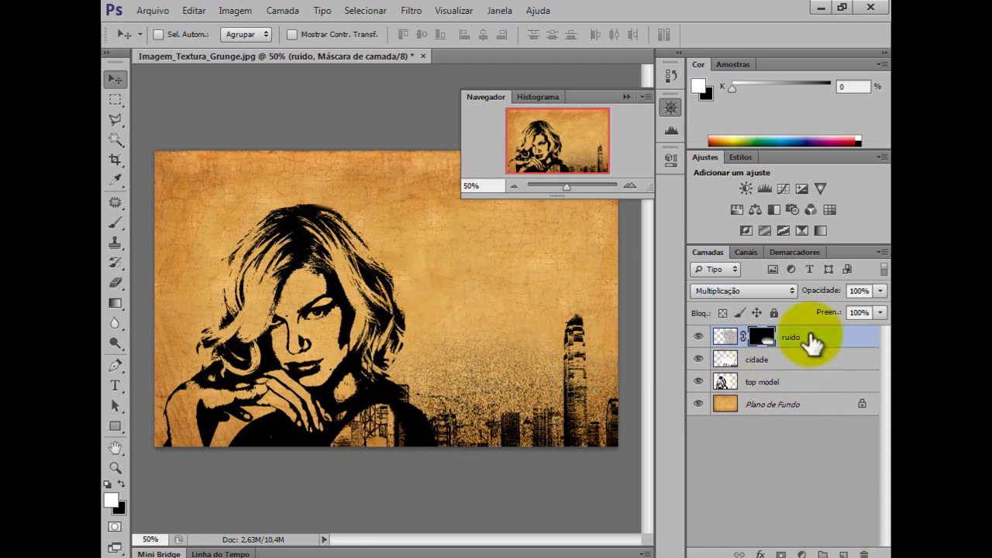
Step: Duplicate the ruido layer with the default copy name
right_click(809, 341)
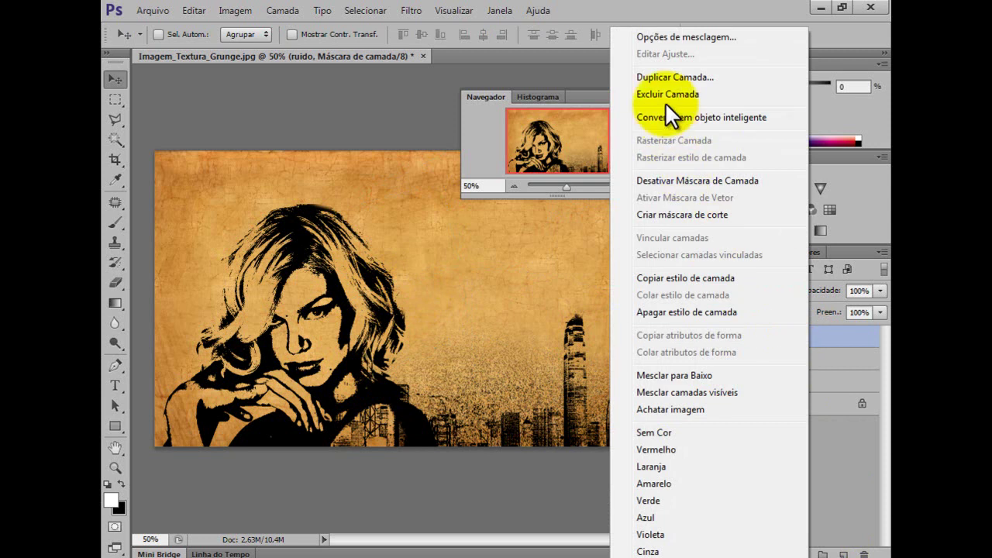
click(672, 80)
click(629, 172)
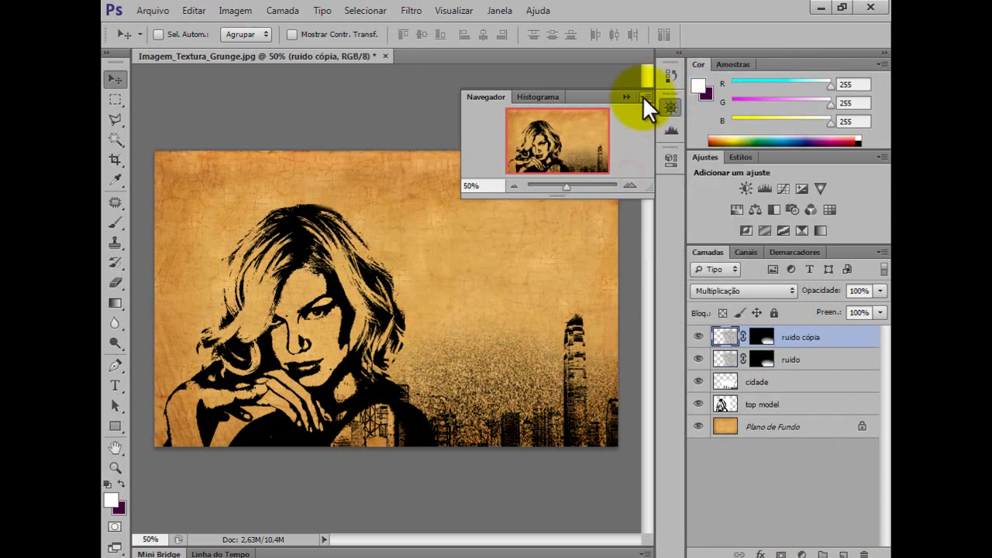
Step: Close the floating Navegador panel and move the duplicated noise layer up to the sky area near the canvas's upper edge
drag(597, 97, 533, 220)
click(581, 217)
drag(554, 366, 534, 185)
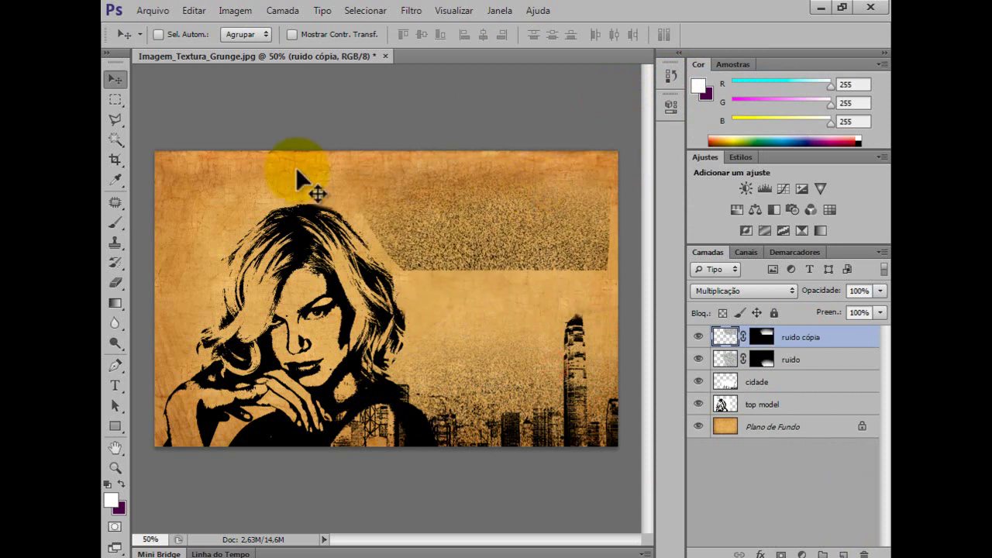
key(ctrl+minus)
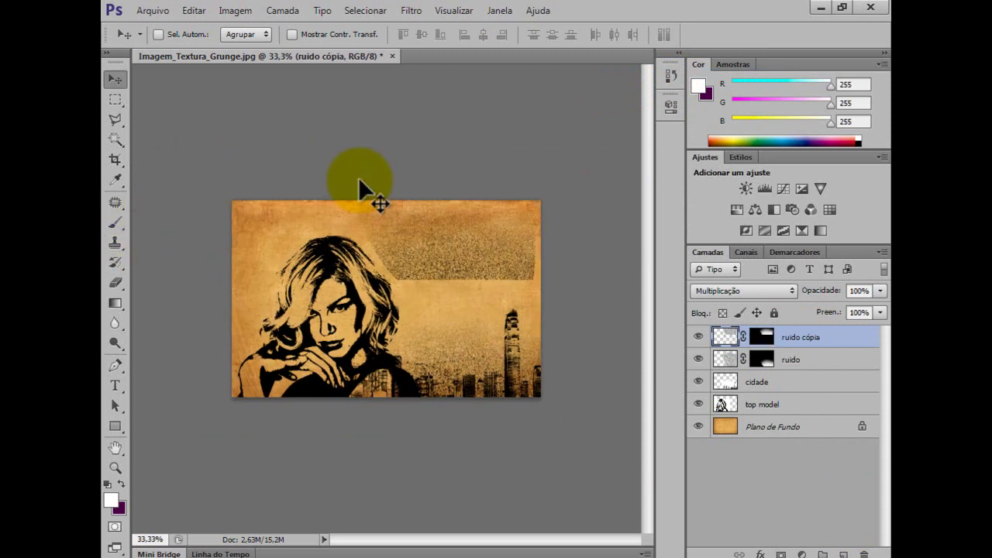
Step: Rotate the ruido cópia layer 129,55° and move it so its noise covers the canvas's upper-left corner beside the model's hair
drag(444, 246, 437, 269)
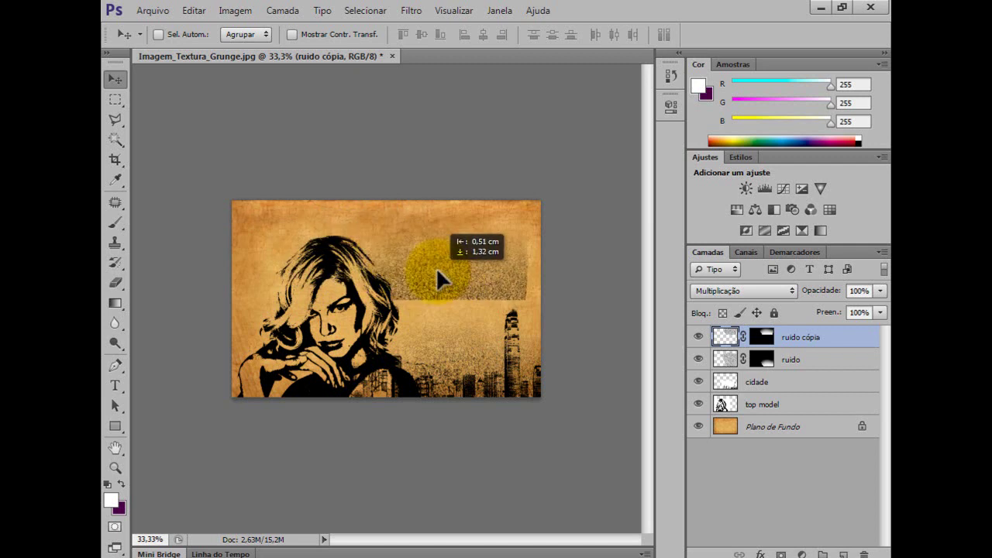
click(193, 13)
mouse_move(269, 298)
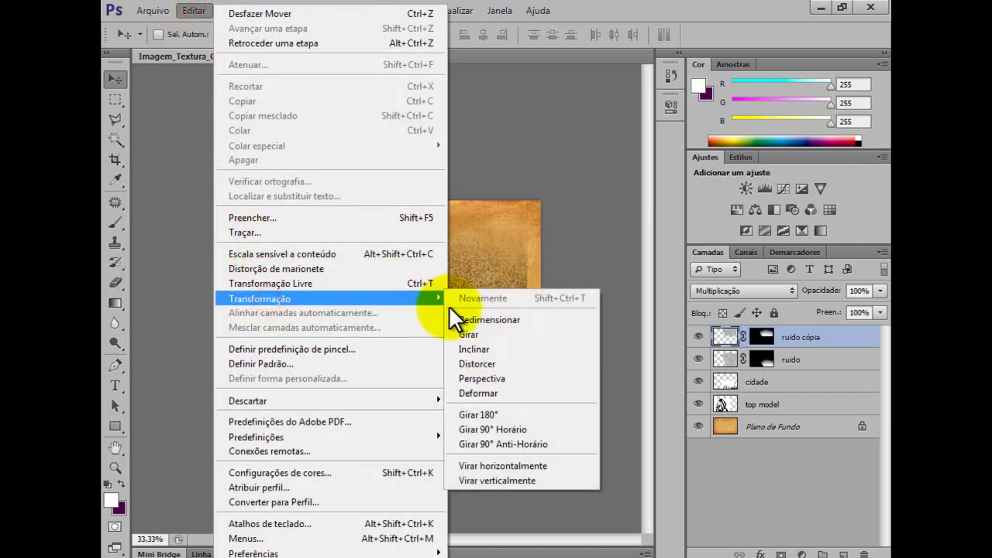
click(466, 332)
drag(531, 302, 441, 166)
drag(468, 241, 410, 268)
drag(250, 140, 346, 321)
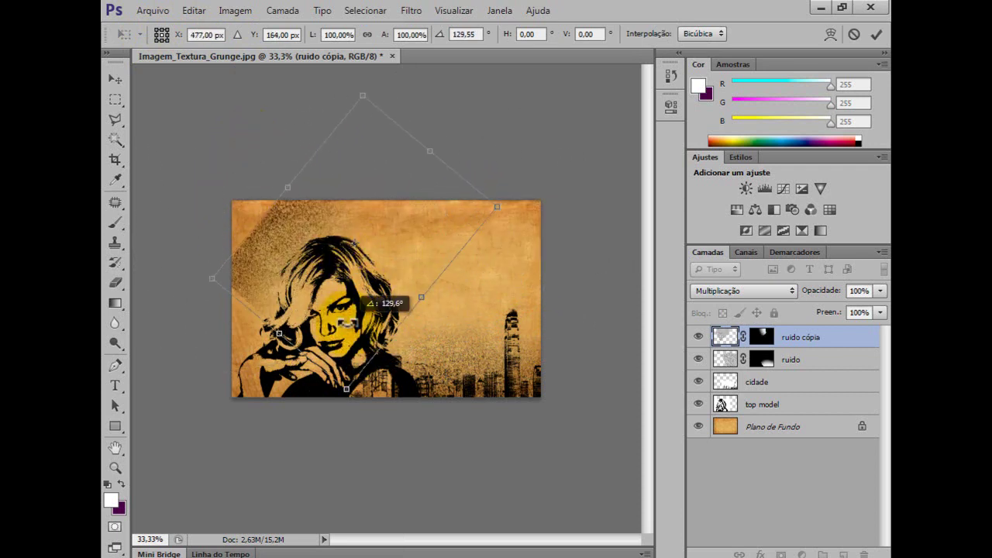
drag(277, 248, 227, 241)
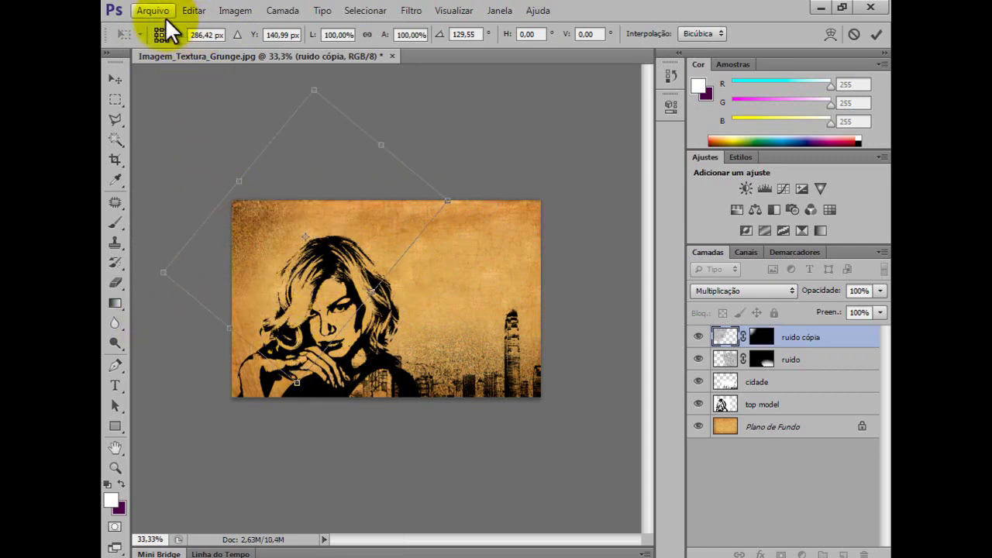
Step: Warp the ruido cópia layer, pulling its bottom corner below the canvas and bulging its lower-left and right sides outward
click(201, 10)
mouse_move(341, 297)
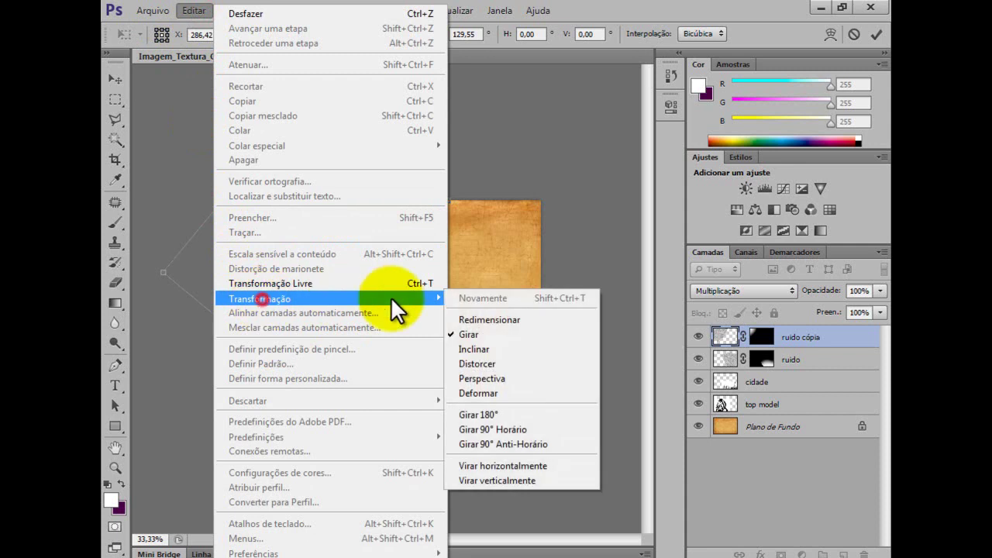
click(480, 393)
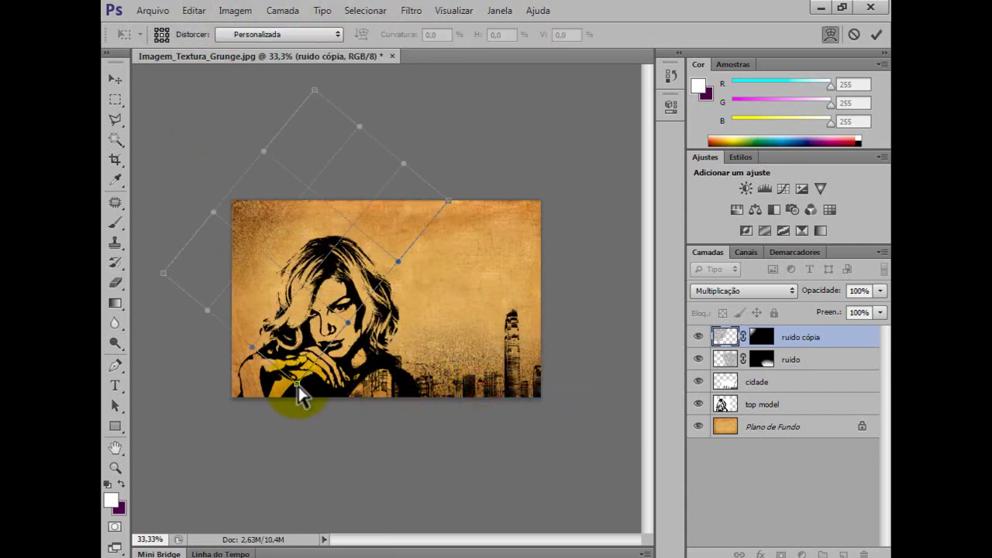
drag(294, 385, 301, 435)
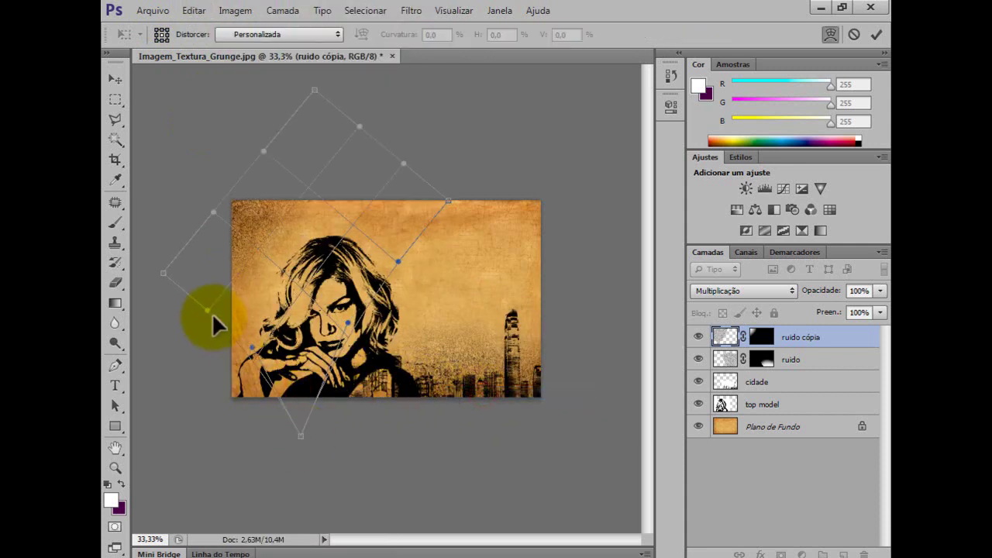
drag(206, 312, 255, 377)
drag(397, 269, 477, 284)
drag(404, 165, 433, 168)
drag(361, 128, 437, 152)
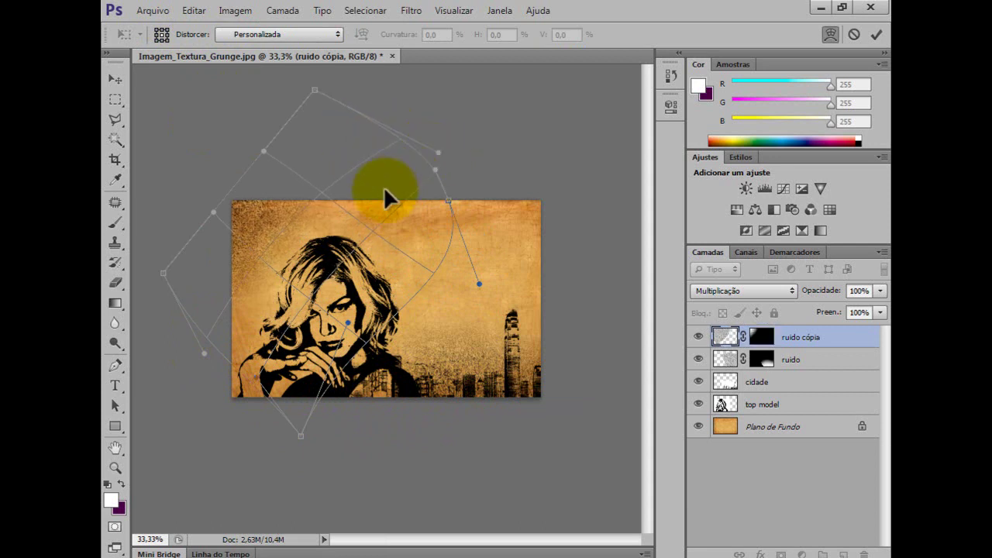
key(Return)
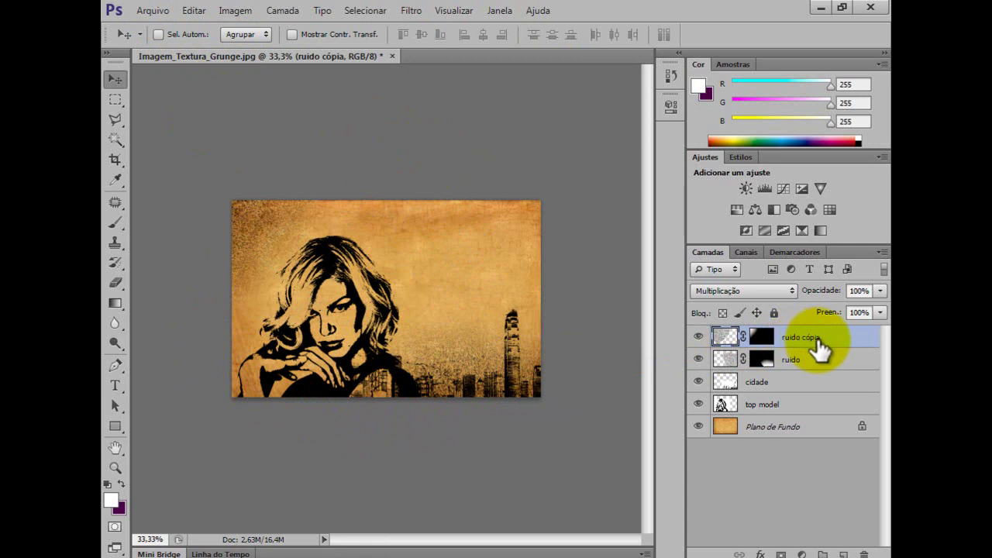
Step: Duplicate the ruido cópia layer as ruido cópia 2 and move the duplicate right, over the sky beside the model
right_click(820, 350)
click(686, 78)
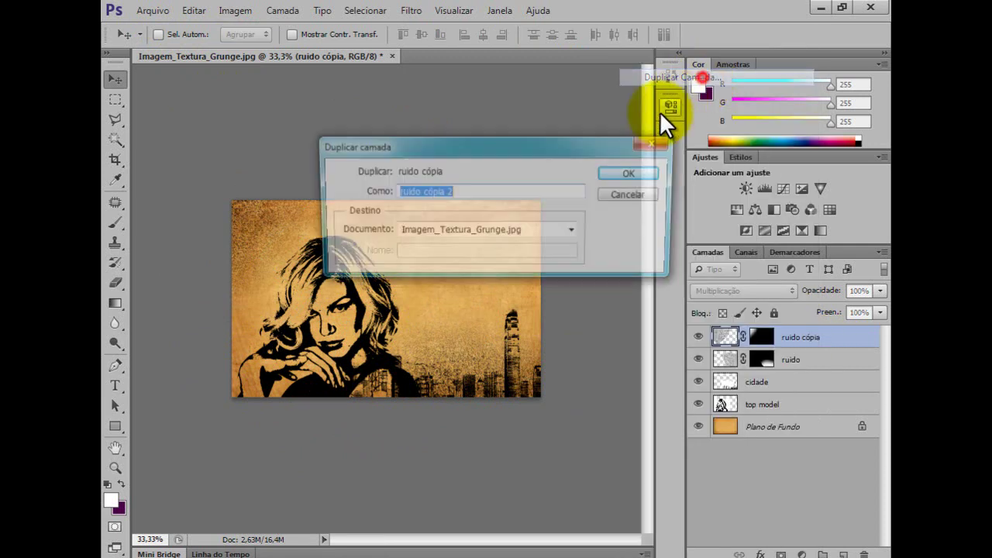
click(623, 171)
drag(288, 214, 425, 231)
Step: Rotate the ruido cópia 2 layer 104,54° and place it so its noise covers the canvas's upper-right corner
click(190, 11)
click(270, 294)
click(485, 335)
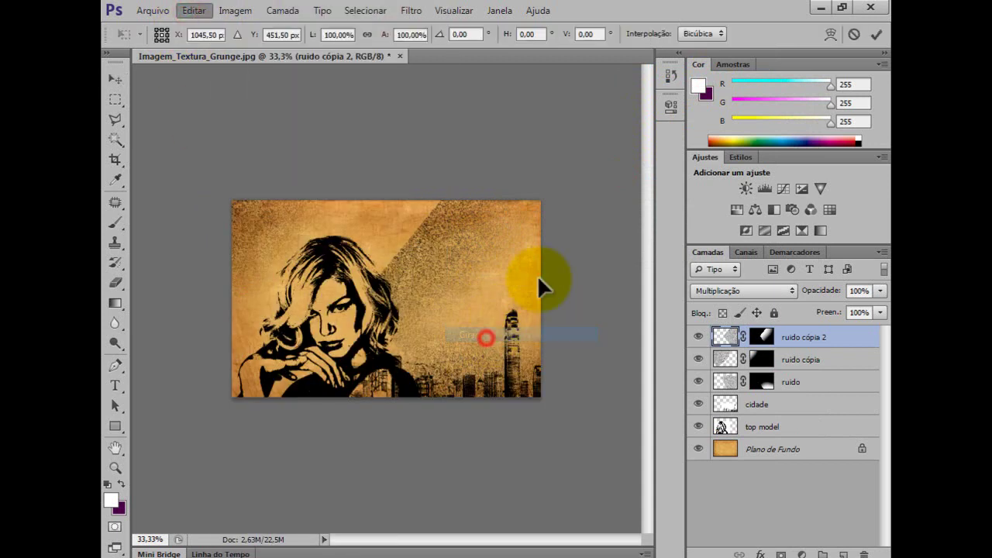
drag(368, 190, 475, 201)
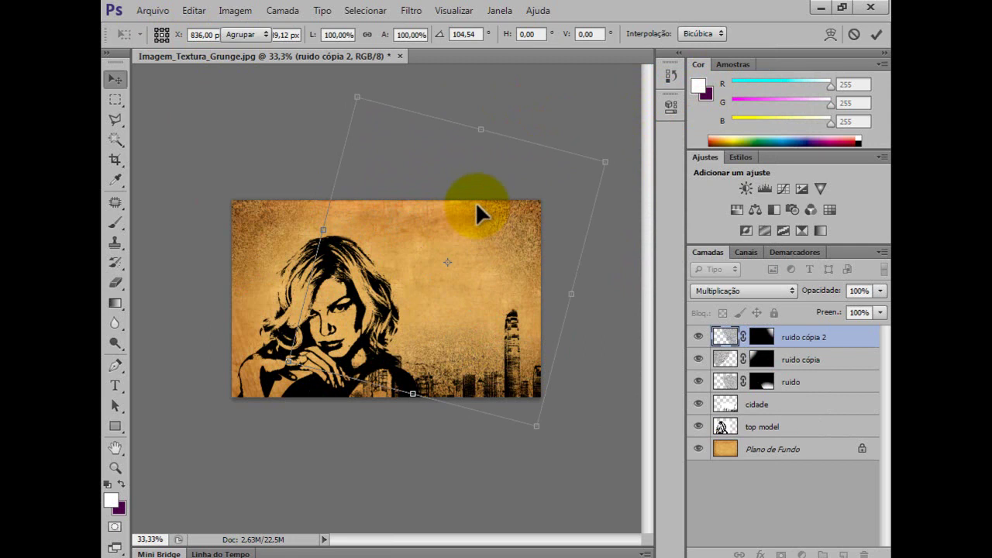
key(Return)
Step: Duplicate the ruido cópia 2 layer with the default copy name and move the duplicate left, over the model's head
right_click(802, 339)
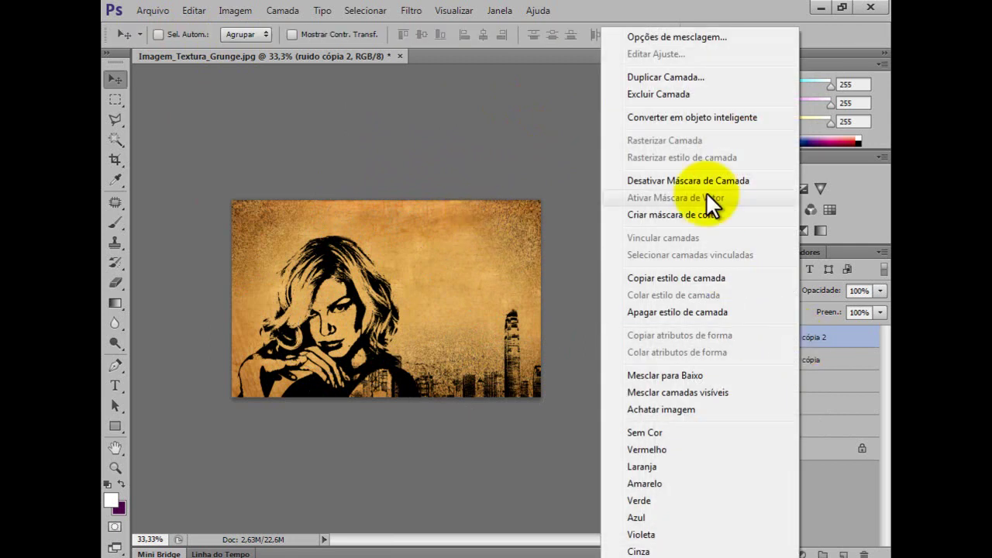
click(698, 79)
click(628, 173)
drag(523, 232, 384, 256)
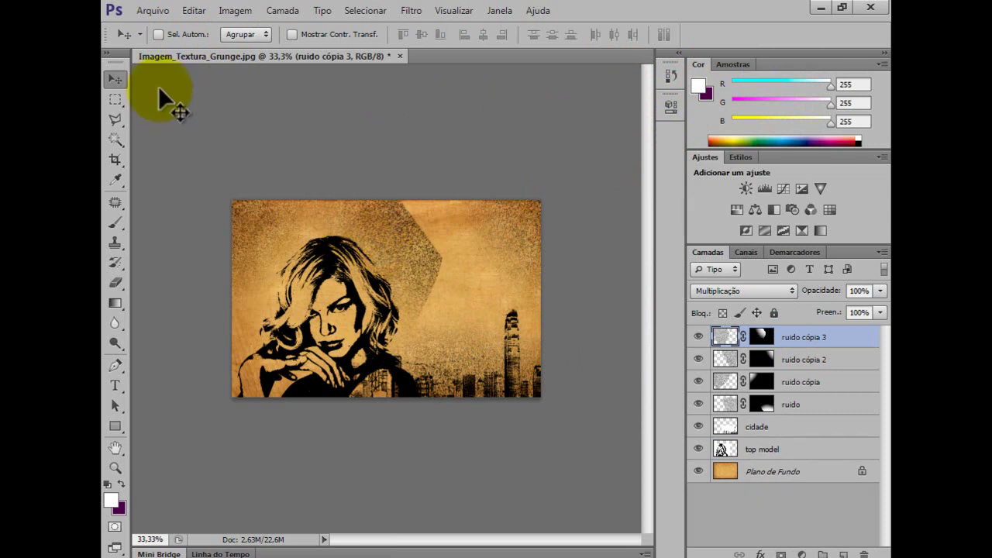
Step: Rotate the ruido cópia 3 layer counterclockwise and shift it so its noise runs along the canvas's upper edge
click(194, 11)
mouse_move(252, 297)
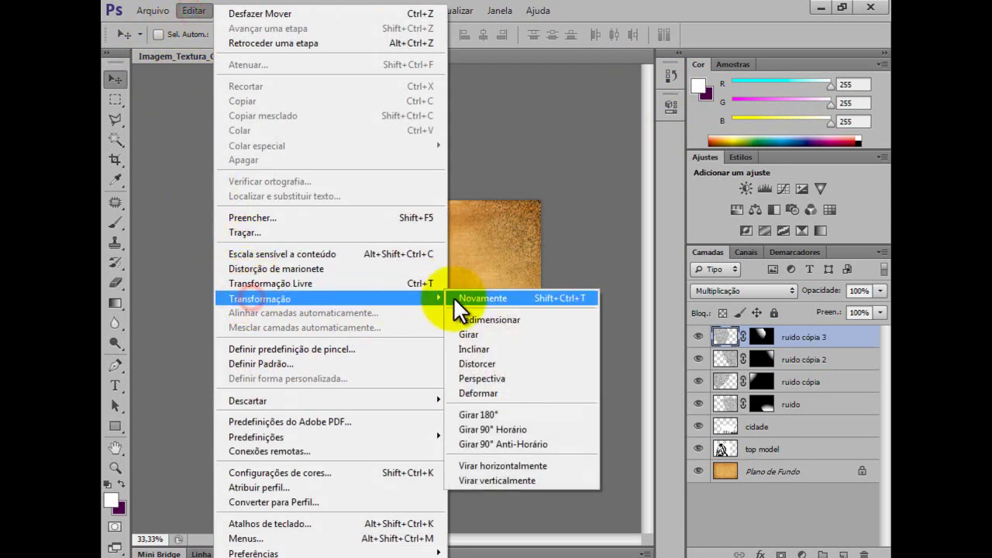
click(458, 328)
drag(442, 155, 331, 96)
drag(381, 241, 447, 220)
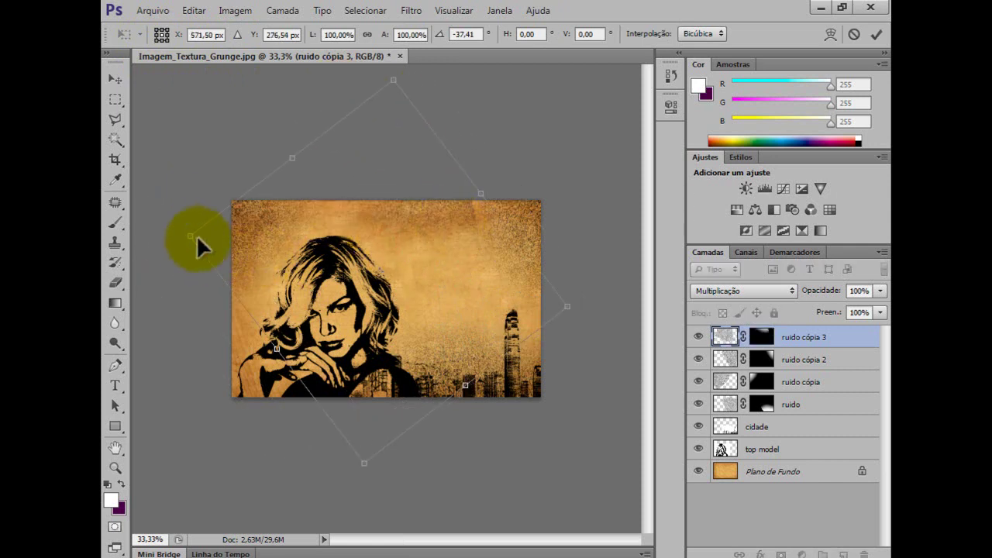
drag(187, 240, 199, 339)
drag(328, 225, 362, 231)
key(Return)
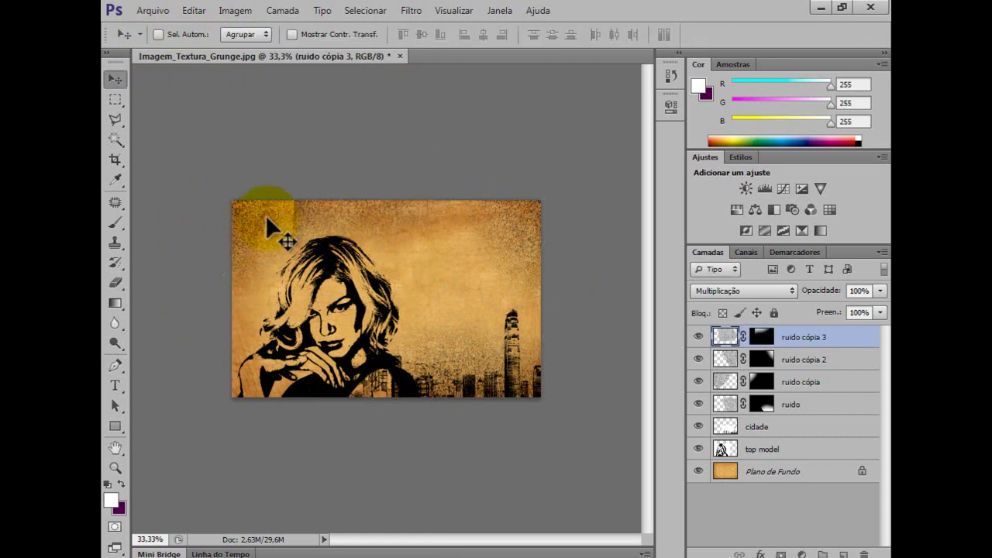
Step: Erase the hard edge of the ruido cópia 3 noise above the model's hair with the 87 px Eraser
click(122, 283)
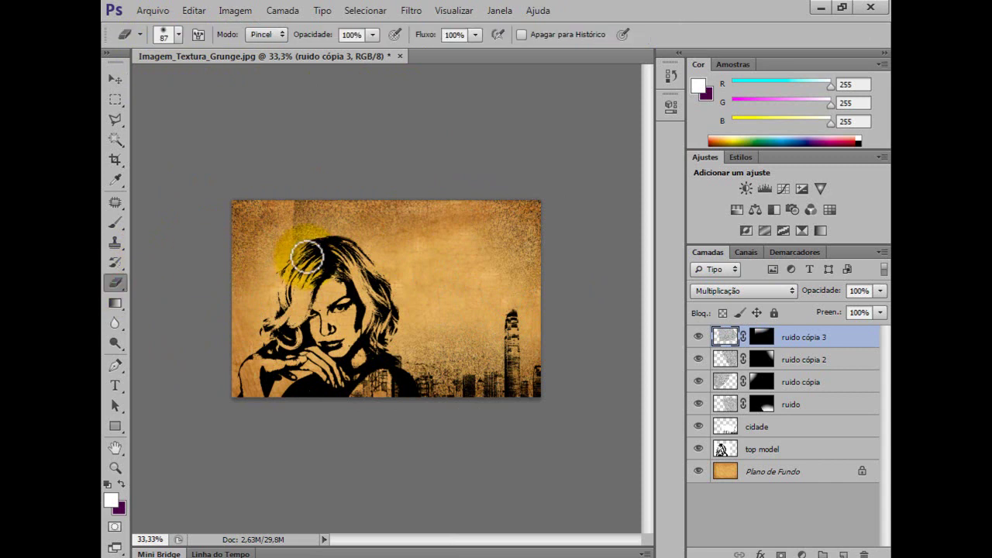
mouse_move(308, 189)
mouse_down()
mouse_move(302, 234)
mouse_move(330, 199)
mouse_move(316, 243)
mouse_move(369, 195)
mouse_move(338, 232)
mouse_move(392, 233)
mouse_move(405, 207)
mouse_move(436, 237)
mouse_move(417, 198)
mouse_move(428, 223)
mouse_up()
click(115, 78)
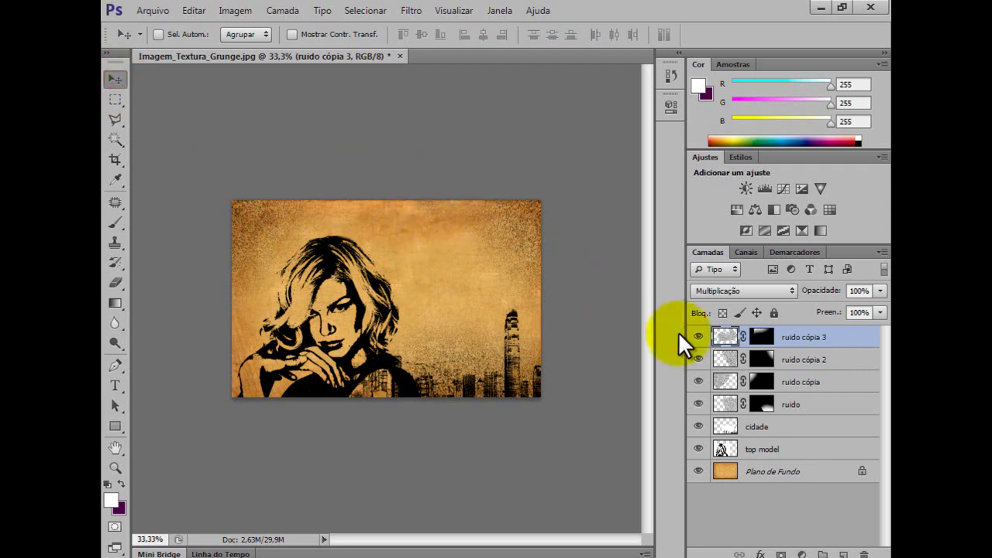
Step: Create a new layer named preta directly above the cidade layer
click(794, 454)
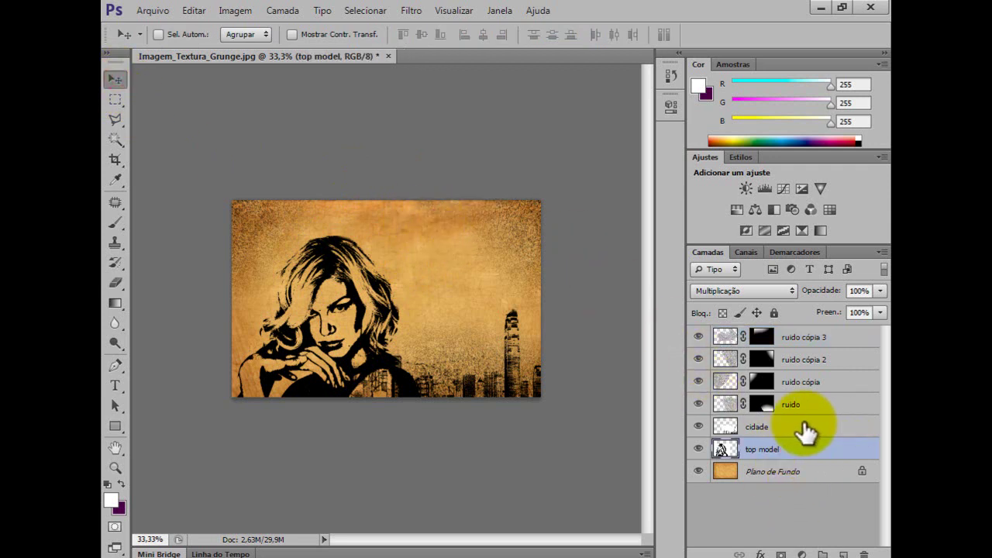
click(792, 425)
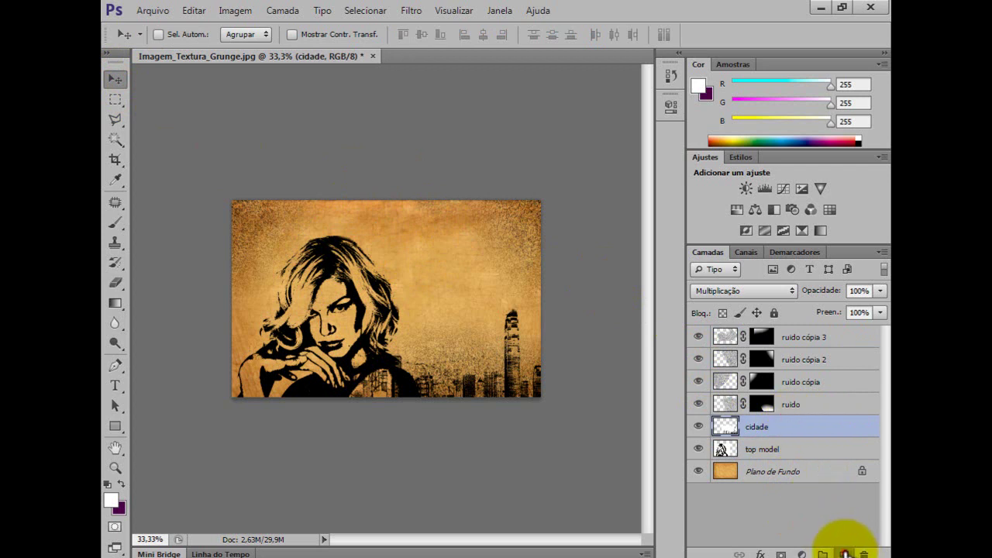
click(845, 553)
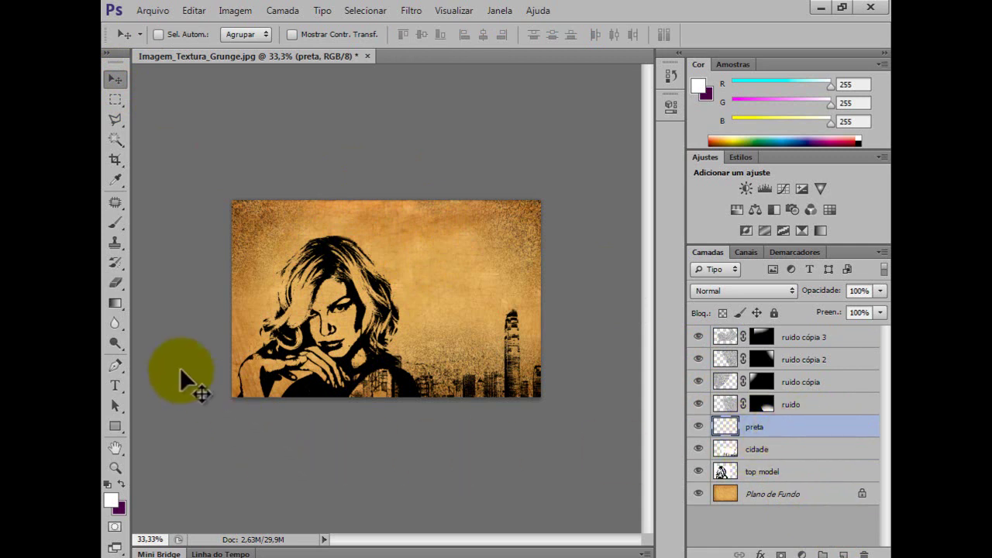
Step: Restore the default foreground and background colors and fill the preta layer with black using the Paint Bucket
click(115, 302)
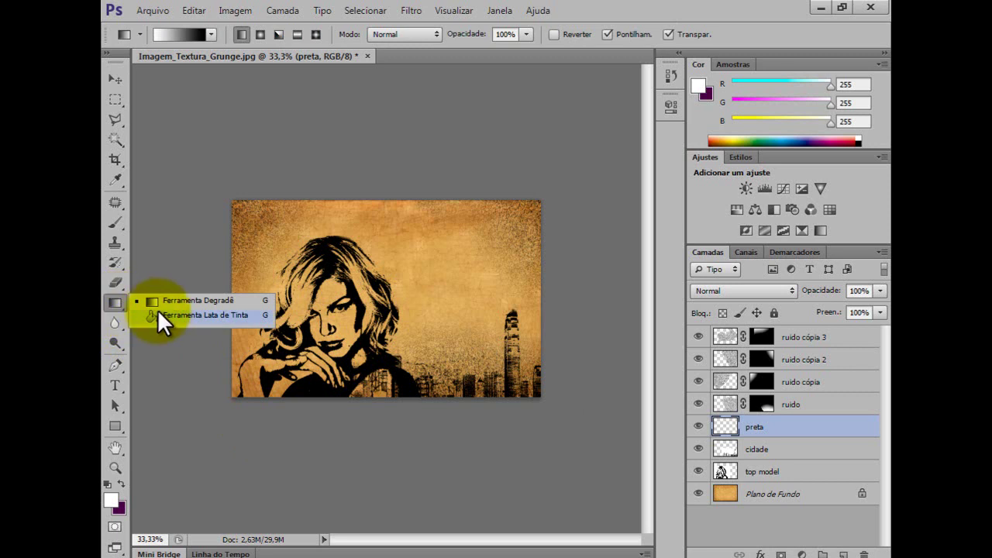
click(158, 313)
click(106, 484)
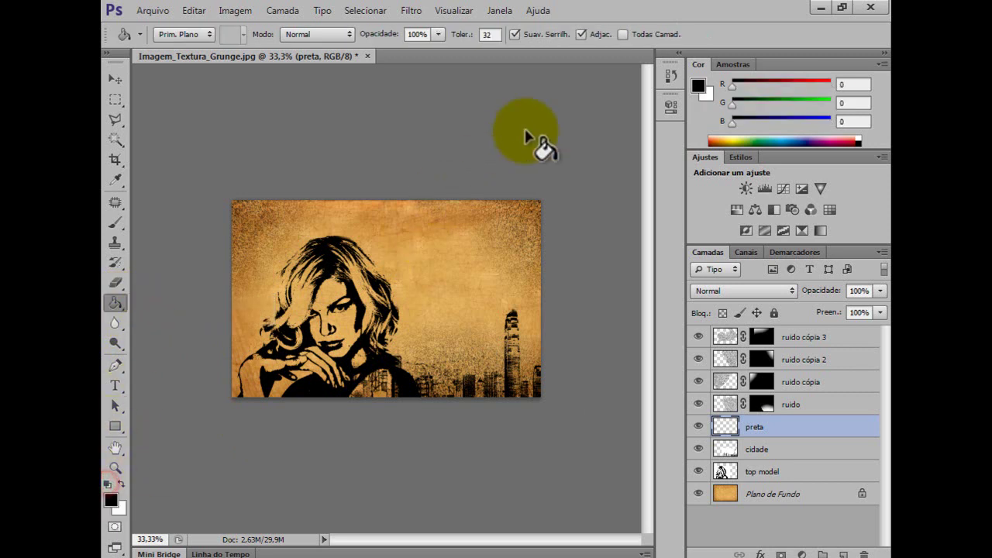
click(729, 57)
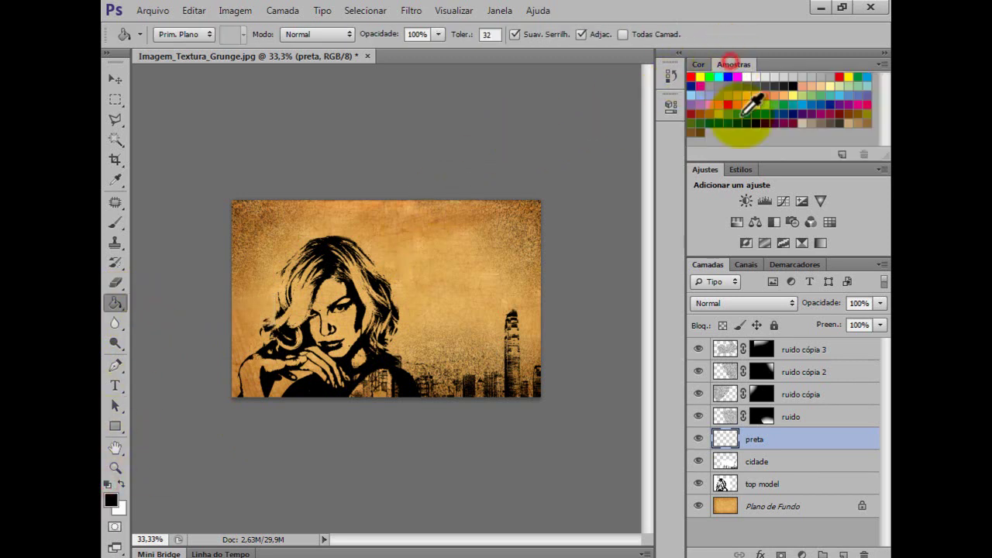
click(398, 267)
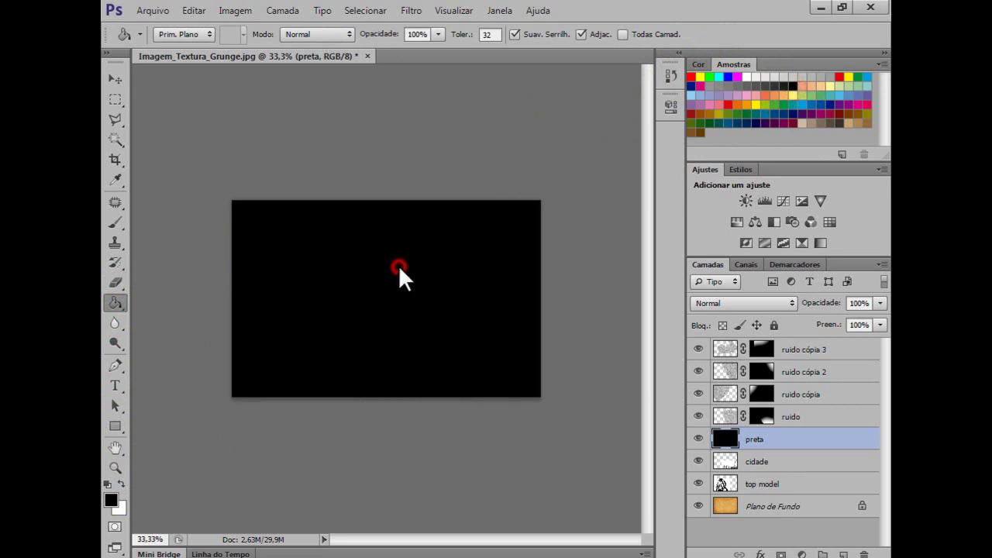
click(114, 82)
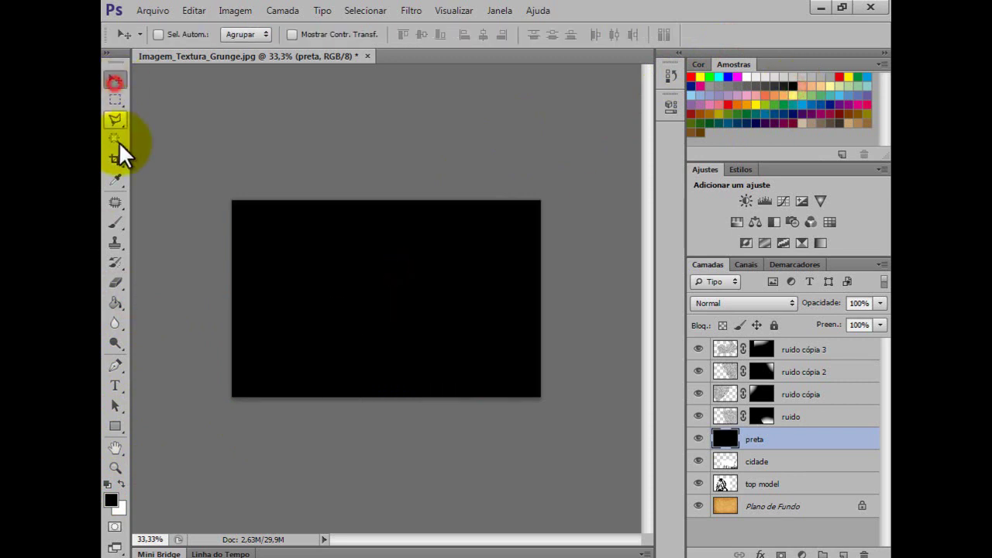
Step: Erase the center of the preta layer with two dabs of a 1300 px Eraser at 0% hardness, leaving a dark vignette
click(116, 282)
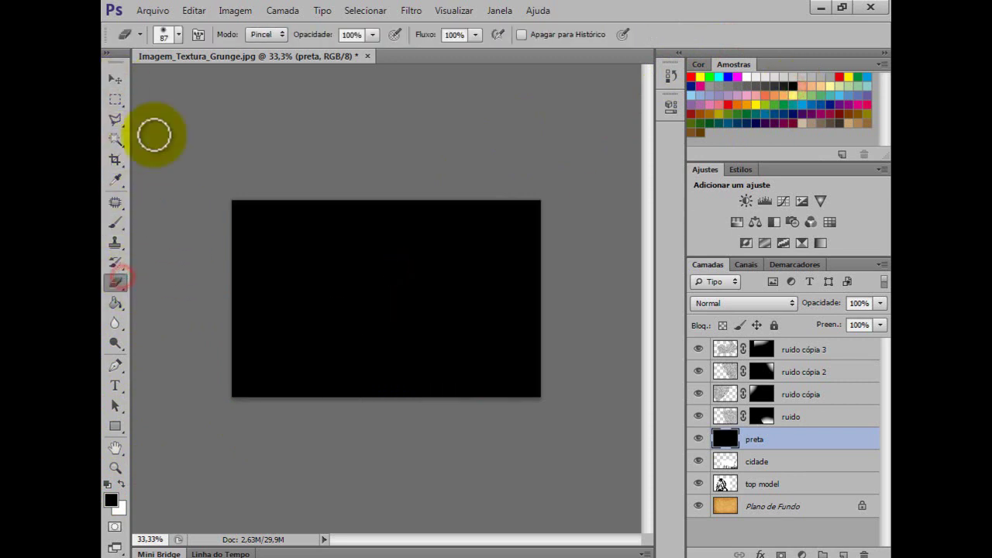
click(178, 34)
click(125, 123)
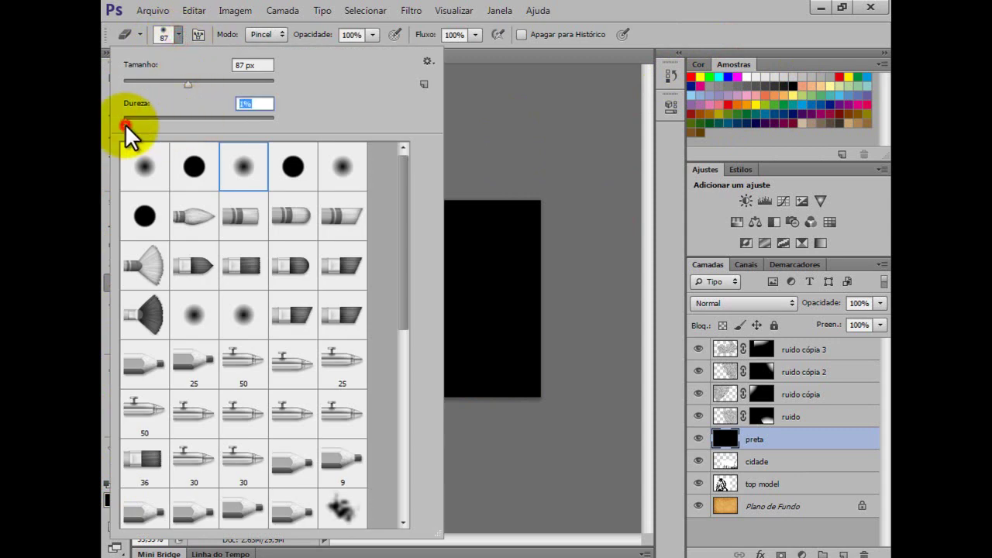
drag(188, 82, 245, 83)
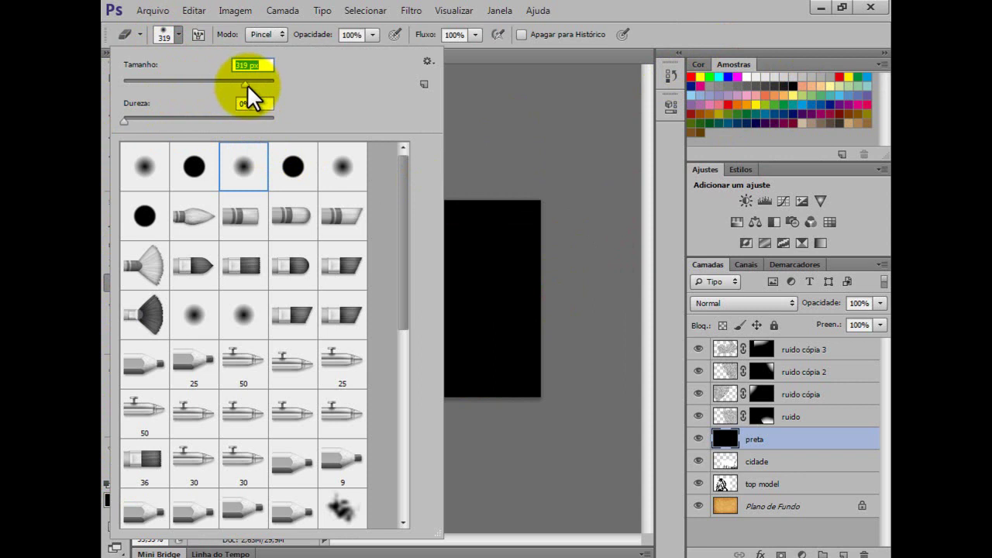
drag(247, 85, 265, 82)
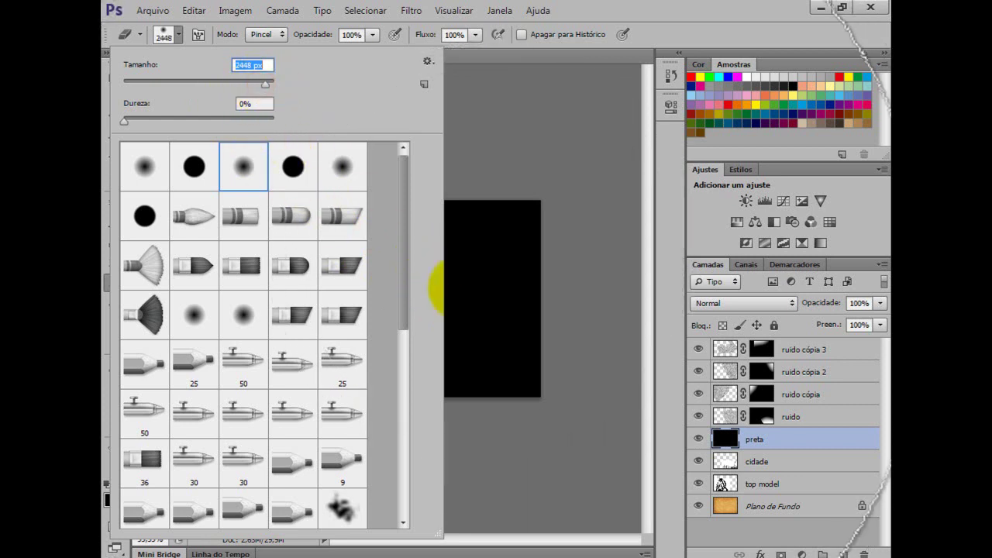
text(1700)
key(Return)
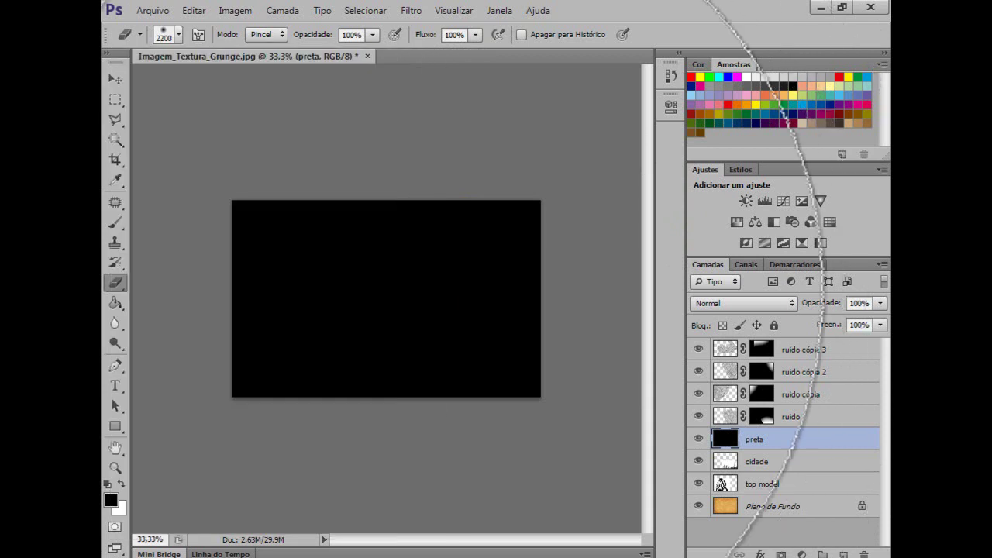
key(bracketleft)
key(bracketleft)
key(bracketleft)
key(bracketleft)
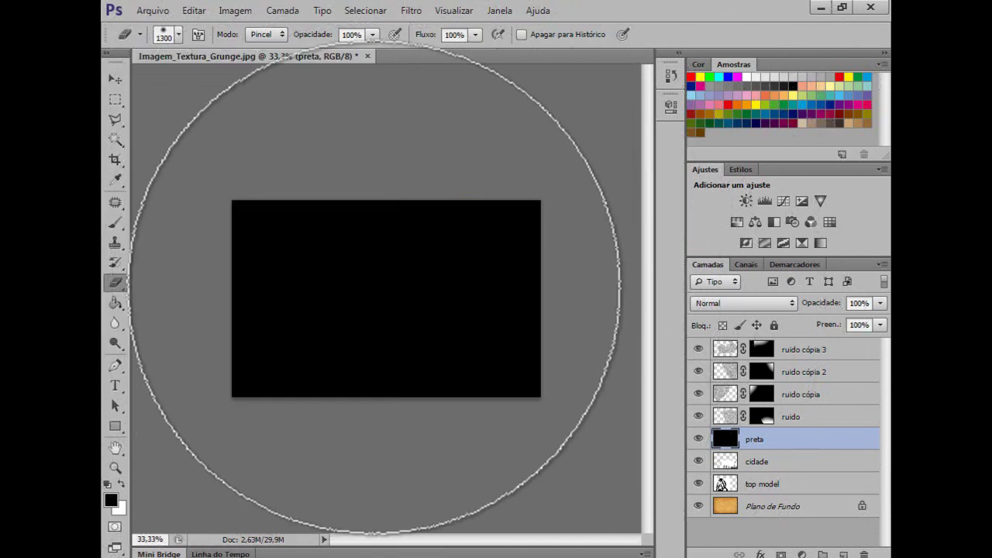
click(383, 297)
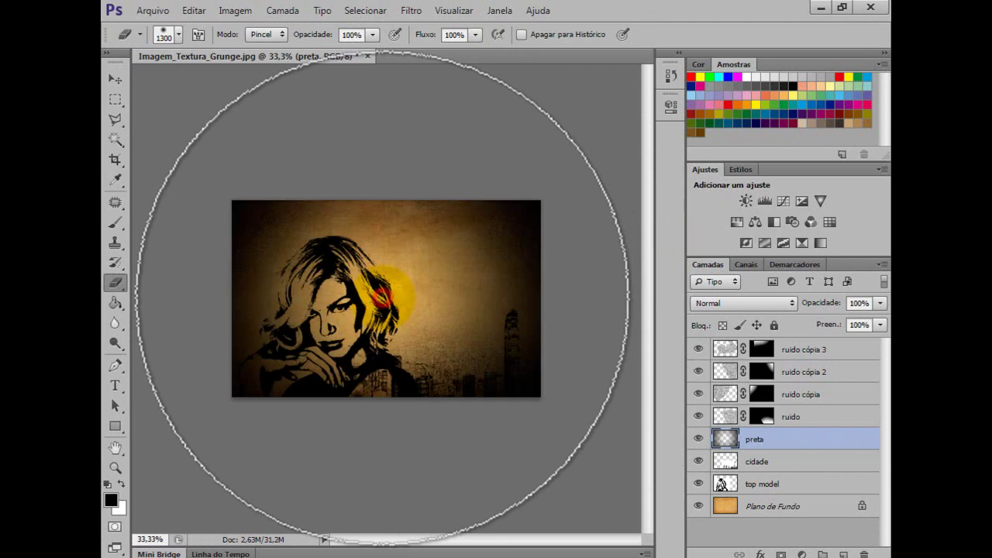
click(382, 298)
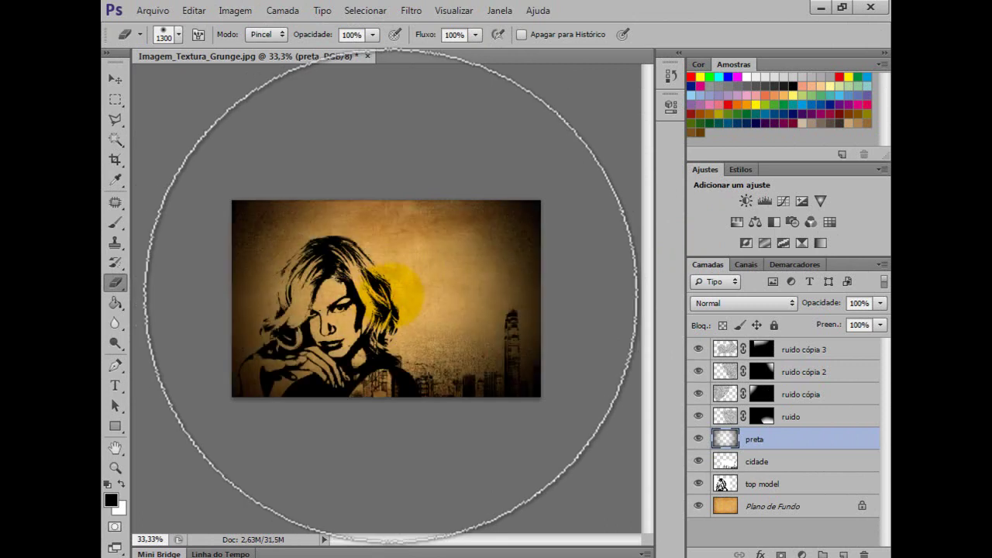
Step: Erase the center of the preta layer once more and lower the layer's opacity to 56%
click(383, 298)
click(118, 80)
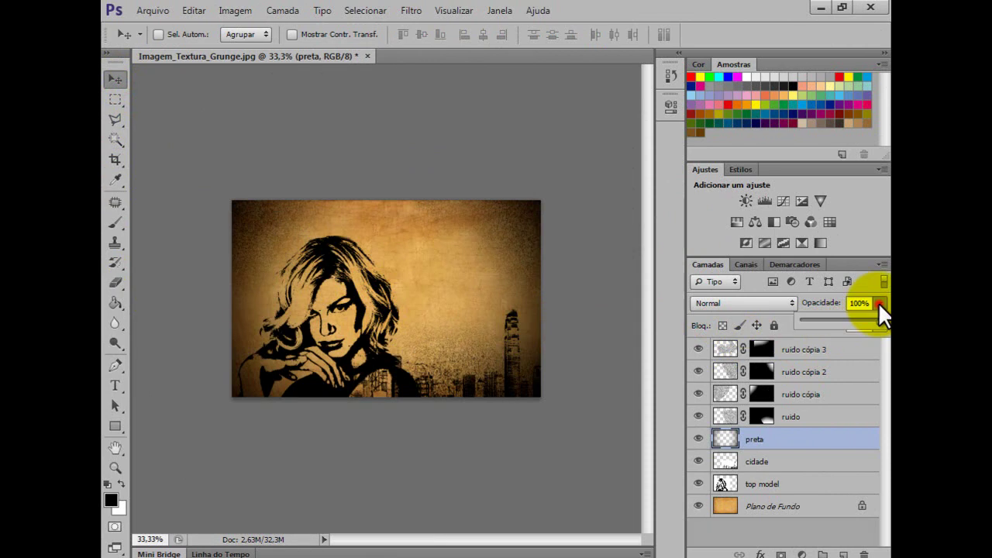
drag(880, 318, 810, 342)
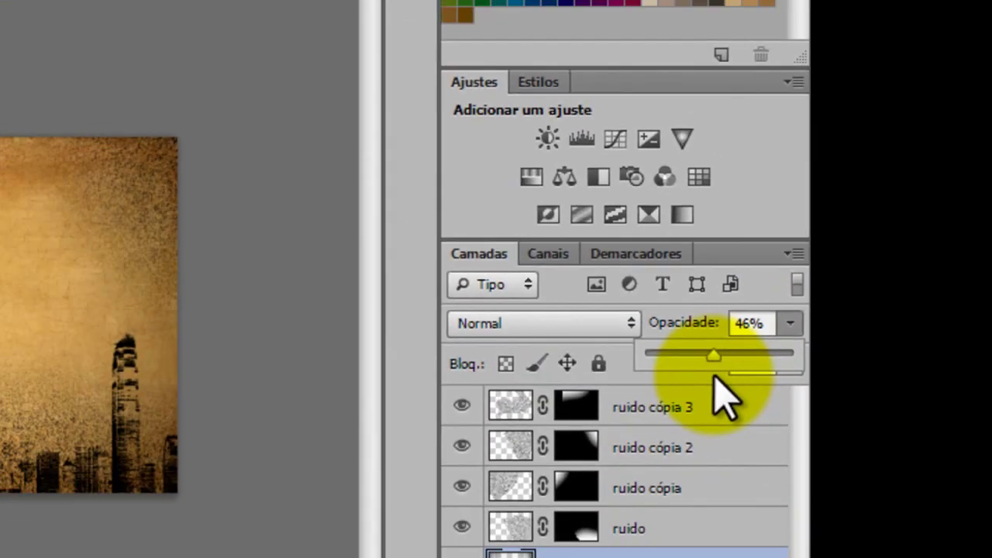
drag(714, 380, 711, 382)
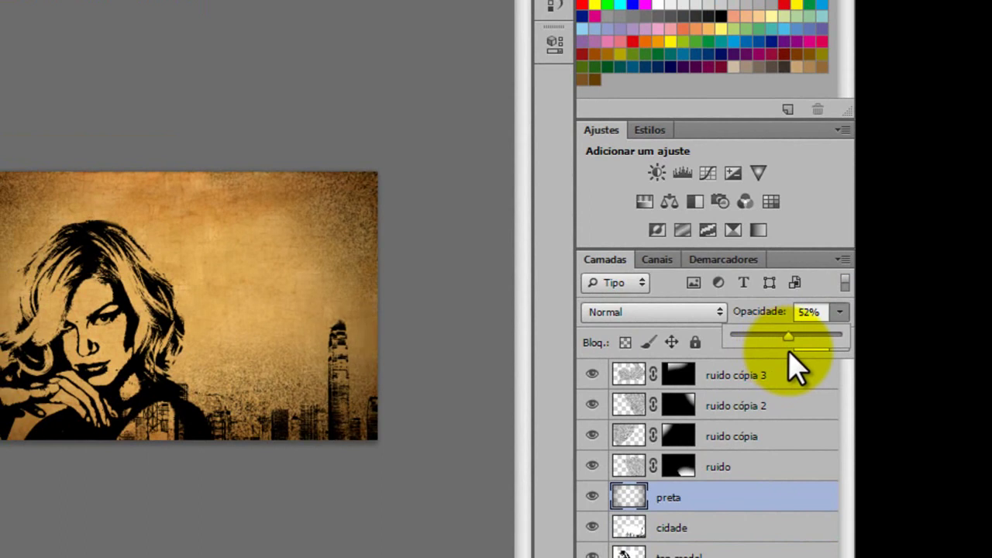
drag(795, 368, 794, 355)
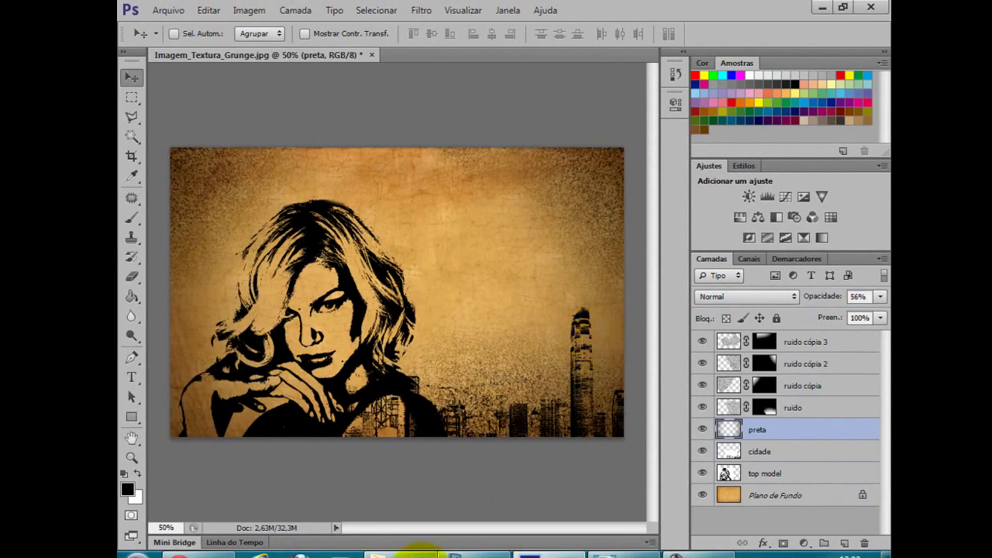
Step: Switch to the EFEITO GRUNGE folder in Windows Explorer and install the Skyline font
click(398, 553)
click(647, 359)
scroll(648, 360, down, 2)
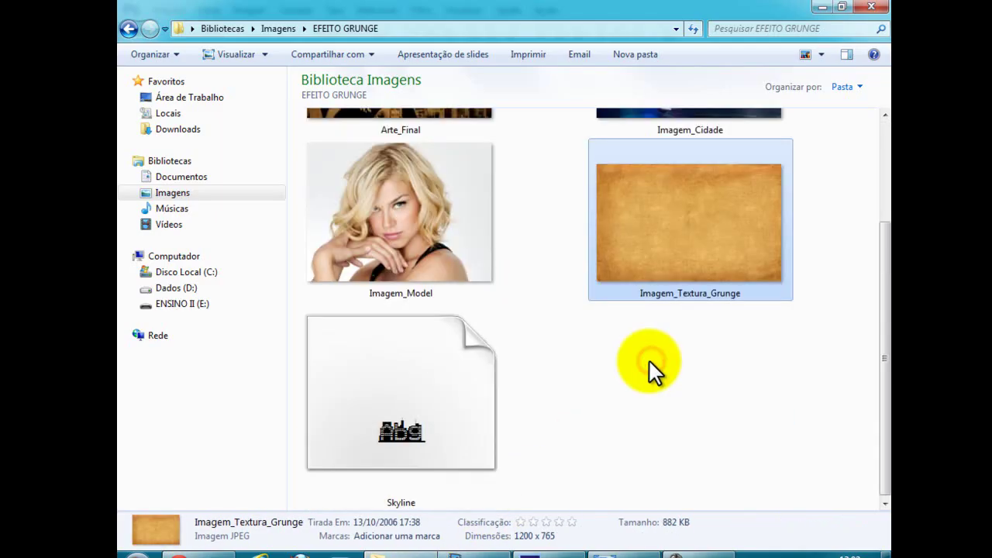
click(440, 424)
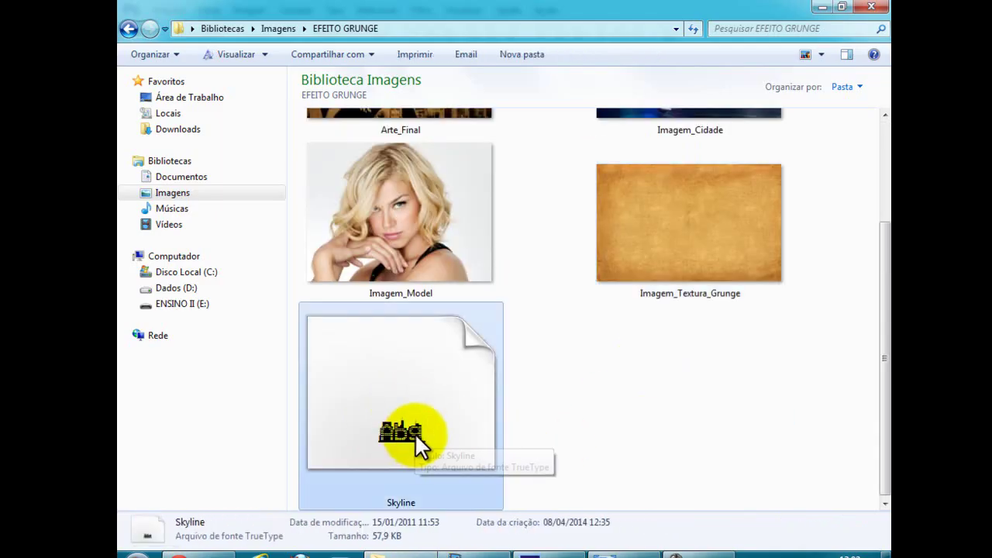
right_click(413, 432)
click(465, 83)
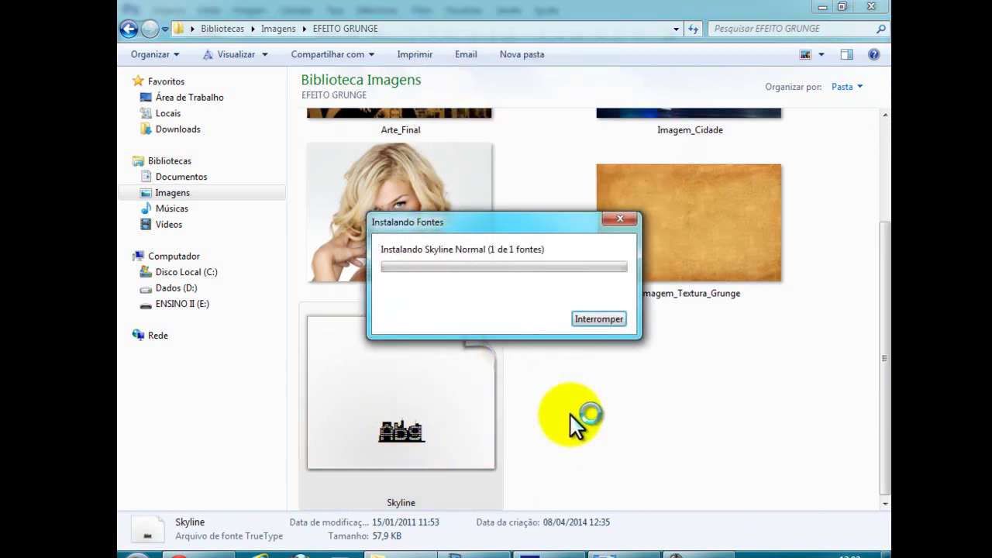
Step: Check the title lettering in the Arte_Final reference image and add the text Downtown in black over the model's hair in Photoshop
click(616, 552)
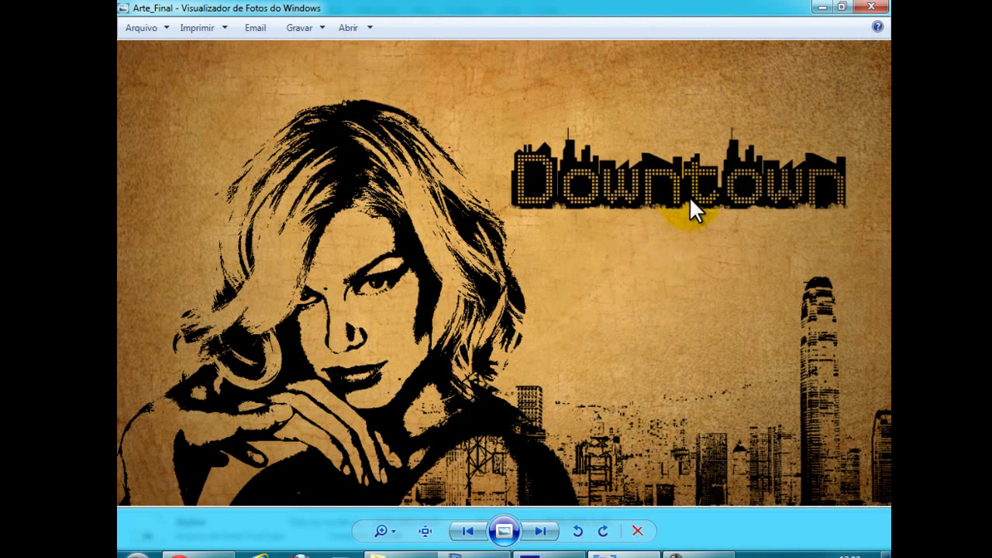
scroll(685, 172, up, 2)
drag(753, 215, 613, 317)
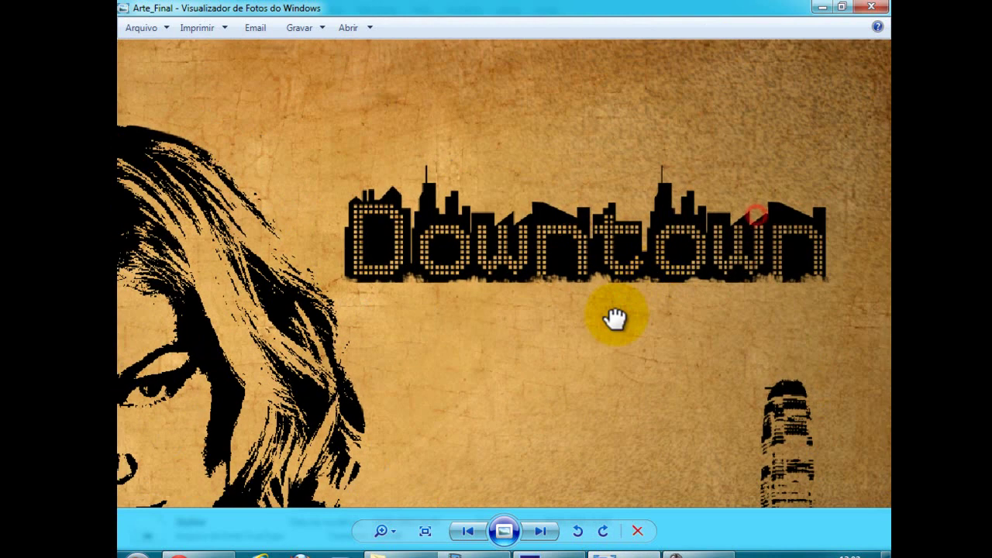
click(543, 553)
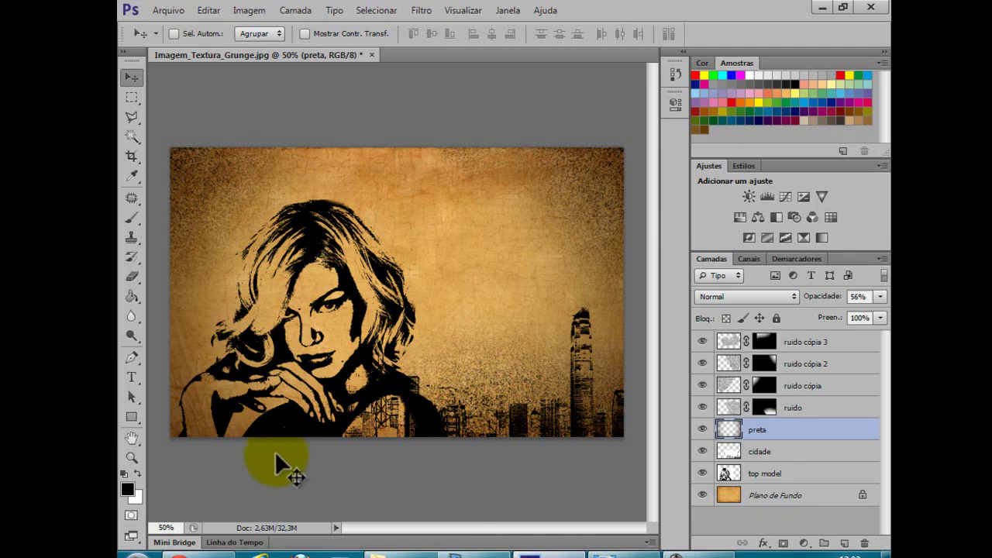
click(132, 377)
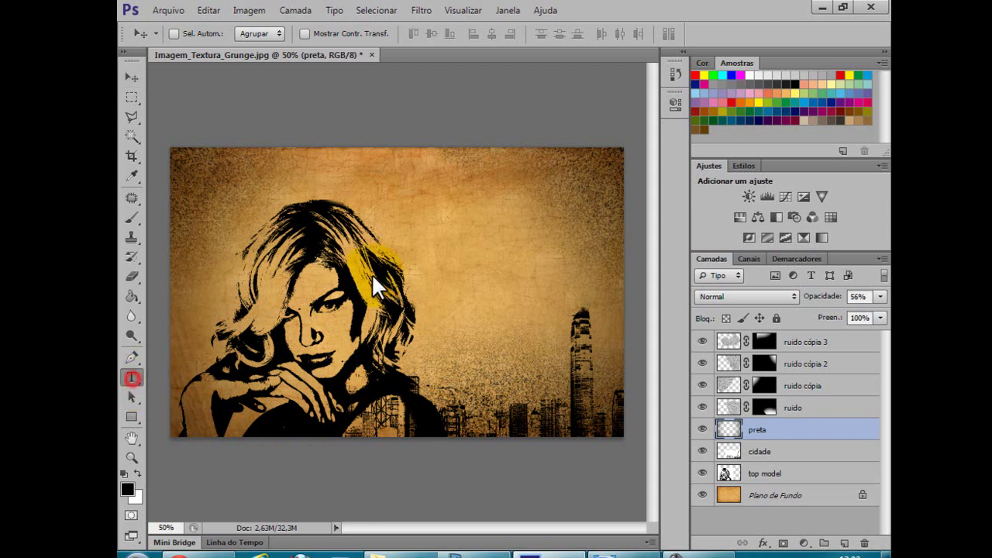
click(384, 226)
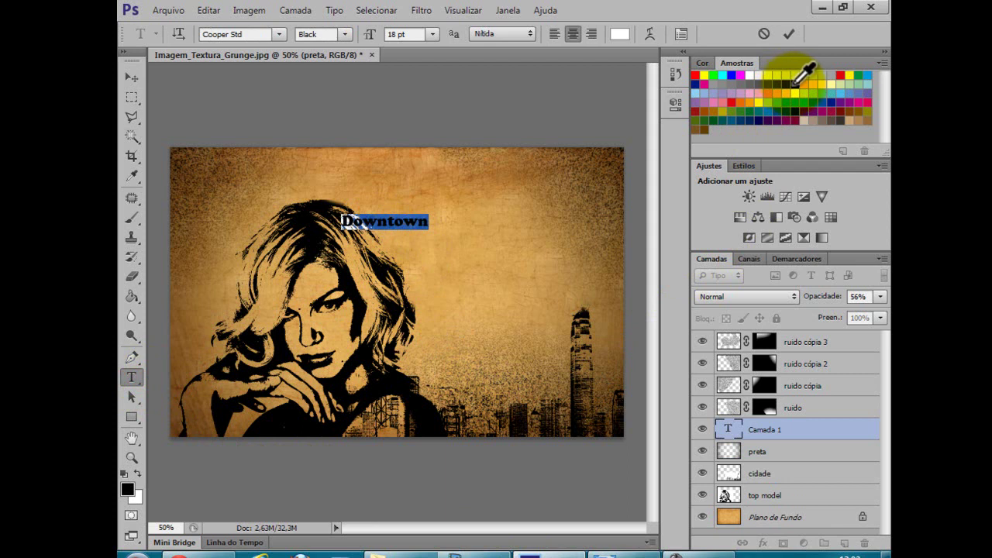
click(795, 84)
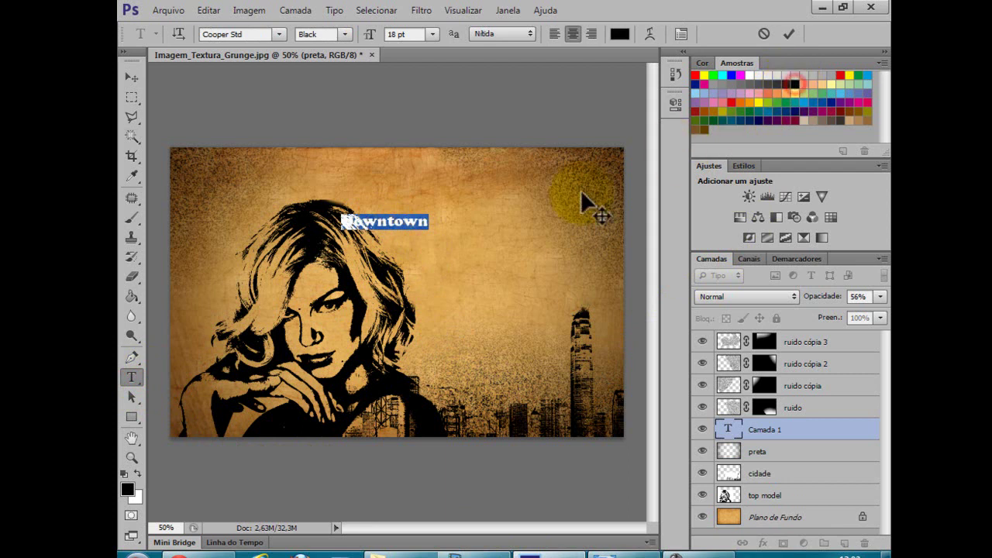
Step: Set the Downtown text to the Skyline font at 60 pt
click(281, 33)
drag(415, 275, 558, 240)
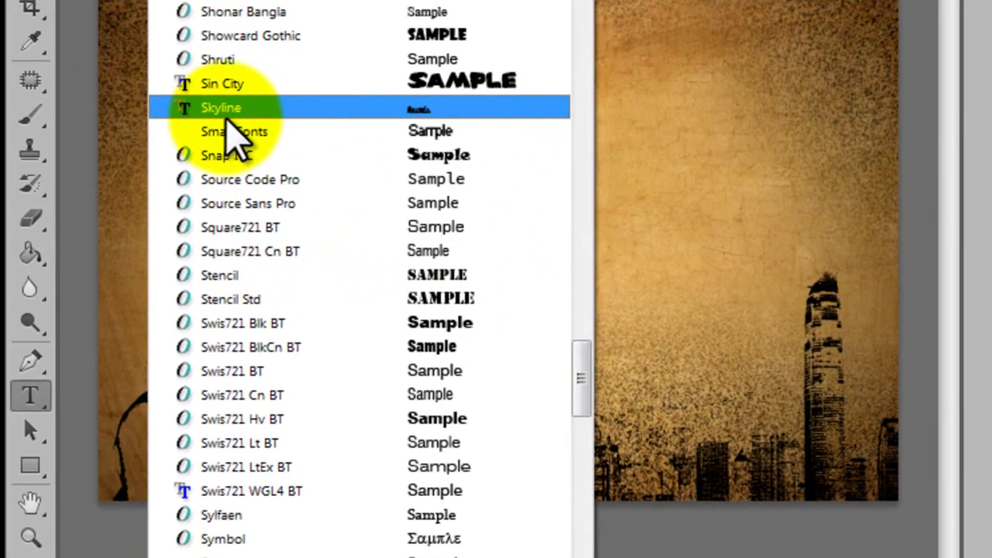
click(225, 110)
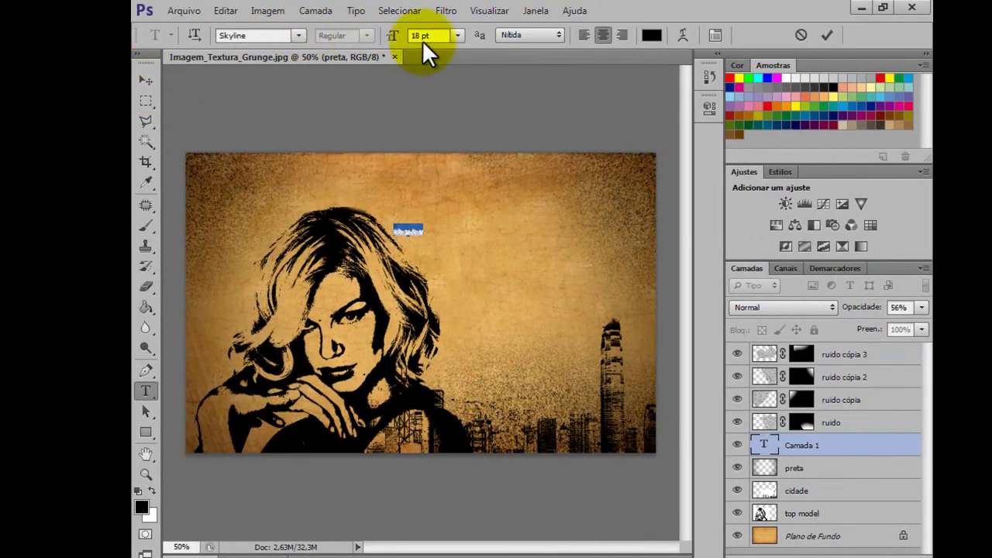
click(457, 35)
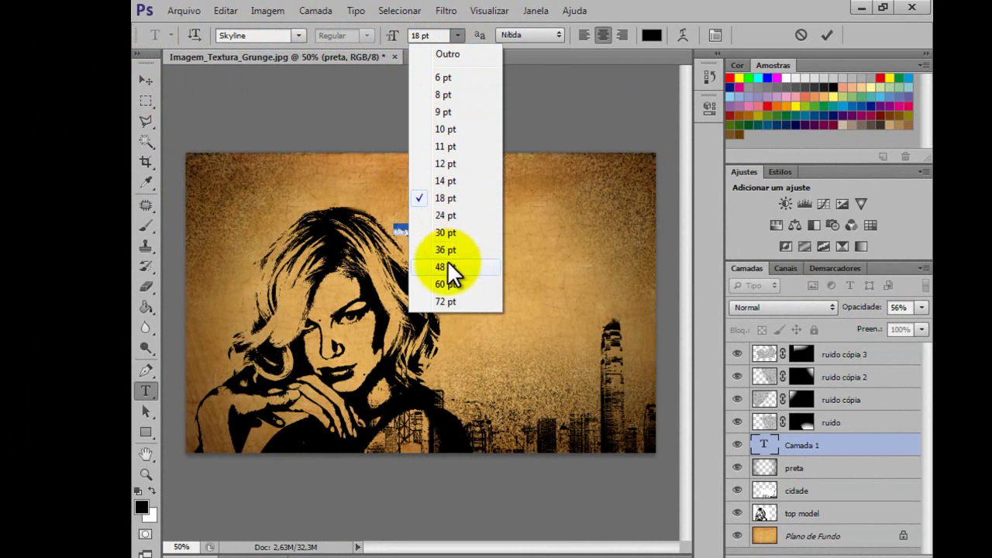
click(447, 282)
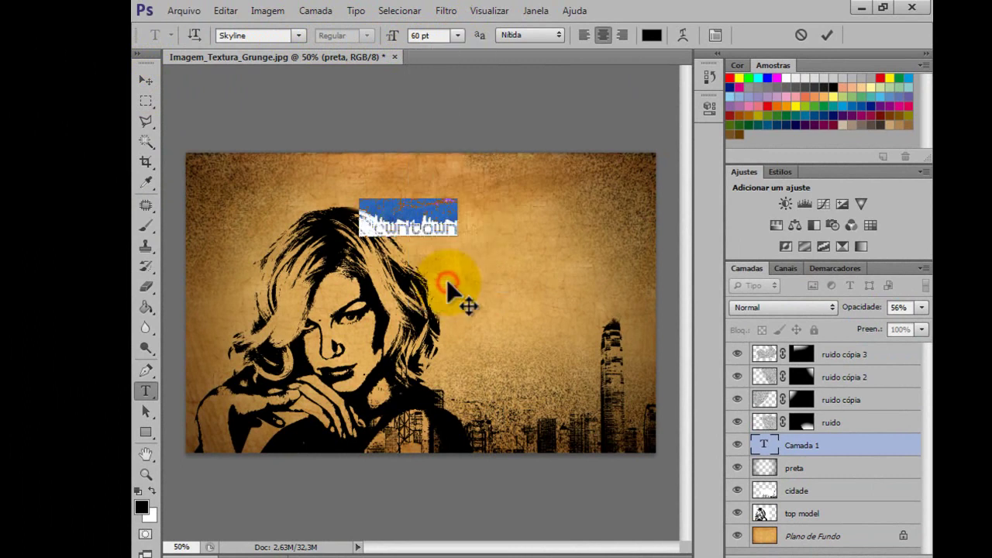
Step: Move the Downtown text to the right of the model's head and scale it to about twice its size
click(146, 80)
drag(421, 250, 484, 237)
key(ctrl+t)
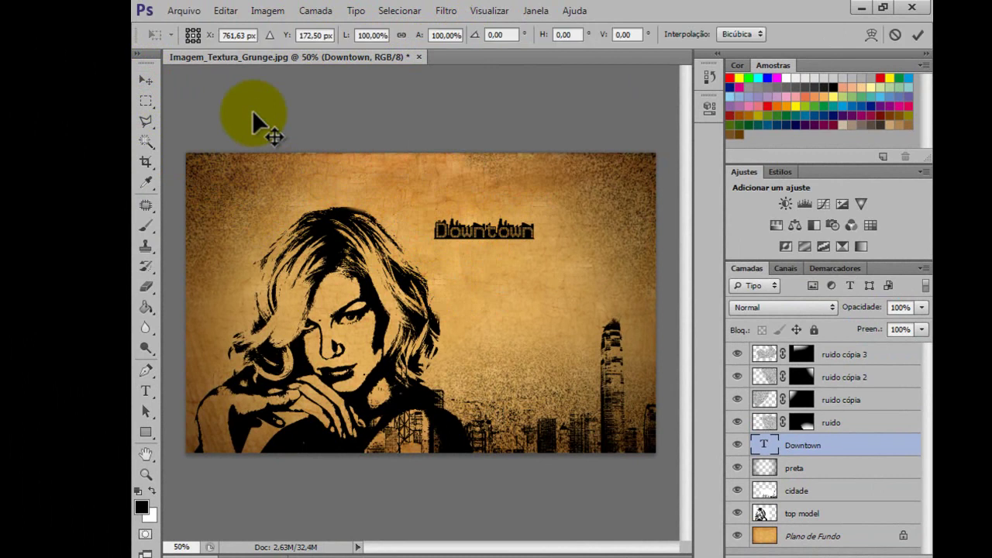
drag(545, 245, 580, 262)
key(Return)
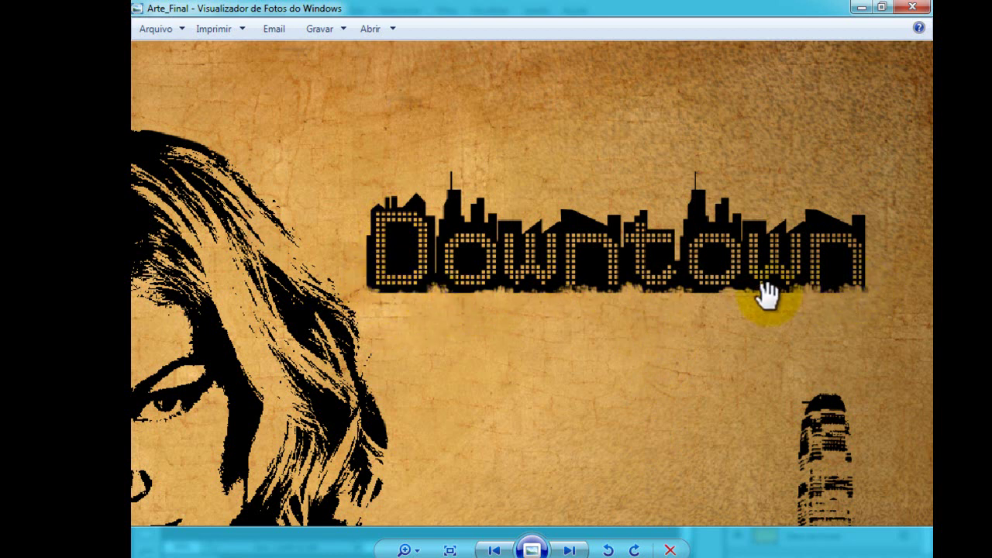
Step: Check the ragged base of the title in the Arte_Final reference image and rasterize the Downtown text layer in Photoshop
scroll(409, 283, up, 2)
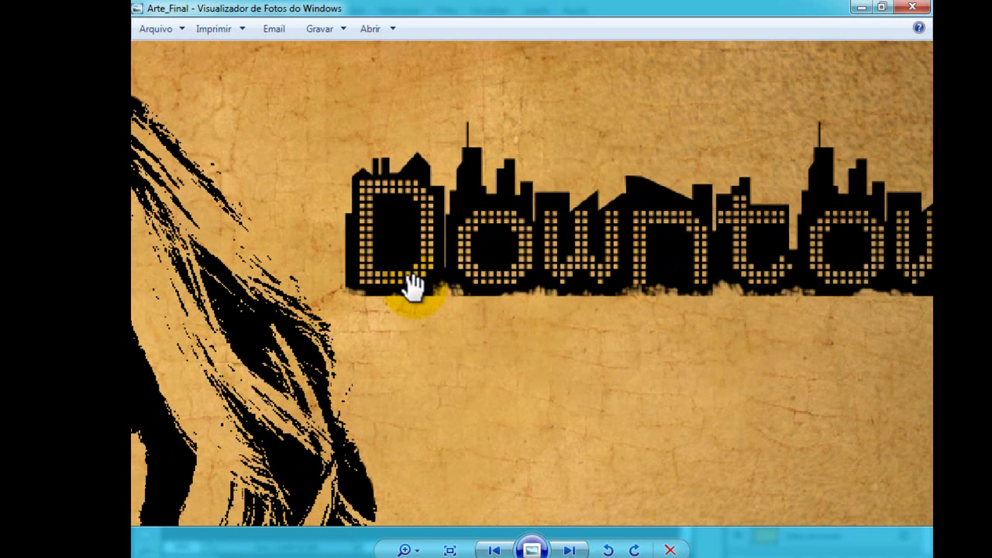
drag(498, 288, 365, 358)
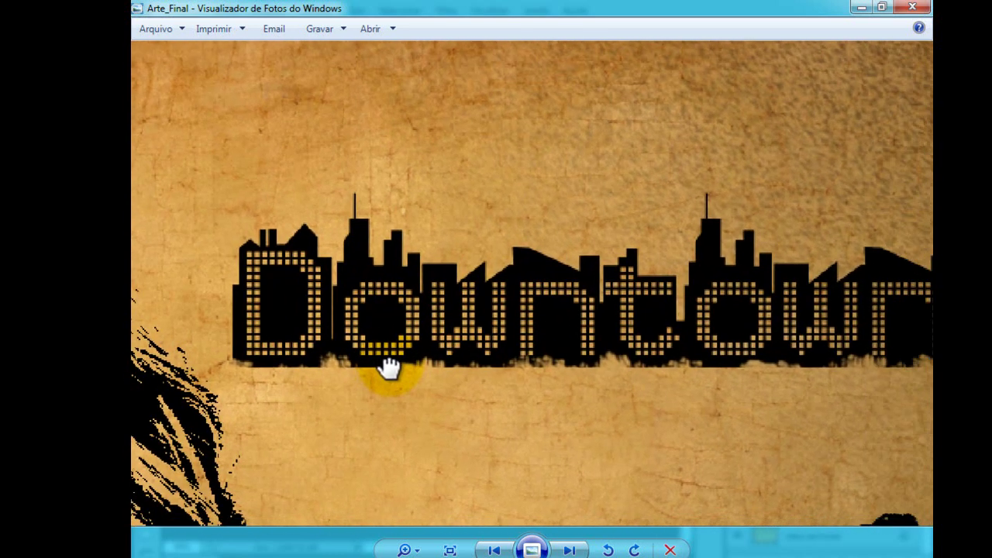
drag(544, 367, 491, 343)
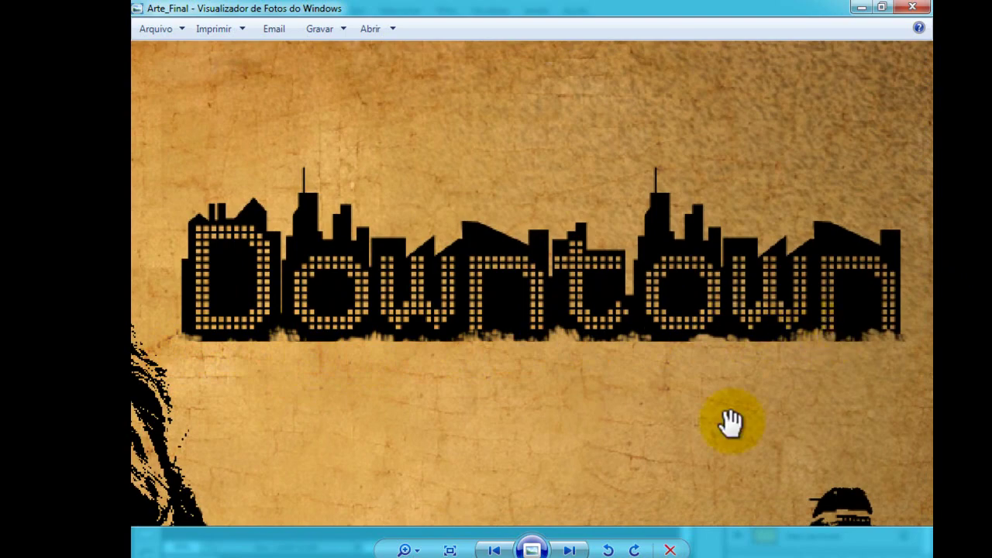
click(551, 556)
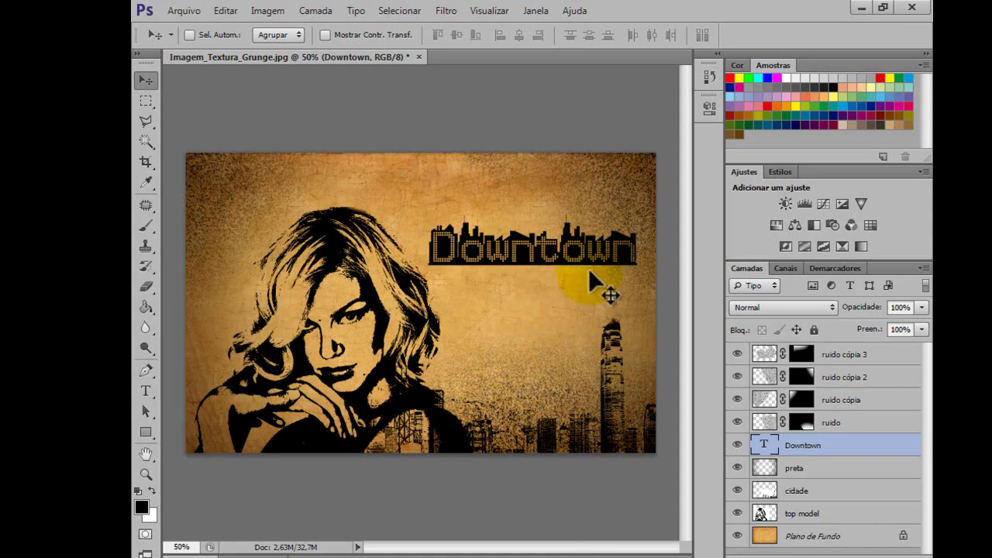
key(ctrl+plus)
key(ctrl+plus)
drag(590, 267, 349, 328)
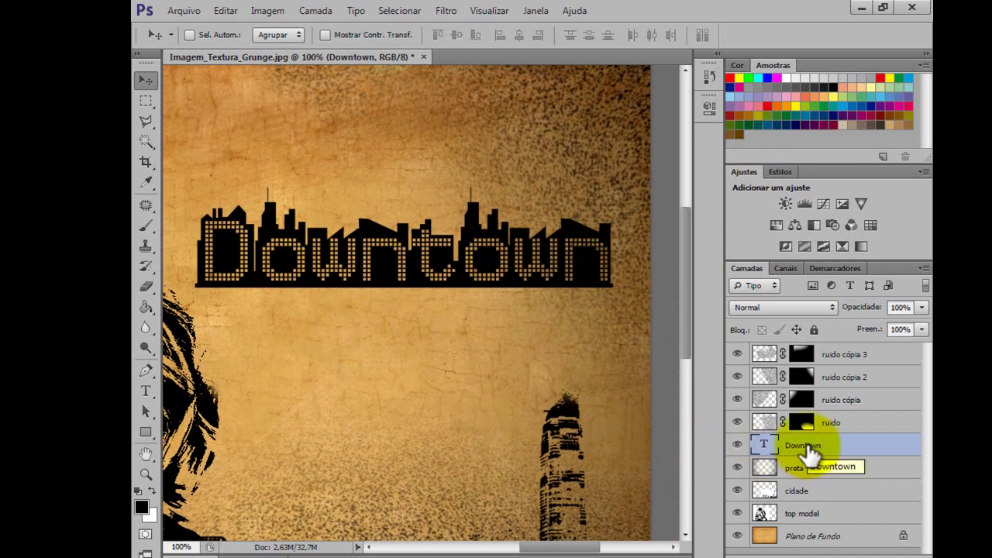
right_click(802, 449)
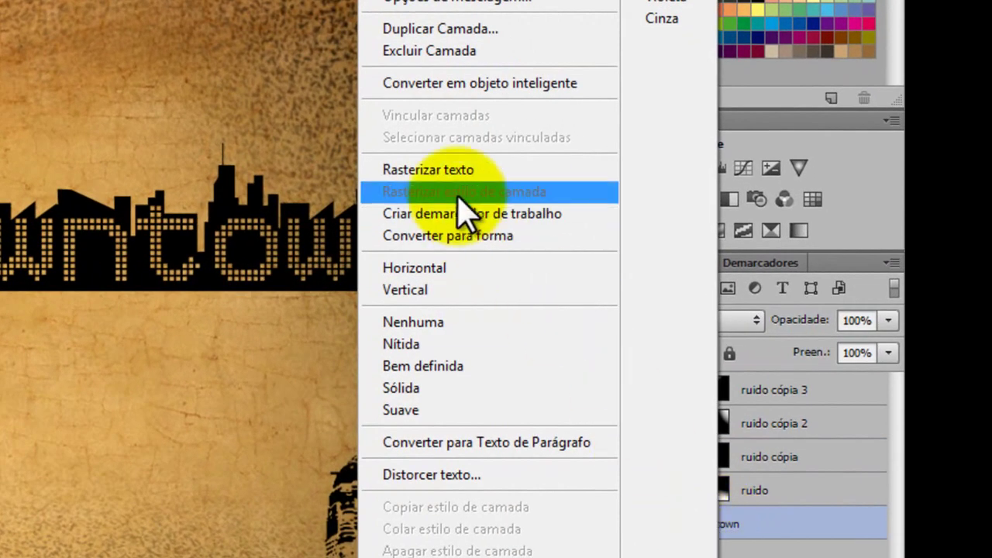
click(457, 182)
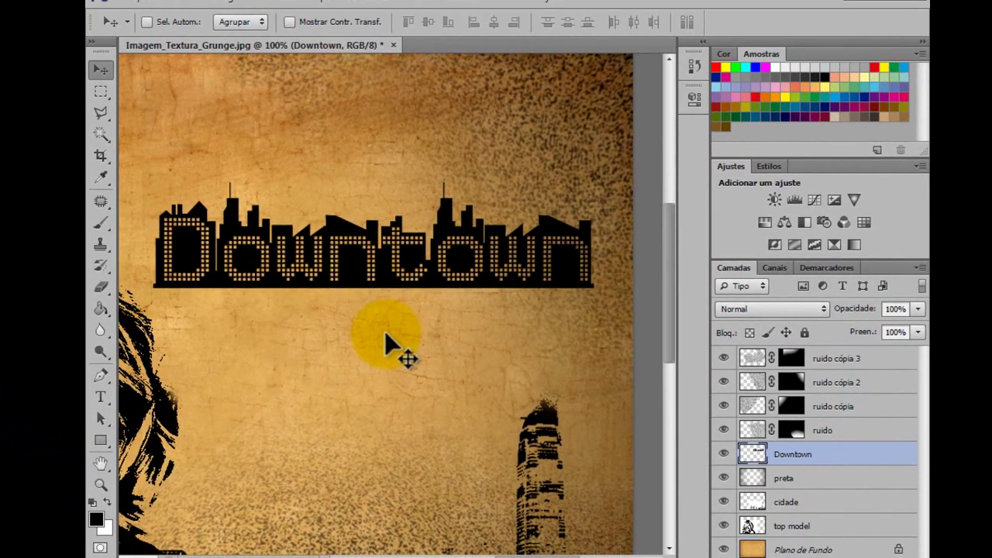
Step: Set the Eraser to the 59 px spatter brush for roughening the base of the Downtown lettering
key(ctrl+plus)
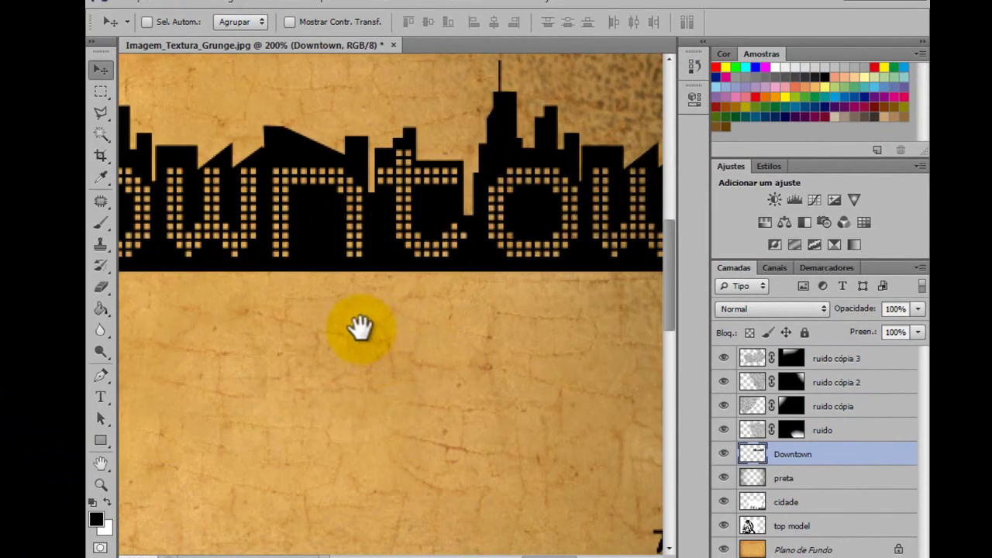
drag(361, 330, 554, 376)
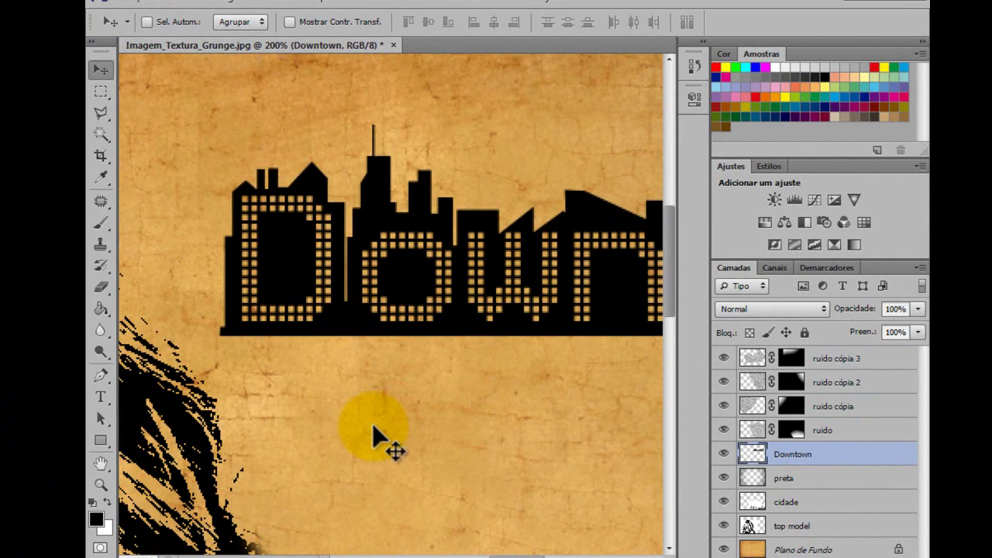
click(102, 286)
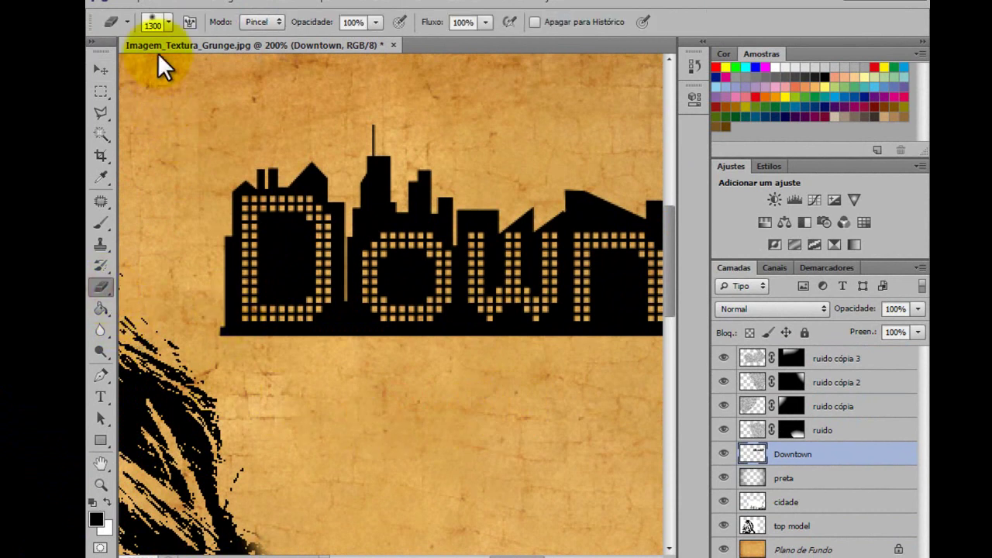
click(168, 23)
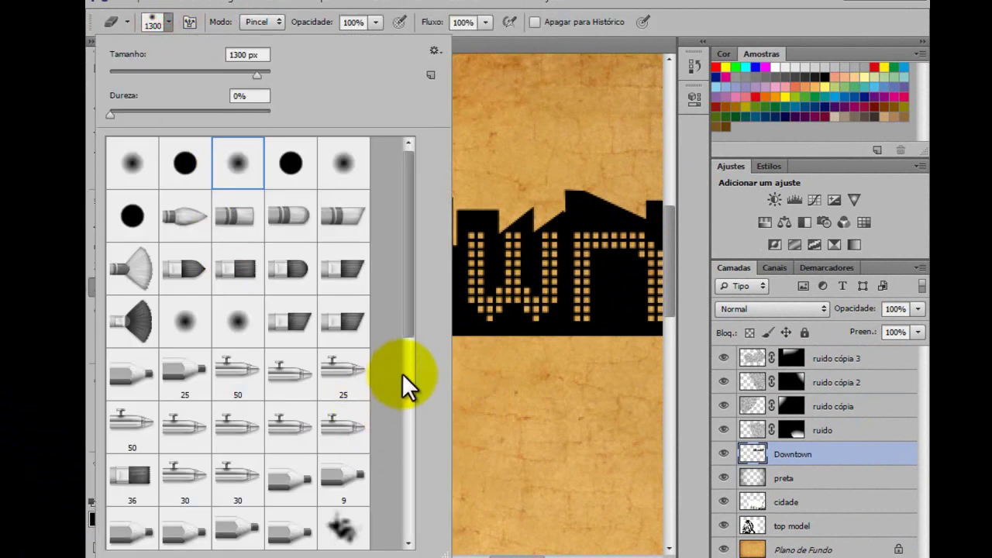
drag(405, 321, 403, 421)
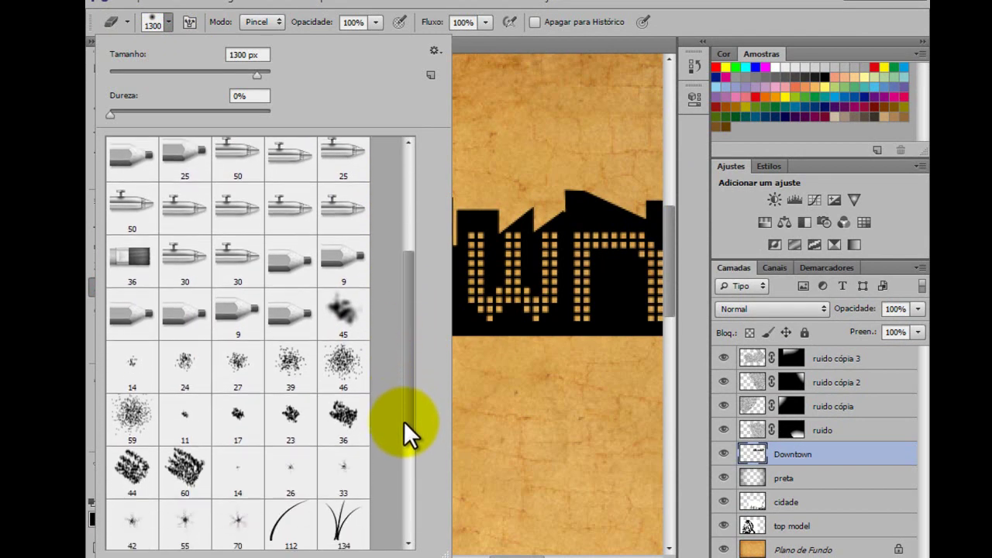
click(329, 365)
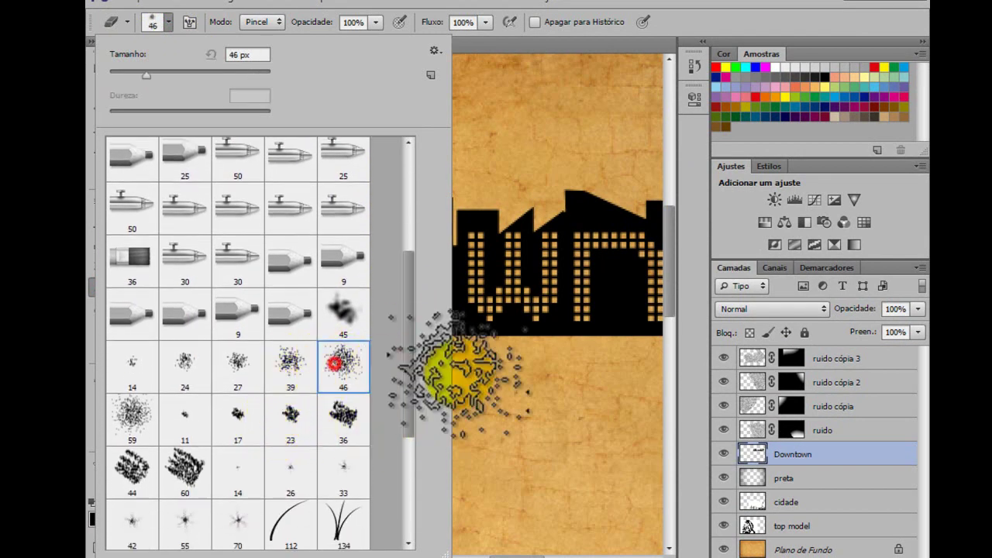
click(299, 371)
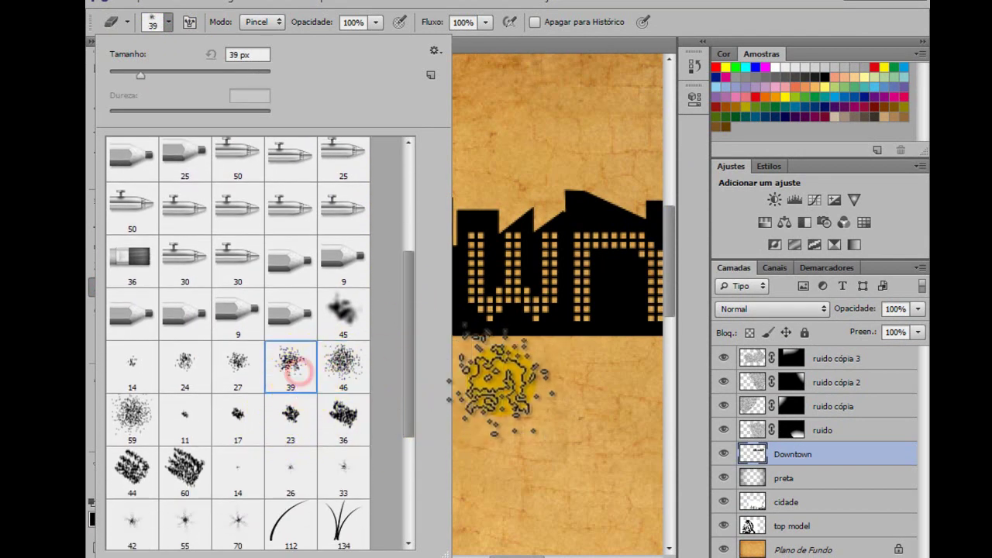
click(140, 417)
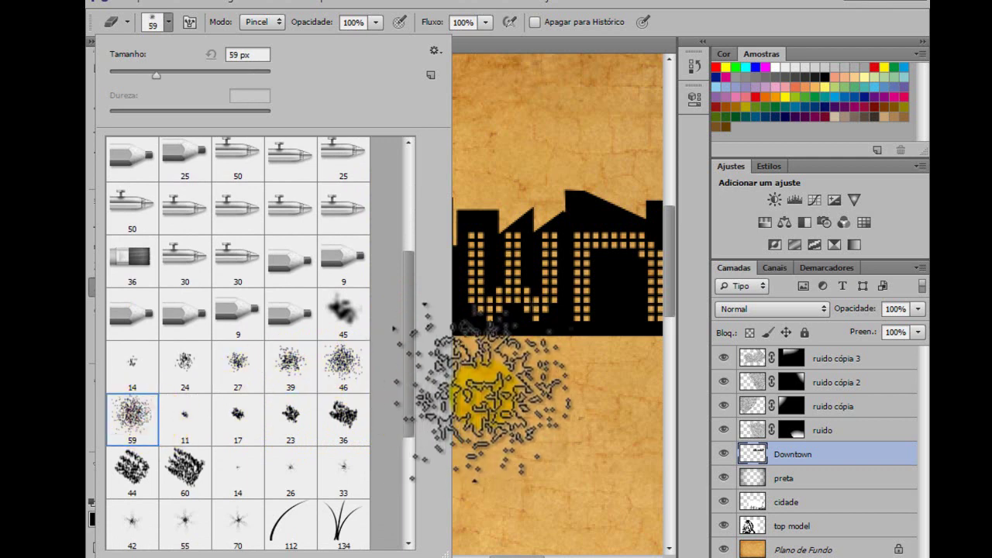
key(Return)
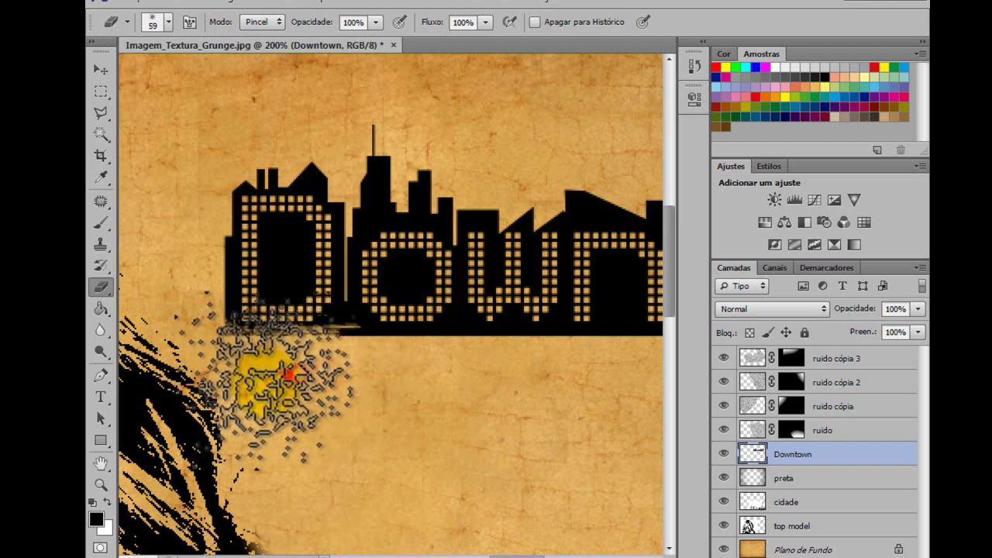
Step: Erase ragged, worn edges along the whole base of the Downtown lettering, from the D to the final n
click(235, 375)
mouse_move(349, 361)
mouse_down()
mouse_move(435, 371)
mouse_move(463, 359)
mouse_up()
click(467, 350)
click(463, 361)
drag(552, 400, 343, 441)
click(313, 420)
click(316, 417)
click(377, 419)
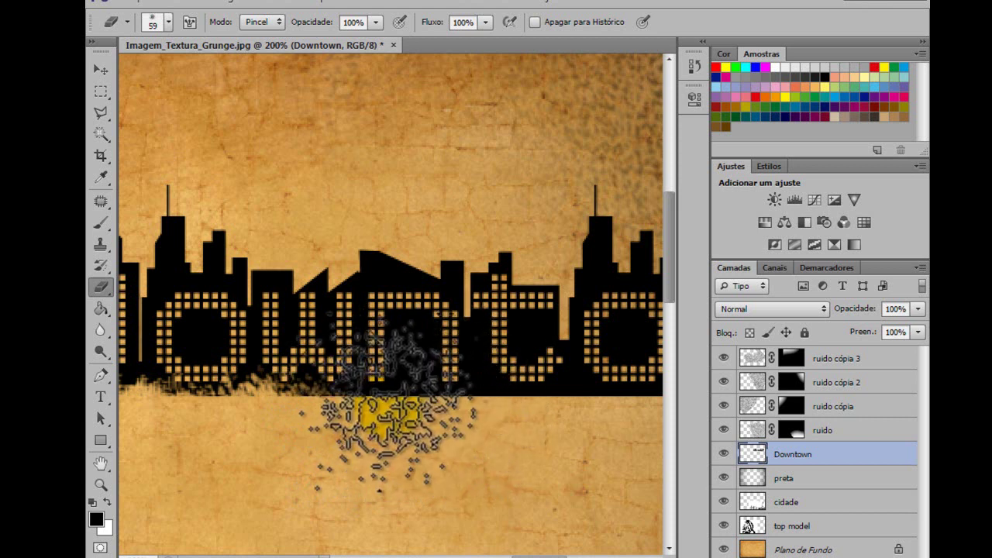
click(352, 413)
mouse_move(353, 413)
mouse_down()
mouse_move(332, 421)
mouse_move(469, 406)
mouse_move(454, 410)
mouse_up()
key(space)
drag(532, 454, 371, 482)
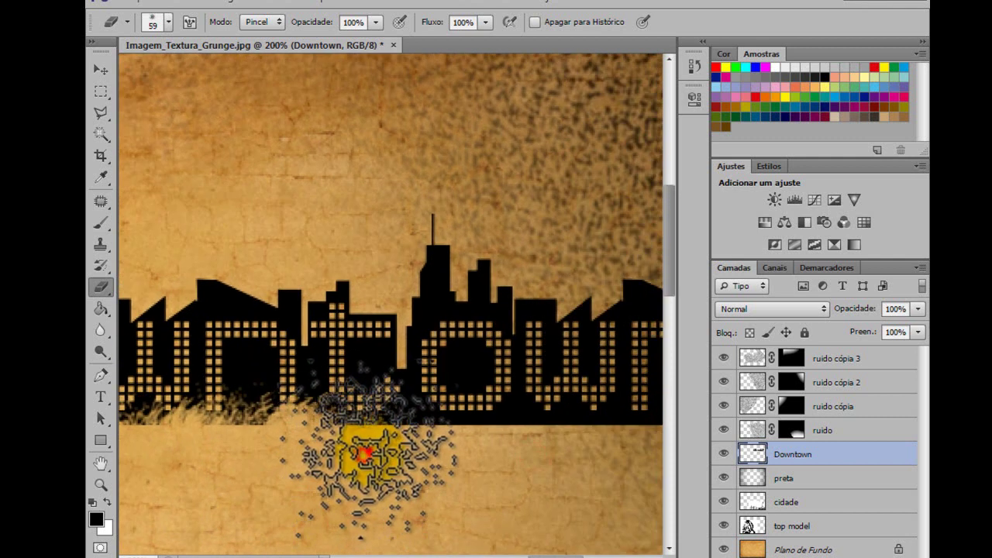
mouse_move(397, 445)
mouse_down()
mouse_move(406, 431)
mouse_move(478, 459)
mouse_move(343, 514)
mouse_move(368, 488)
mouse_move(354, 491)
mouse_move(481, 484)
mouse_move(509, 455)
mouse_move(564, 444)
mouse_move(553, 475)
mouse_move(523, 497)
mouse_move(554, 470)
mouse_move(565, 475)
mouse_move(515, 494)
mouse_move(487, 533)
mouse_up()
key(space)
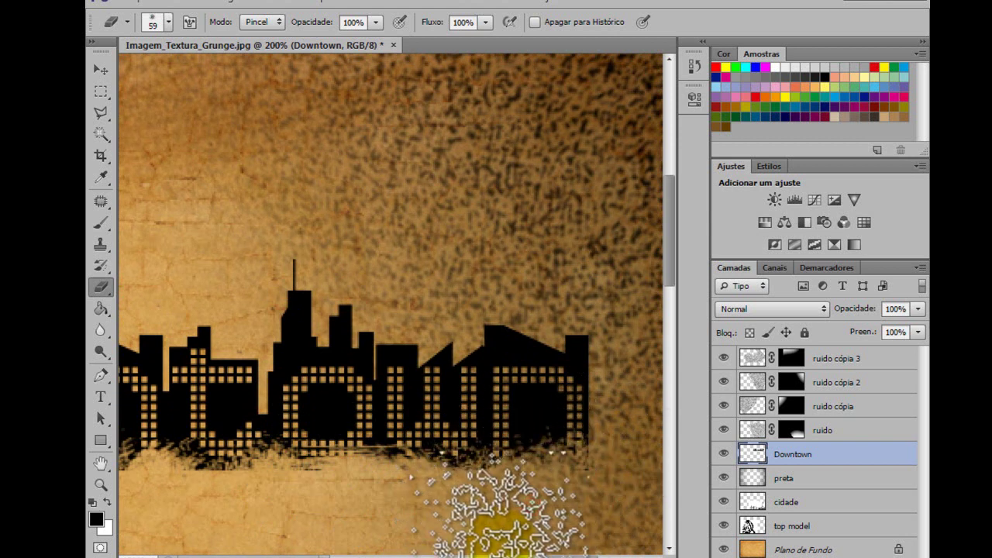
key(ctrl+minus)
key(ctrl+minus)
key(ctrl+minus)
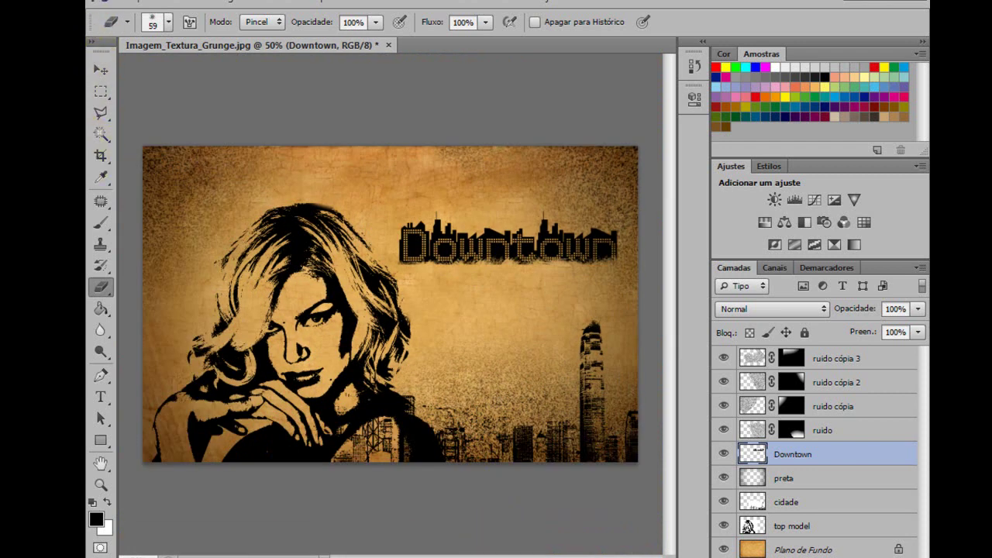
Step: Compare the title's size with the Arte_Final reference image and scale the Downtown title down slightly in Photoshop
click(102, 69)
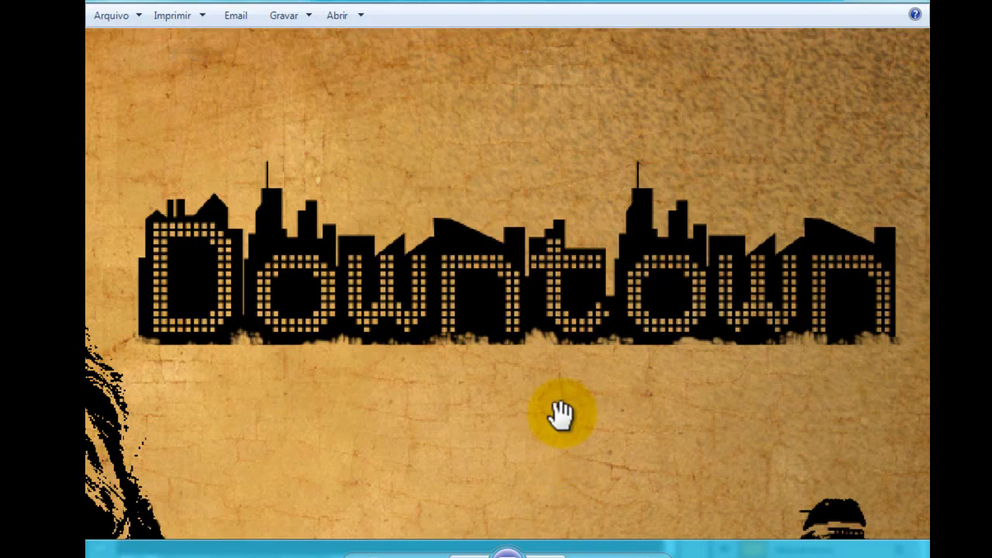
scroll(562, 411, down, 4)
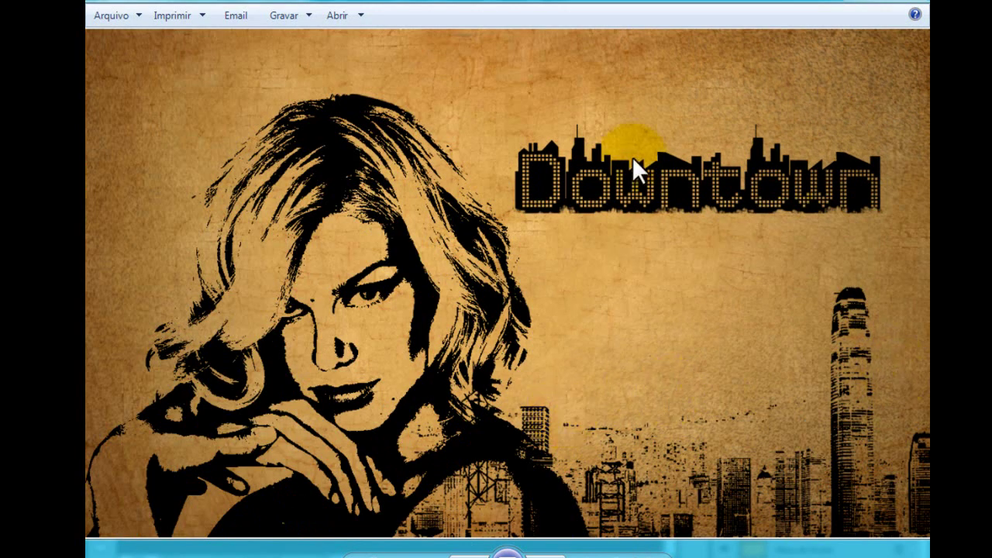
click(588, 553)
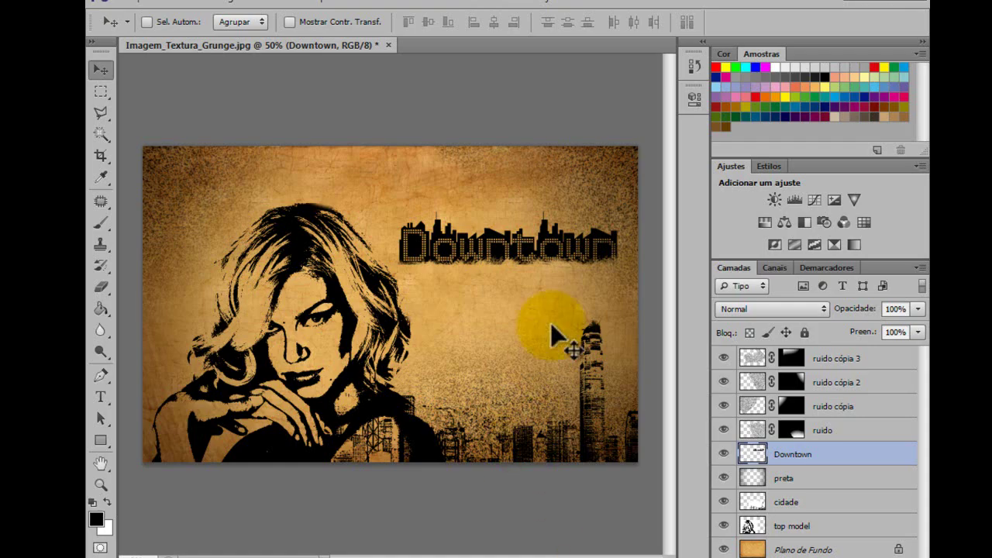
key(ctrl+t)
drag(620, 269, 554, 269)
key(Return)
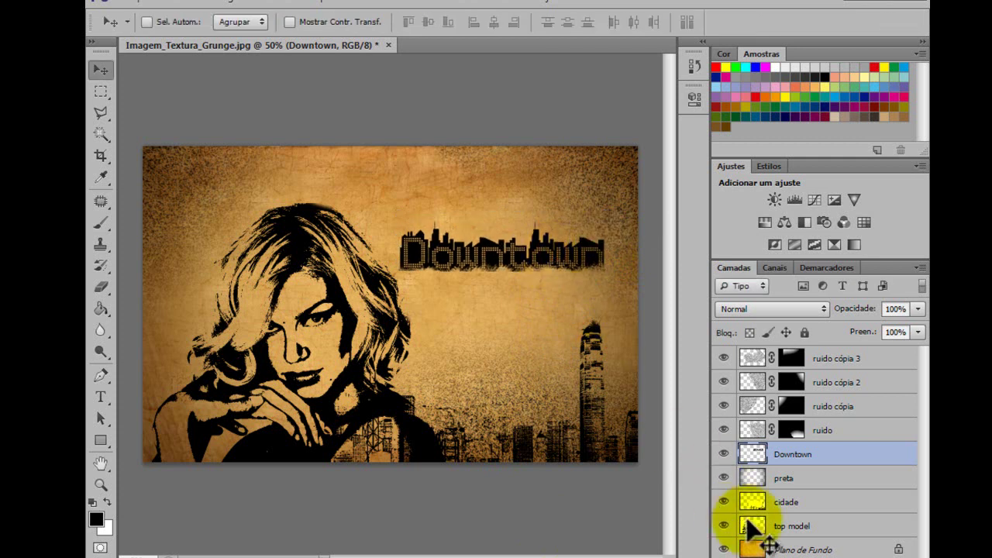
Step: Add a Levels adjustment layer above ruido cópia 3 and raise its black input point slightly to deepen the shadows
click(825, 361)
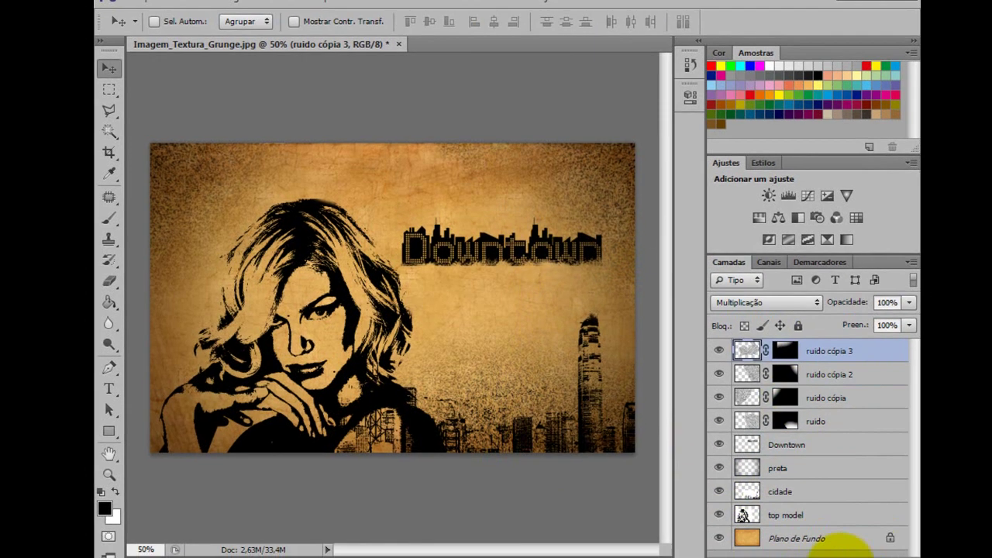
click(812, 541)
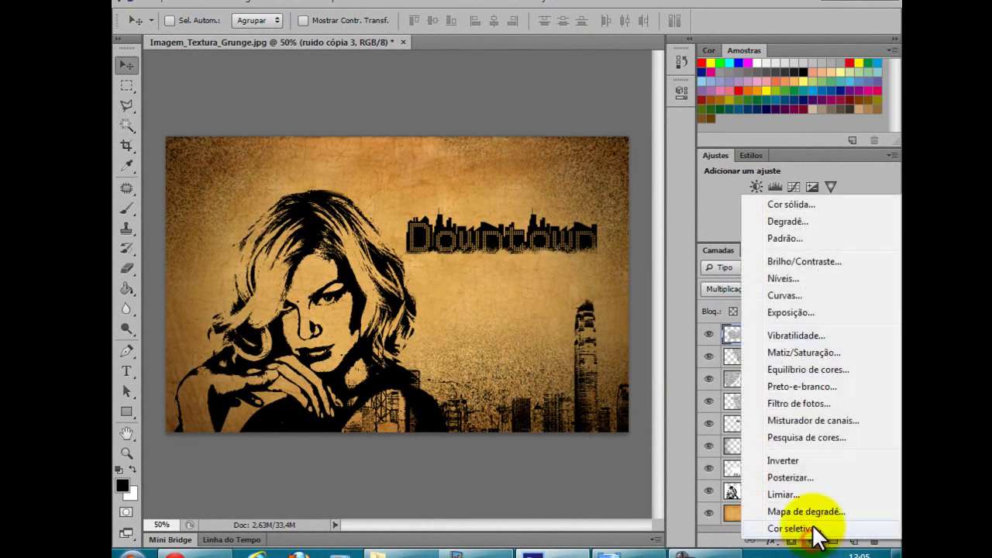
click(798, 279)
drag(561, 75, 697, 127)
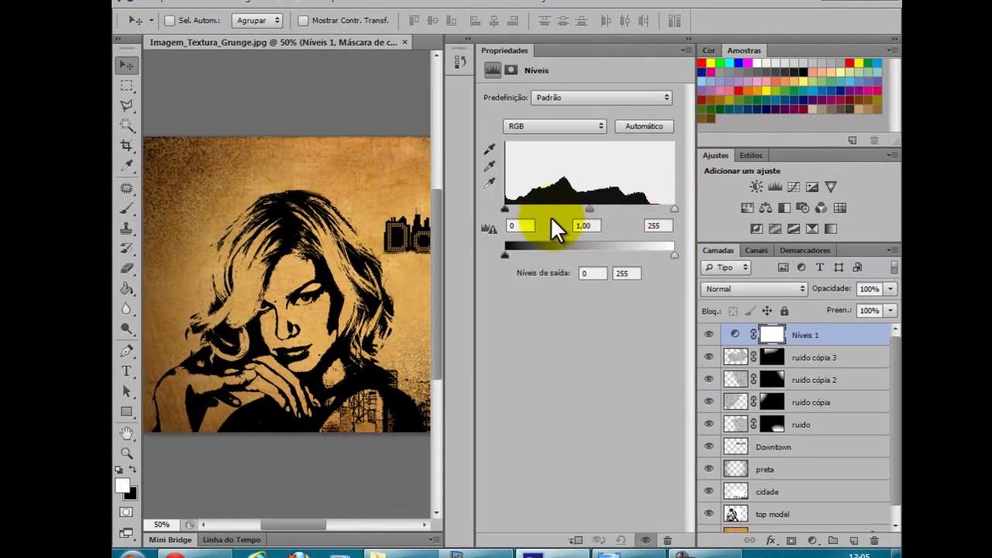
mouse_move(506, 207)
mouse_down()
mouse_move(528, 208)
mouse_move(494, 212)
mouse_move(524, 211)
mouse_up()
drag(643, 49, 651, 283)
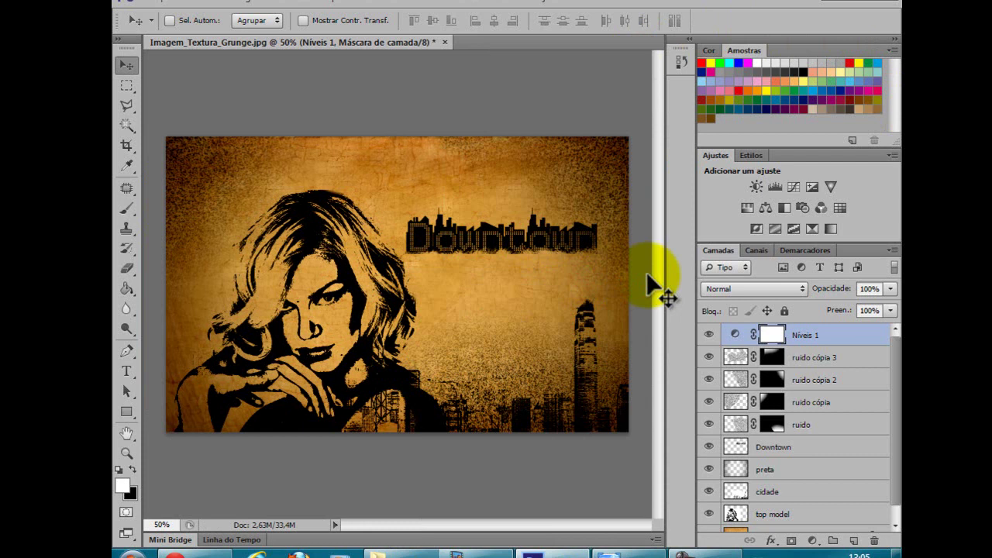
Step: Flatten the image into a single background layer and check the finished artwork
key(ctrl+minus)
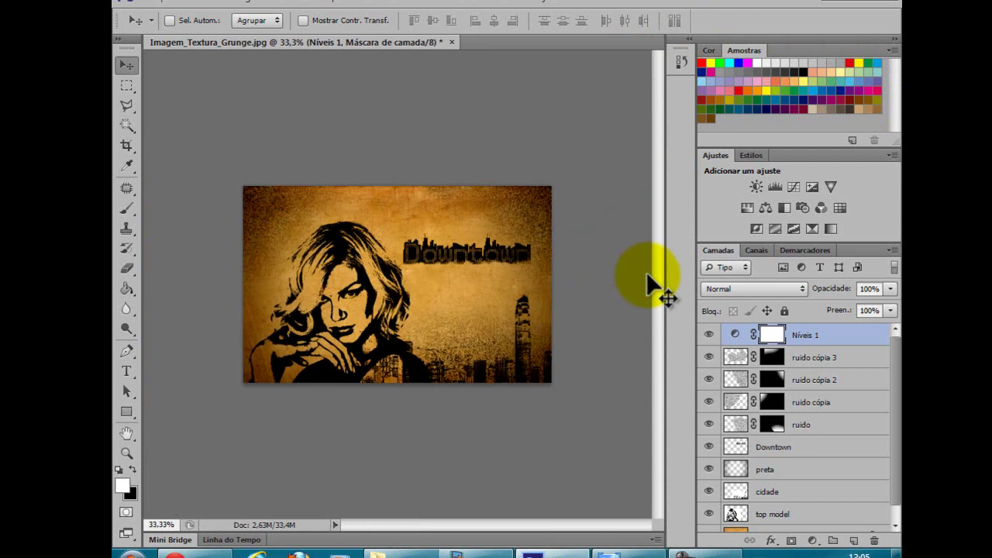
key(ctrl+plus)
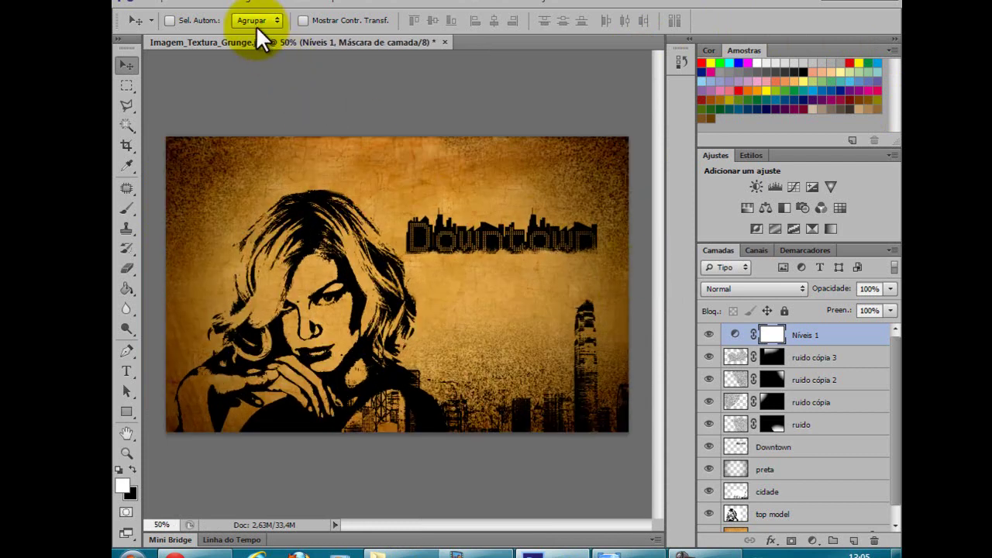
click(293, 2)
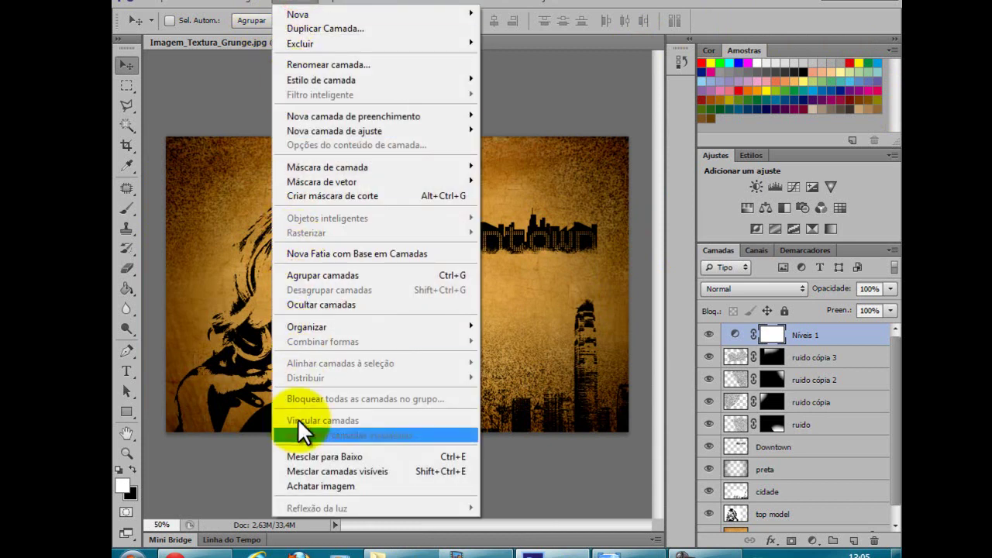
click(318, 485)
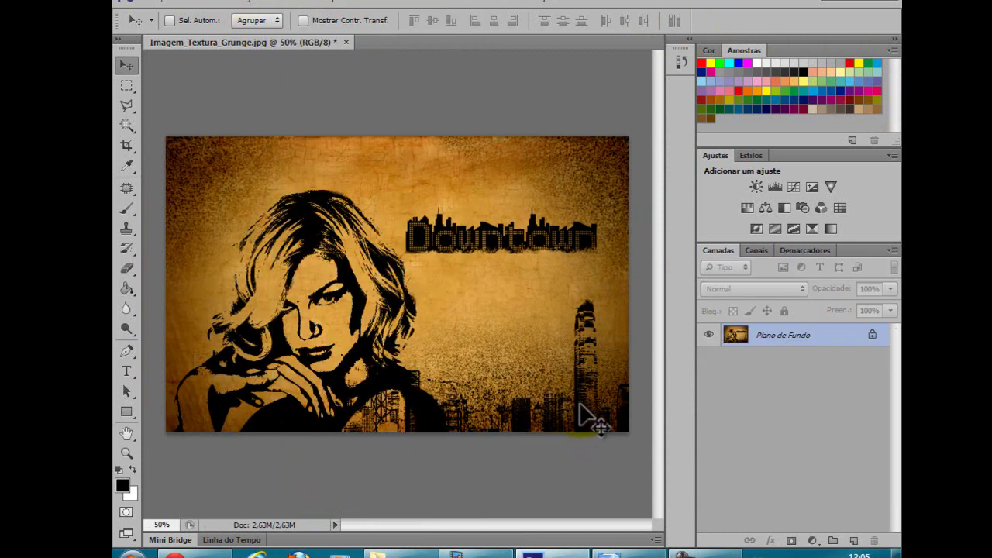
key(ctrl+plus)
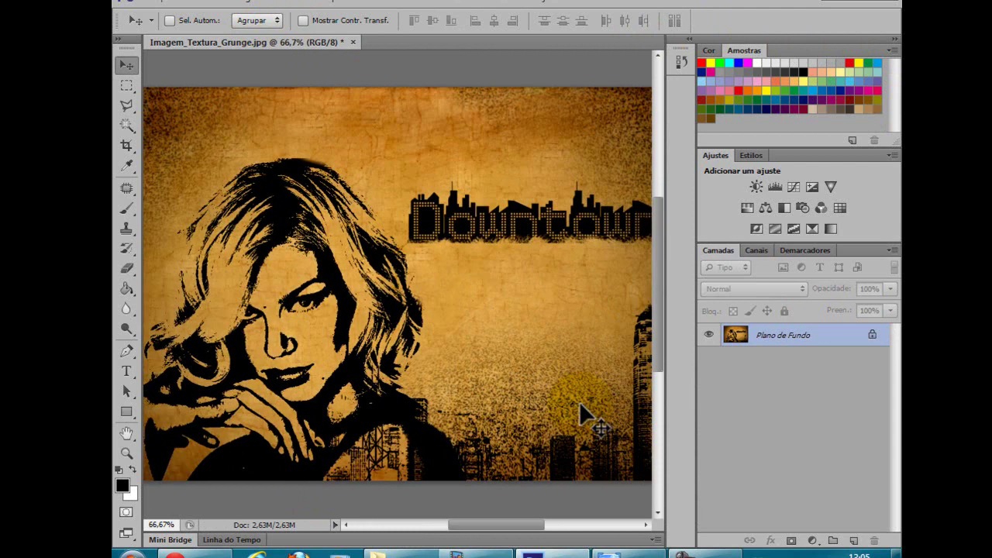
key(ctrl+minus)
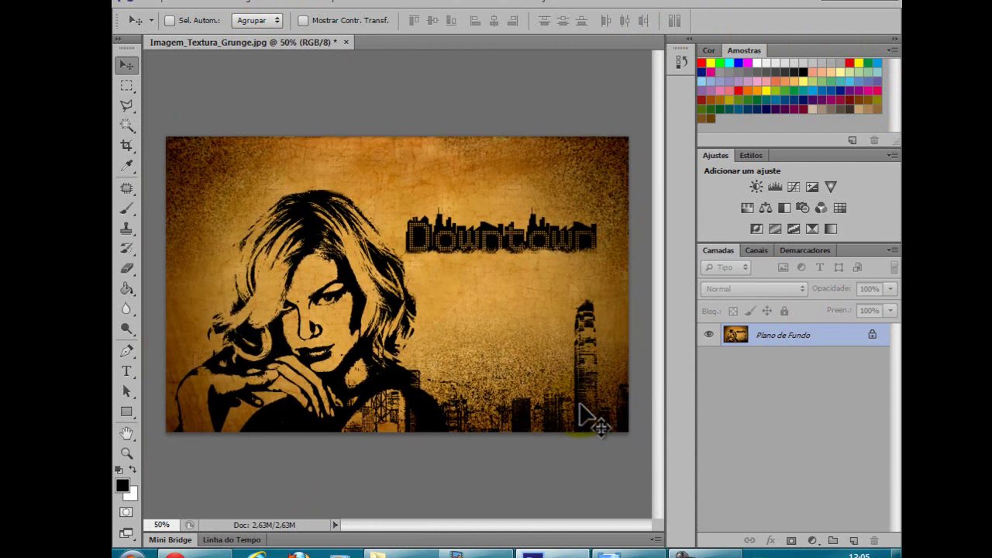